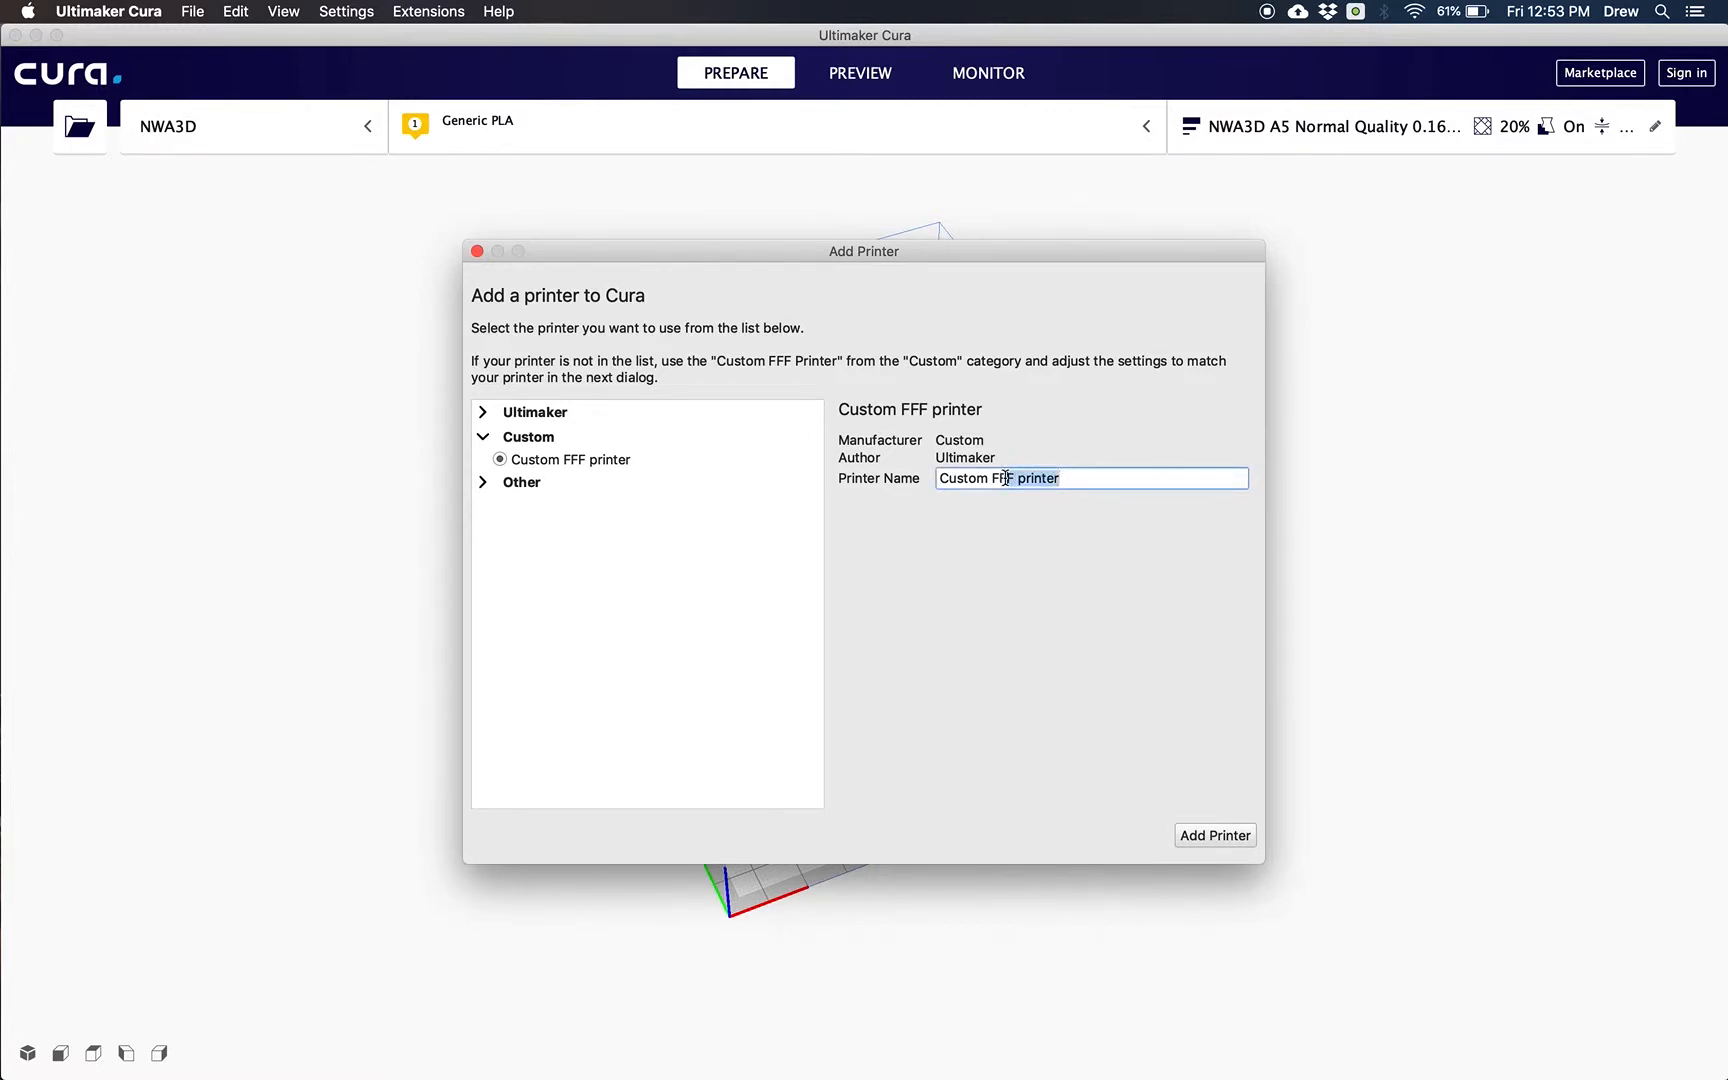
Name the custom FFF printer NWA3D A31, add it, and set its G-code flavor to RepRap
text(NWA3D A31)
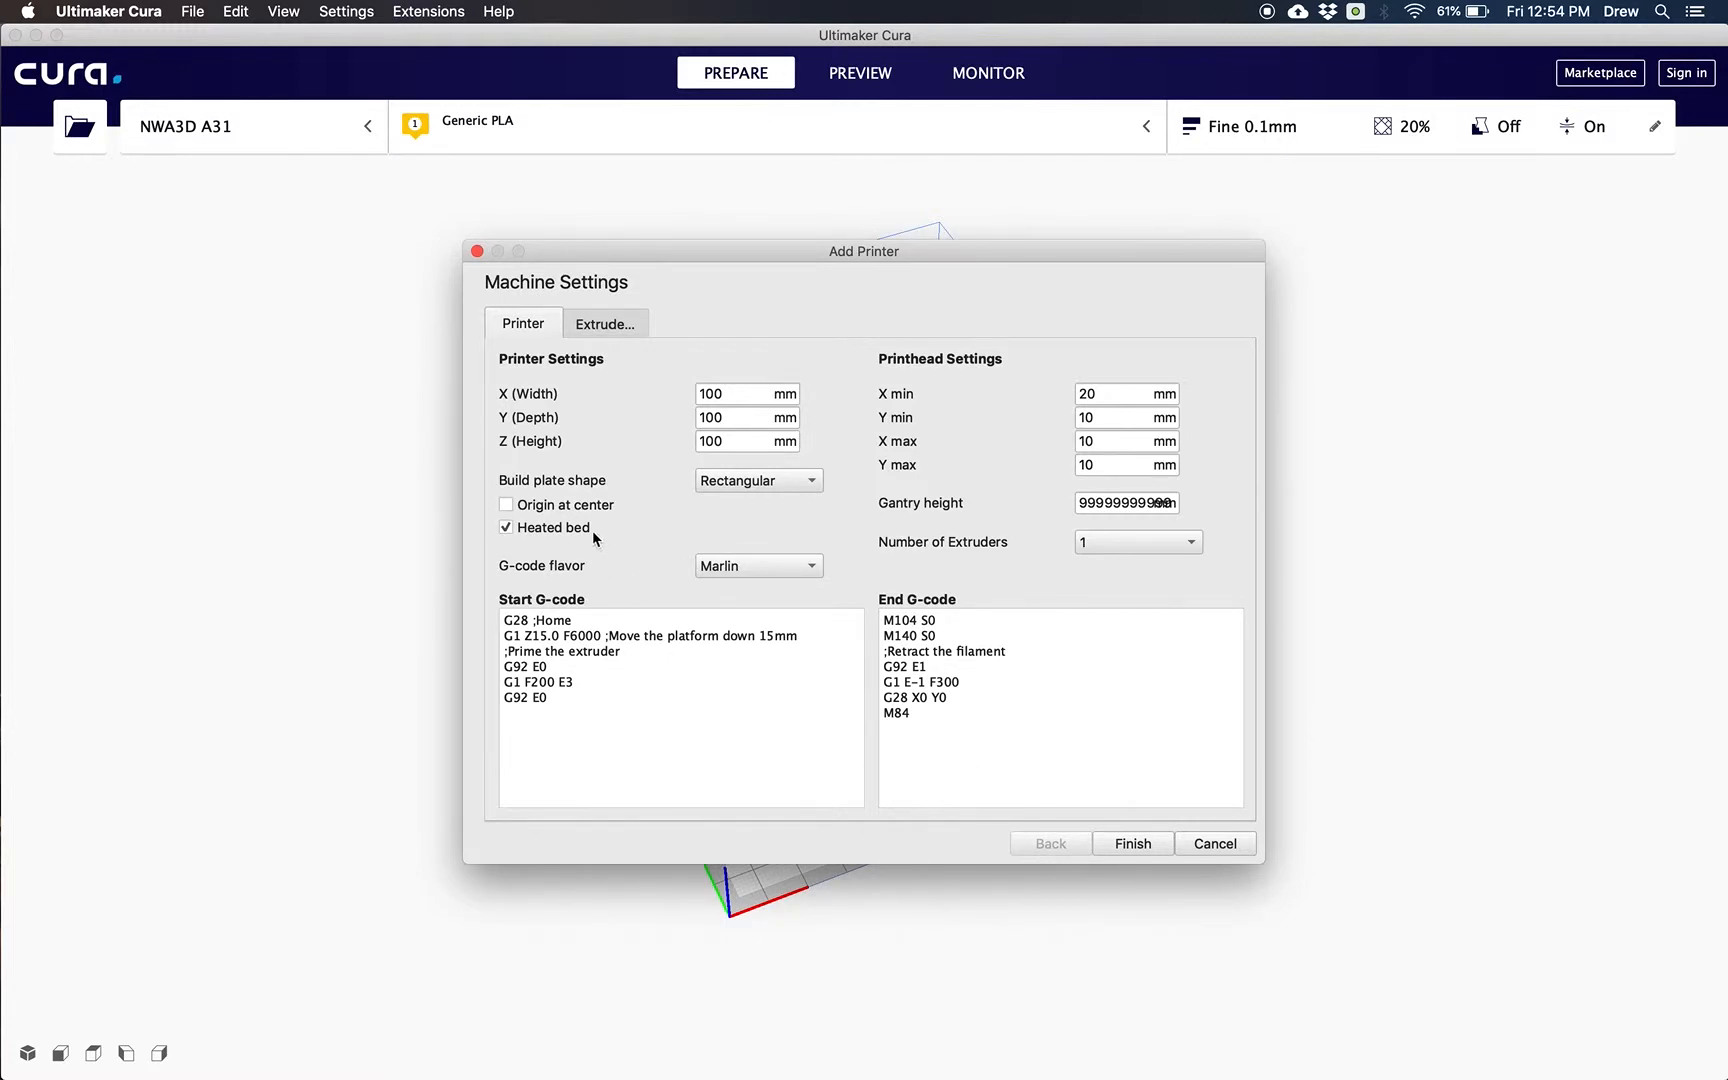
click(764, 563)
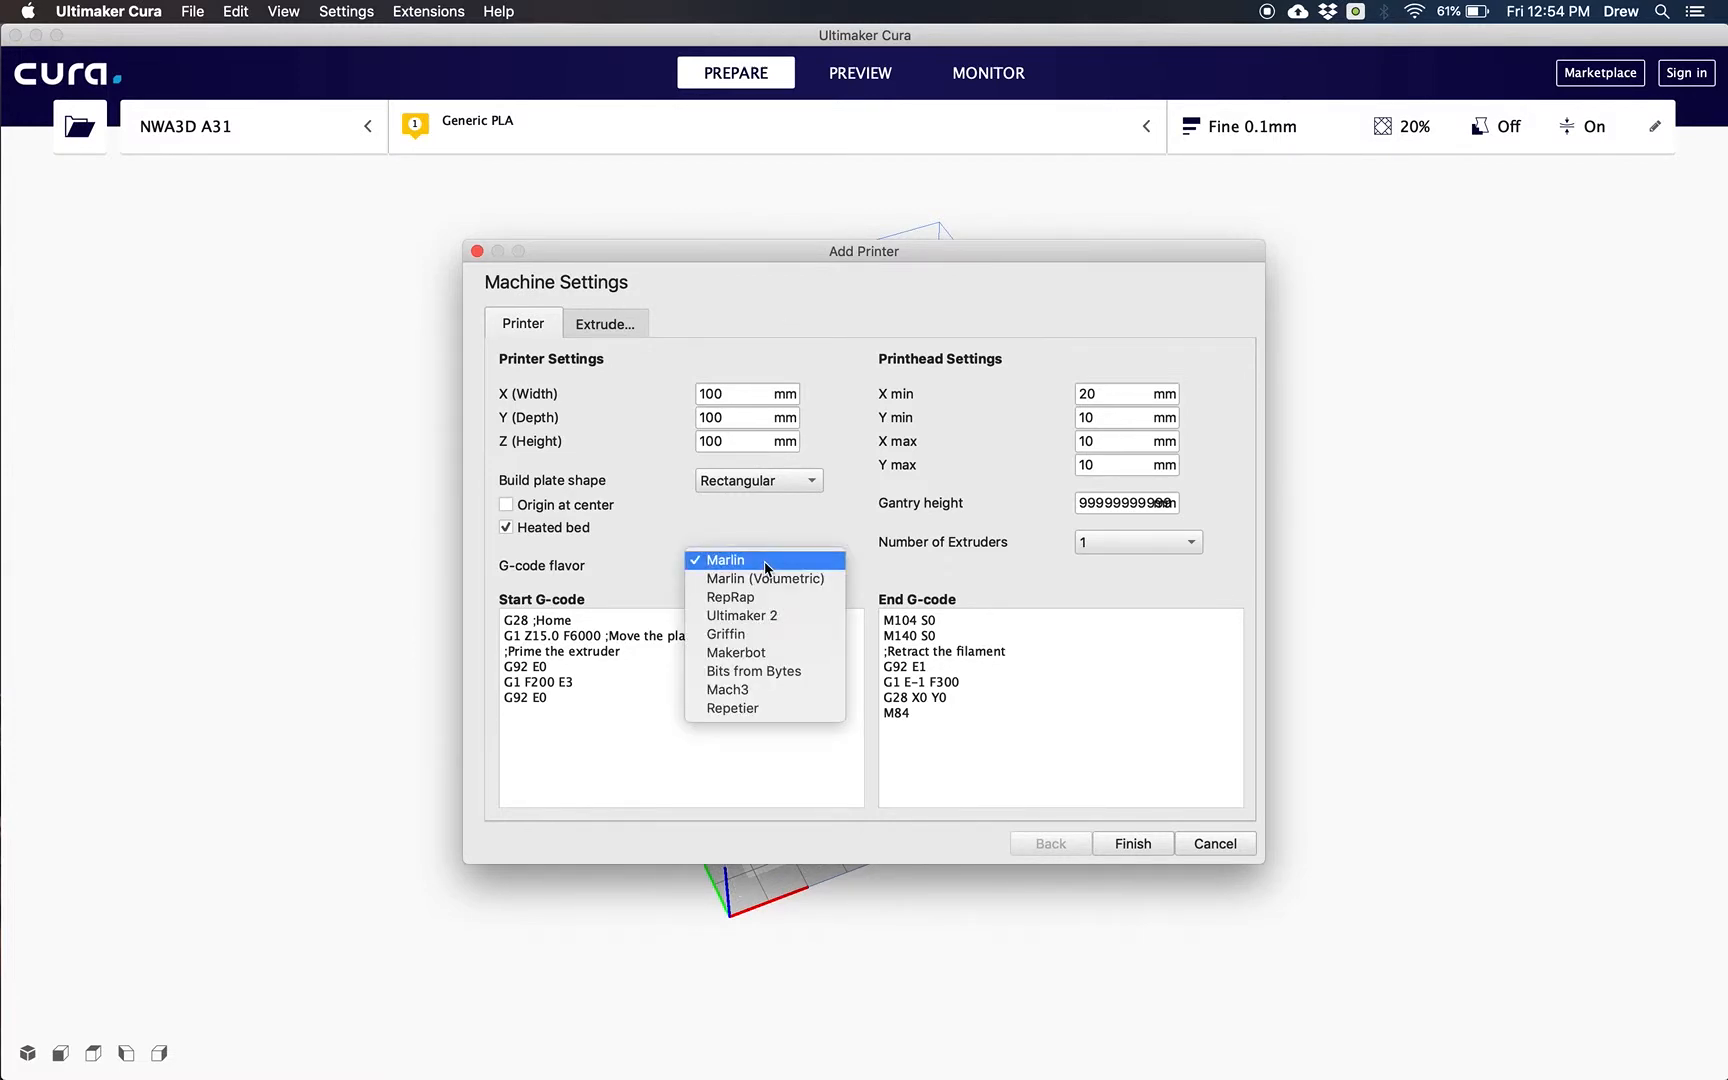
click(765, 562)
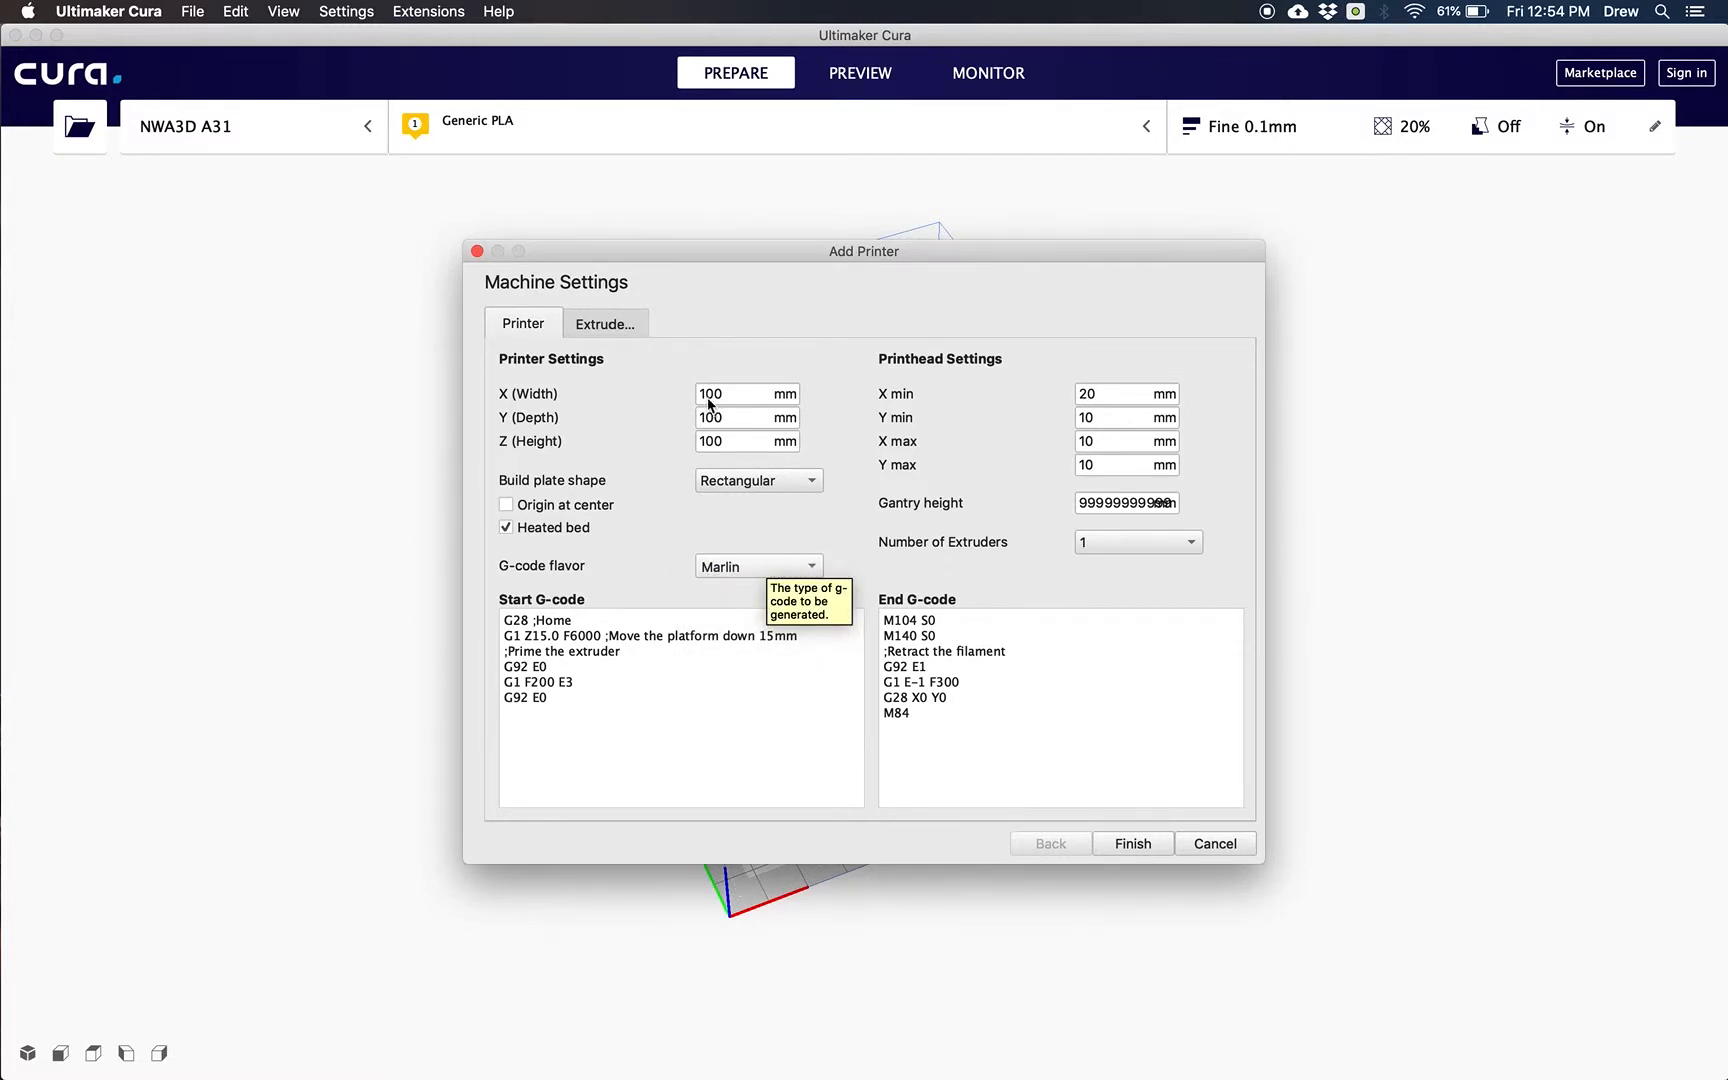
Set the printer's build volume to 300 mm width, 300 mm depth and 400 mm height
click(707, 400)
key(BackSpace)
text(3)
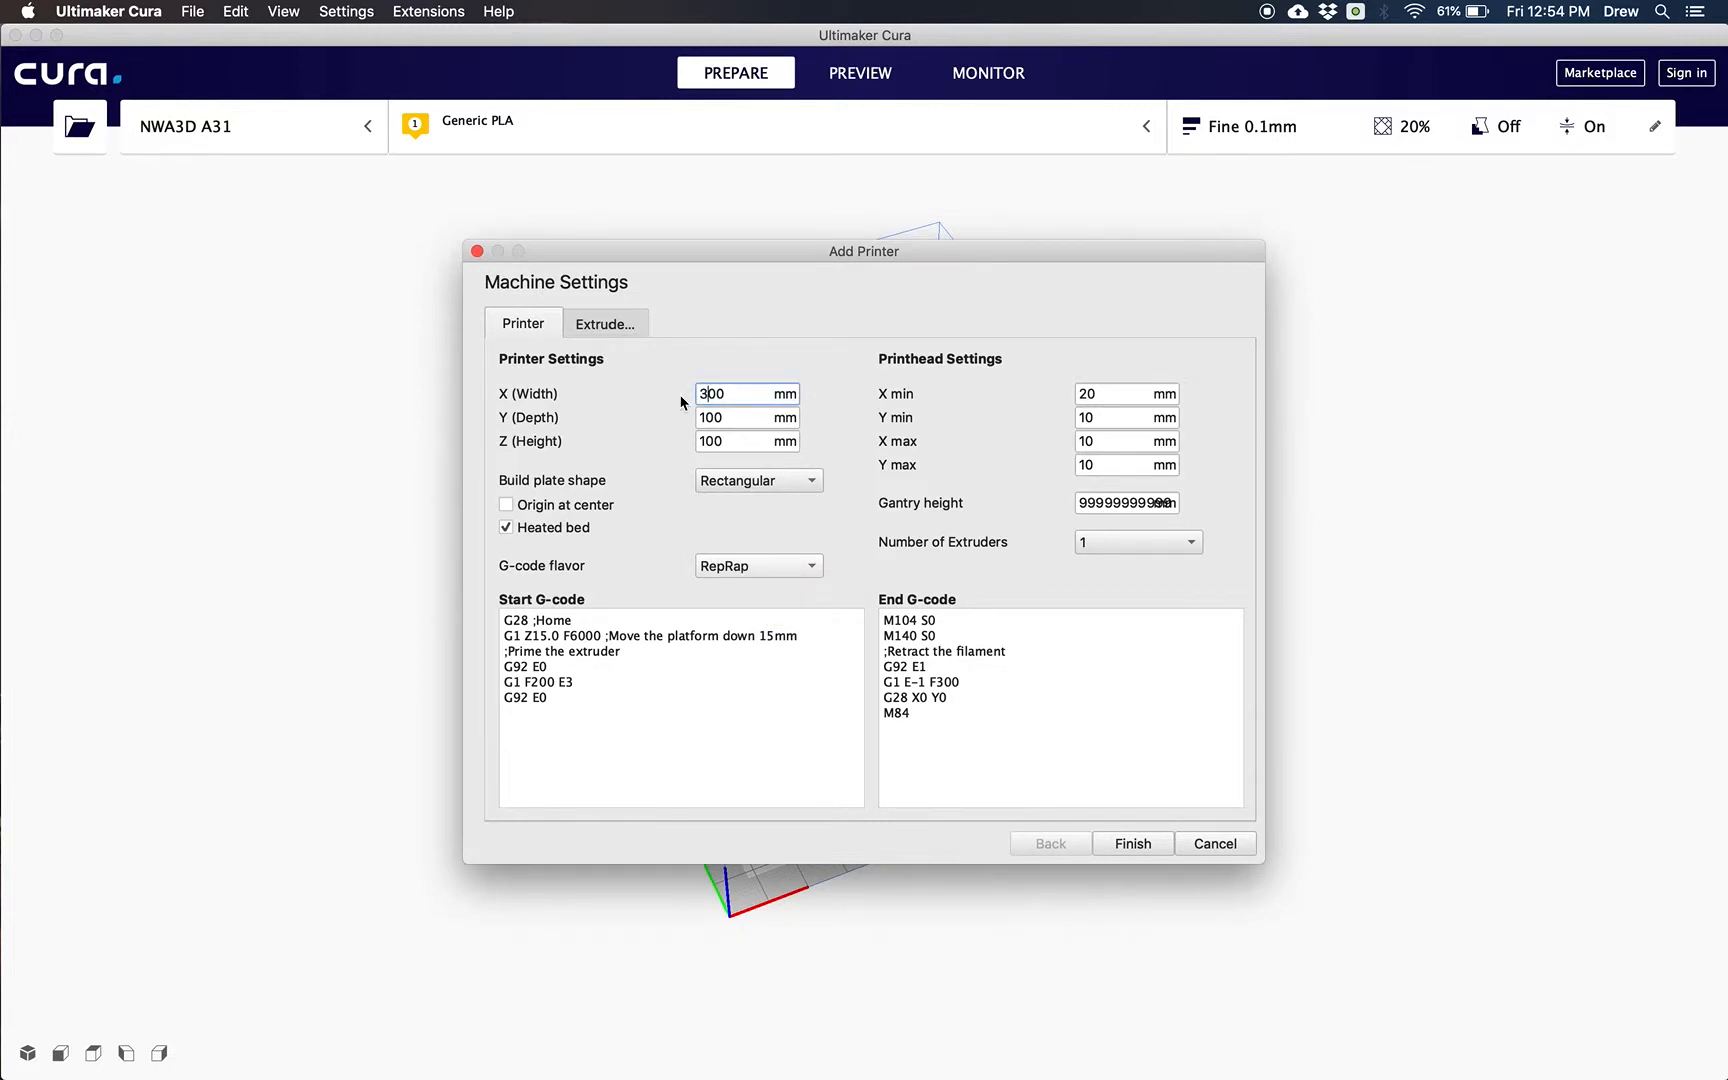
click(708, 419)
key(BackSpace)
text(3)
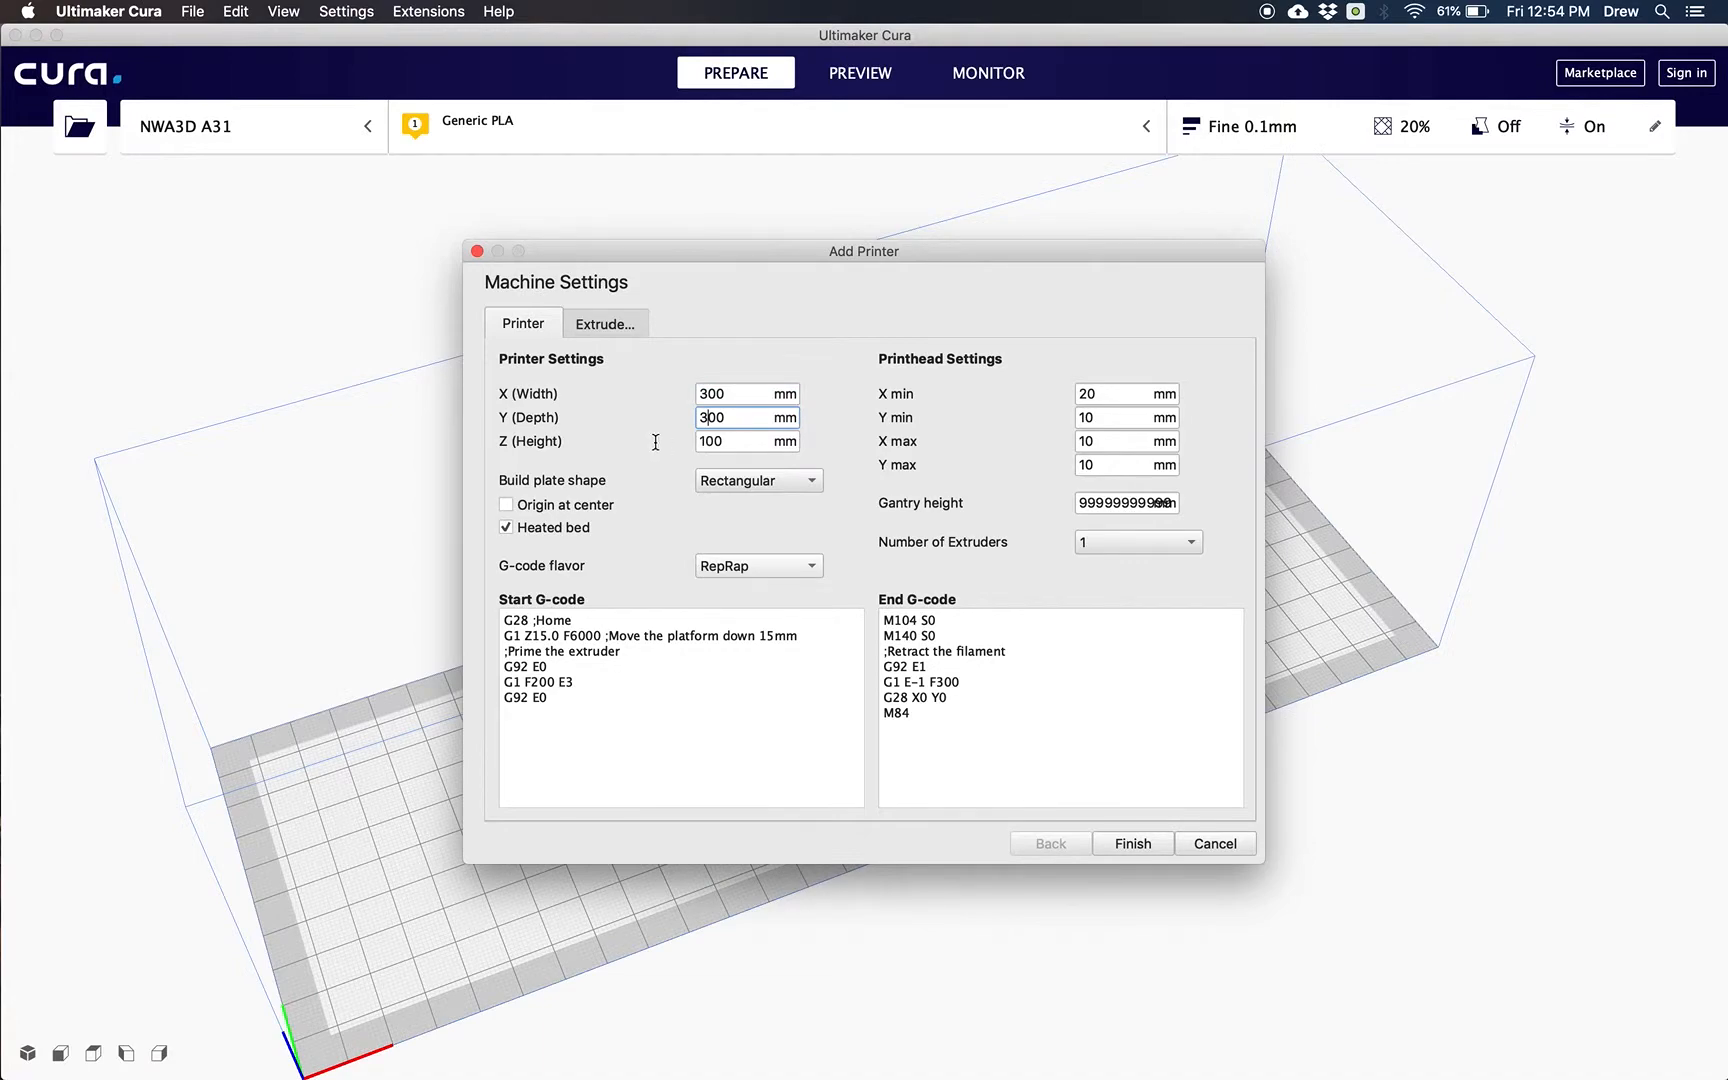
key(Tab)
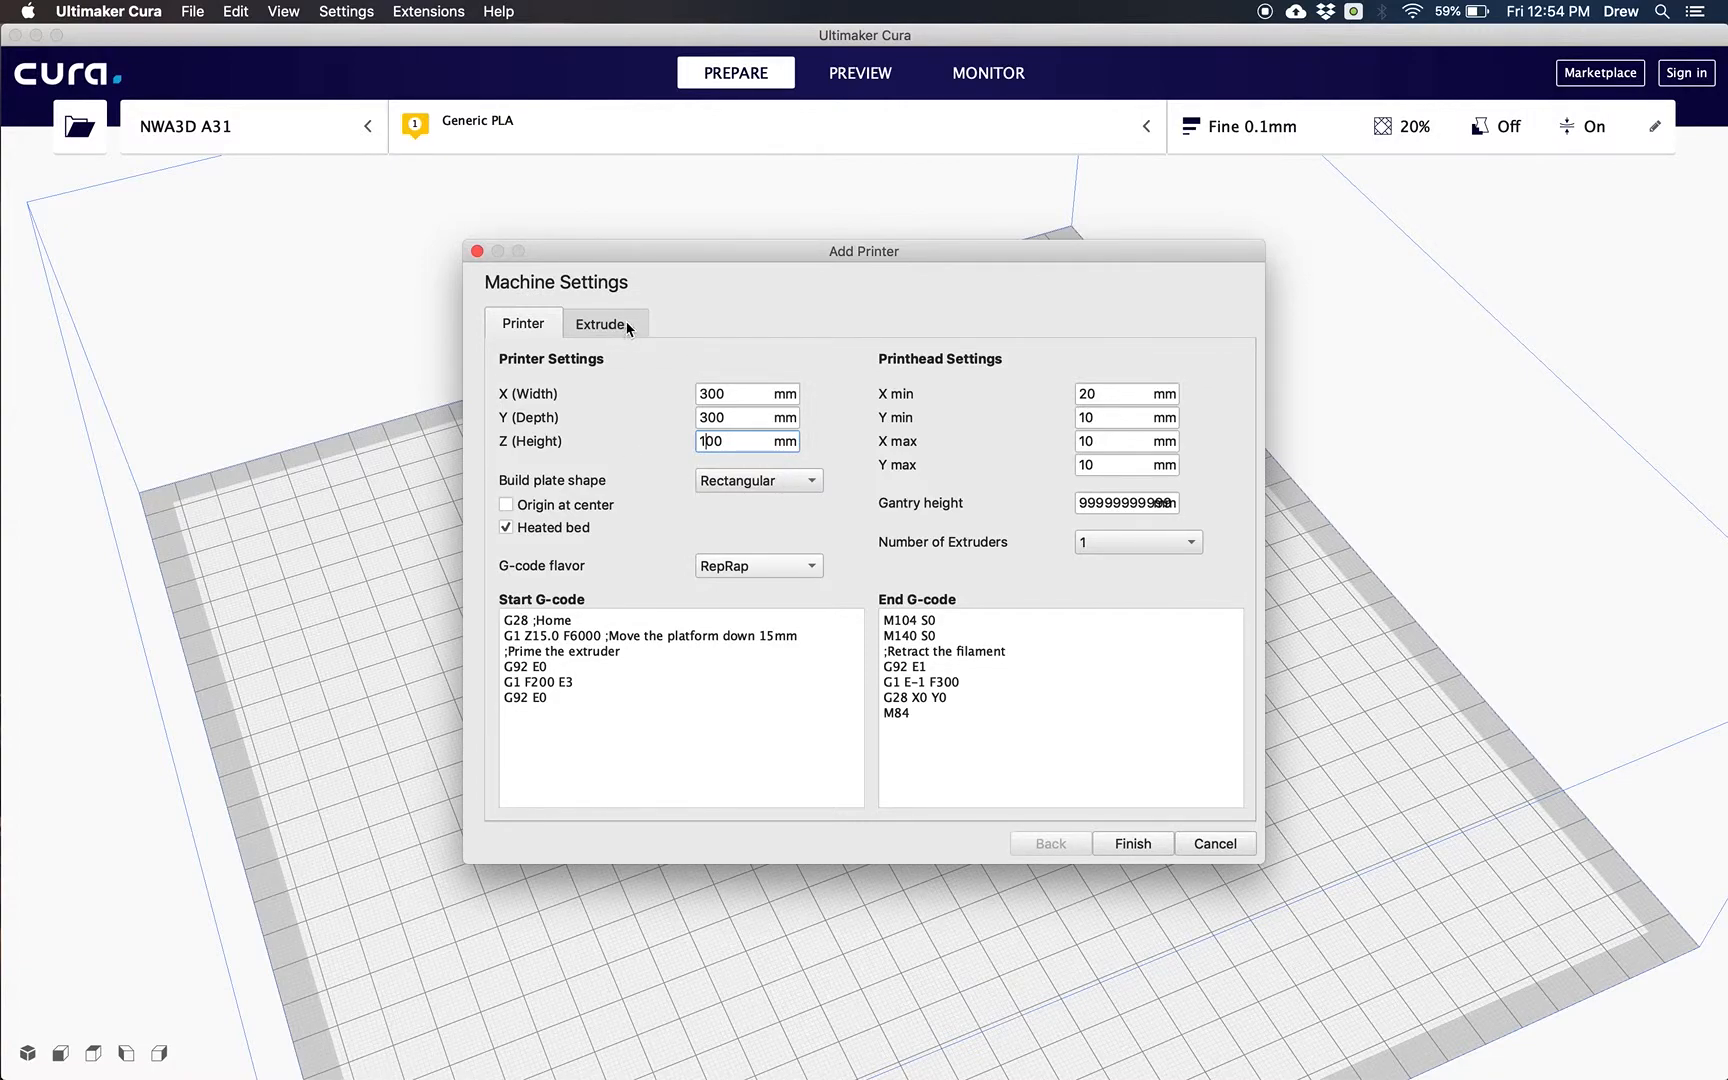
key(BackSpace)
text(4)
Check the extruder's nozzle size and compatible material diameter, and finish adding the printer
click(612, 324)
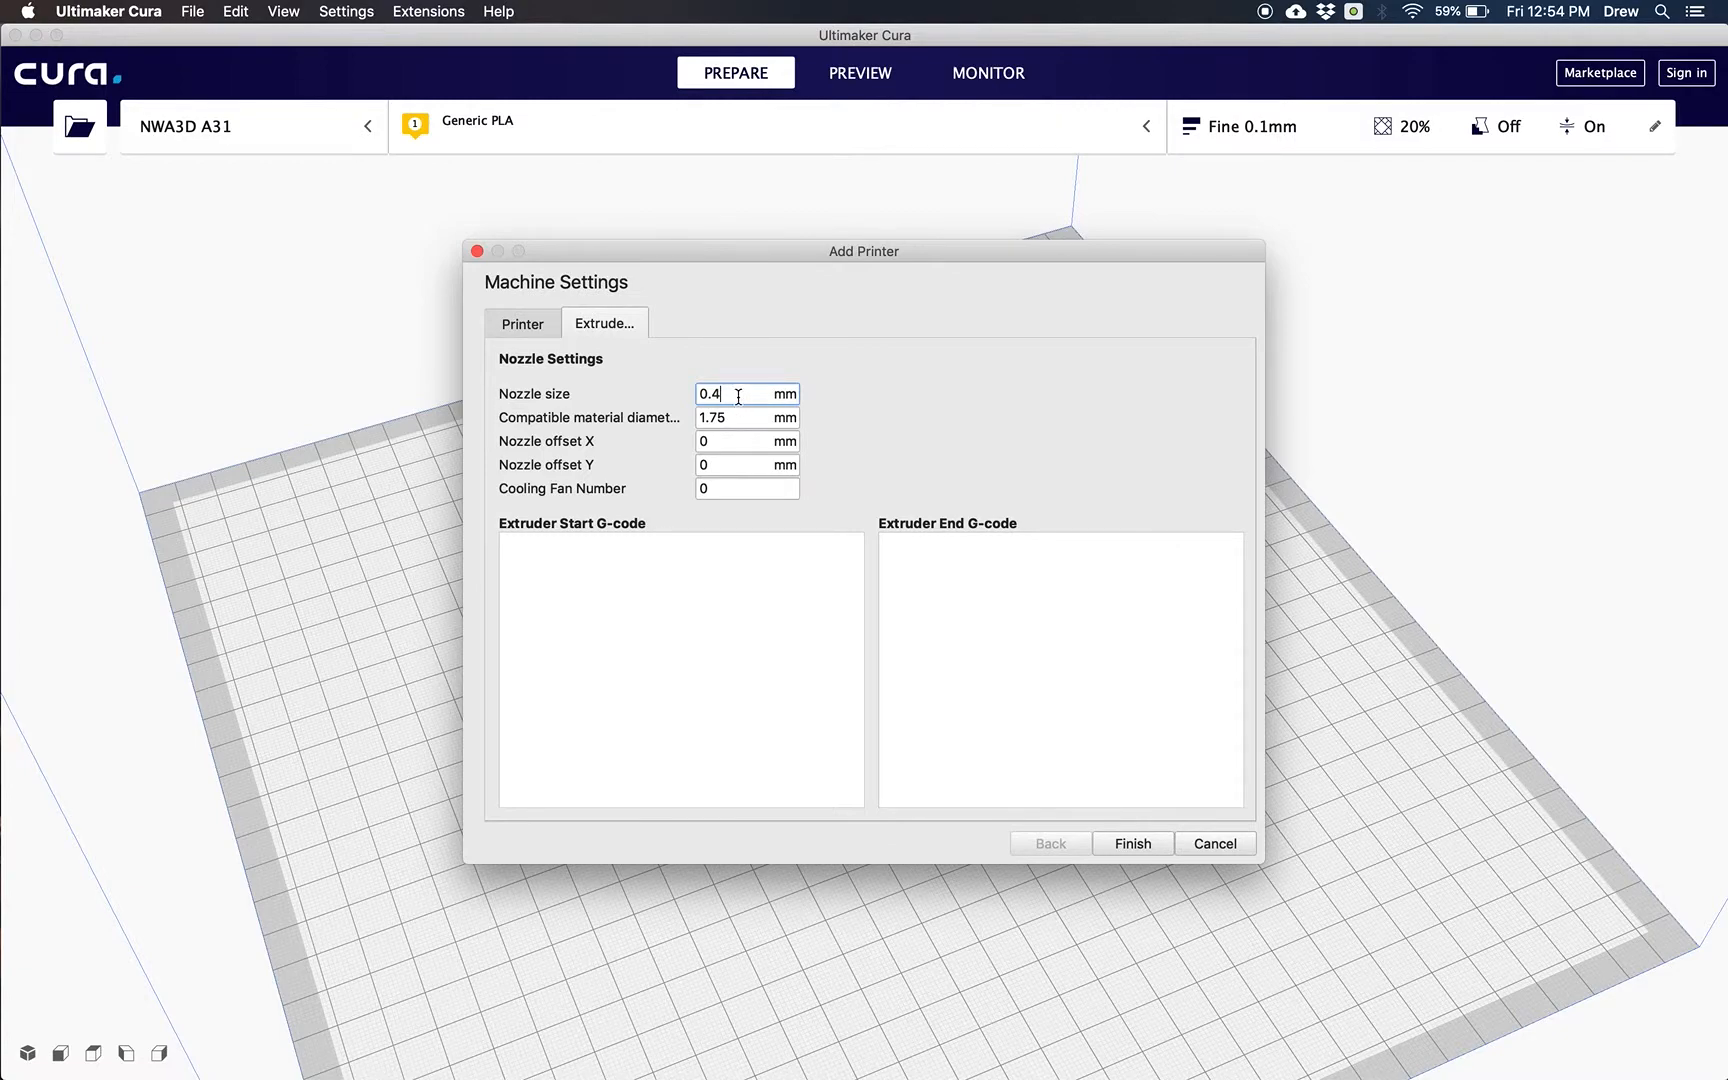
key(Tab)
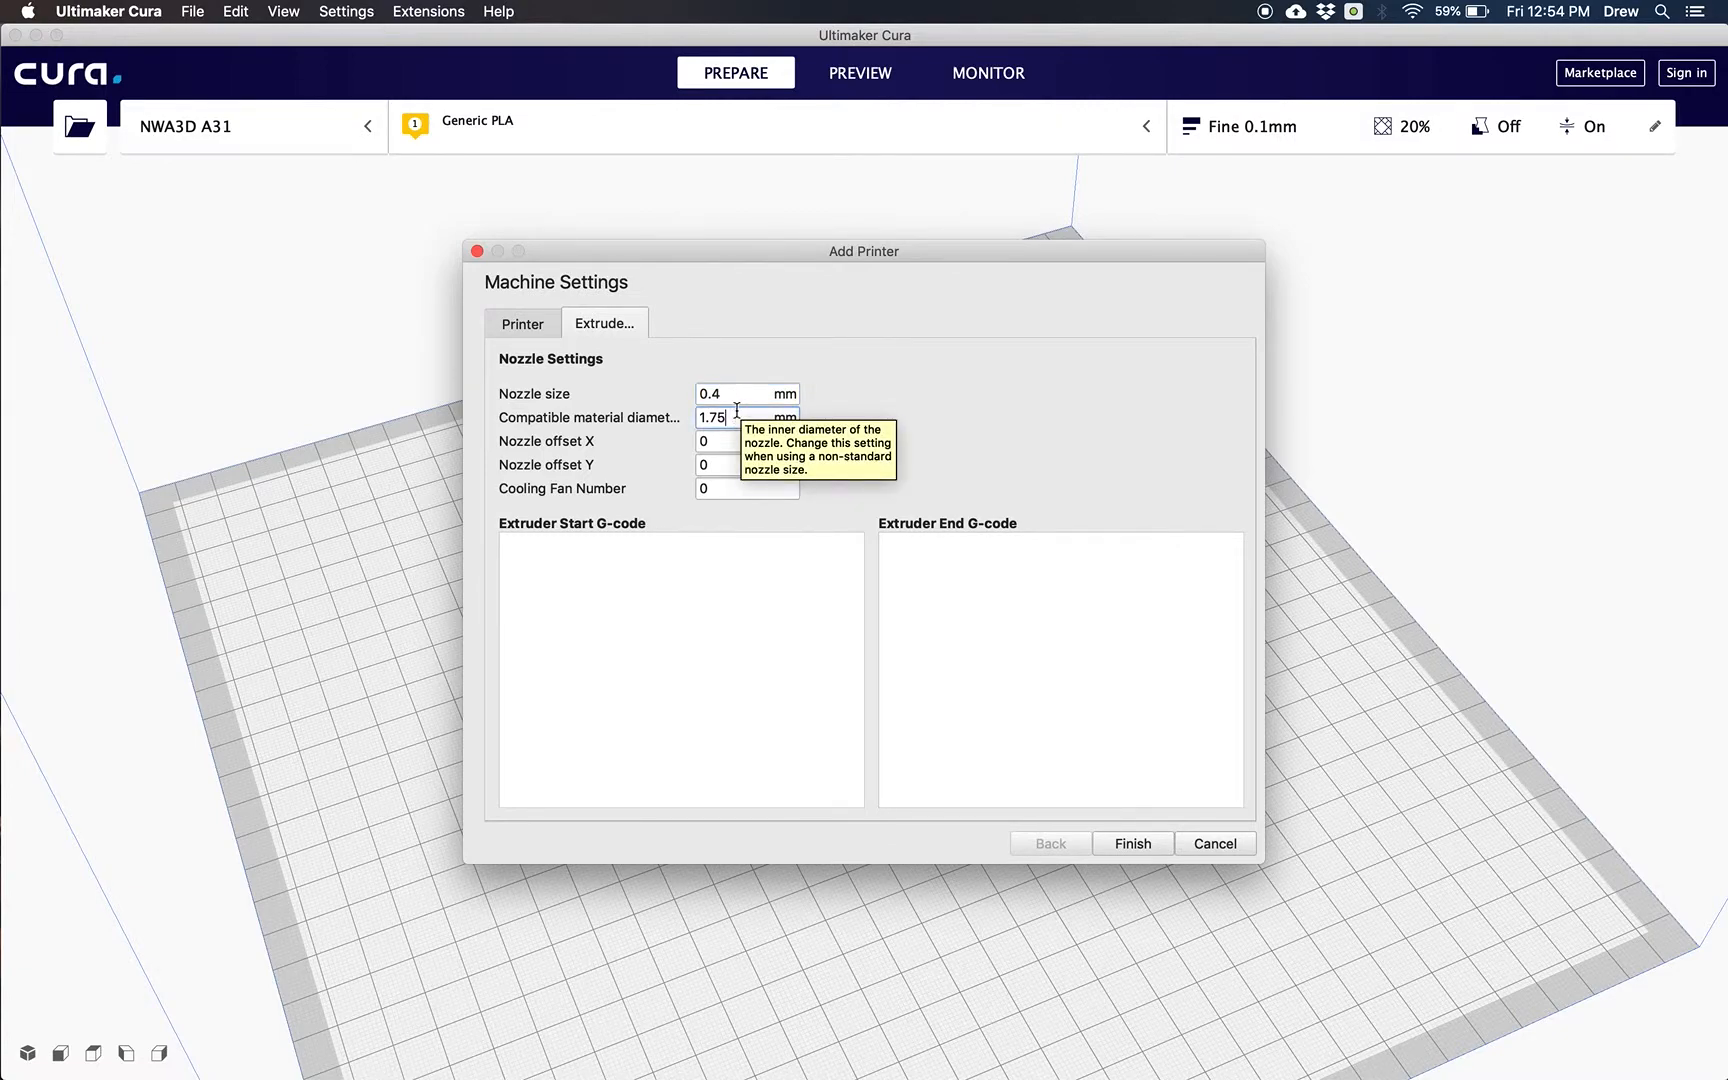
click(524, 325)
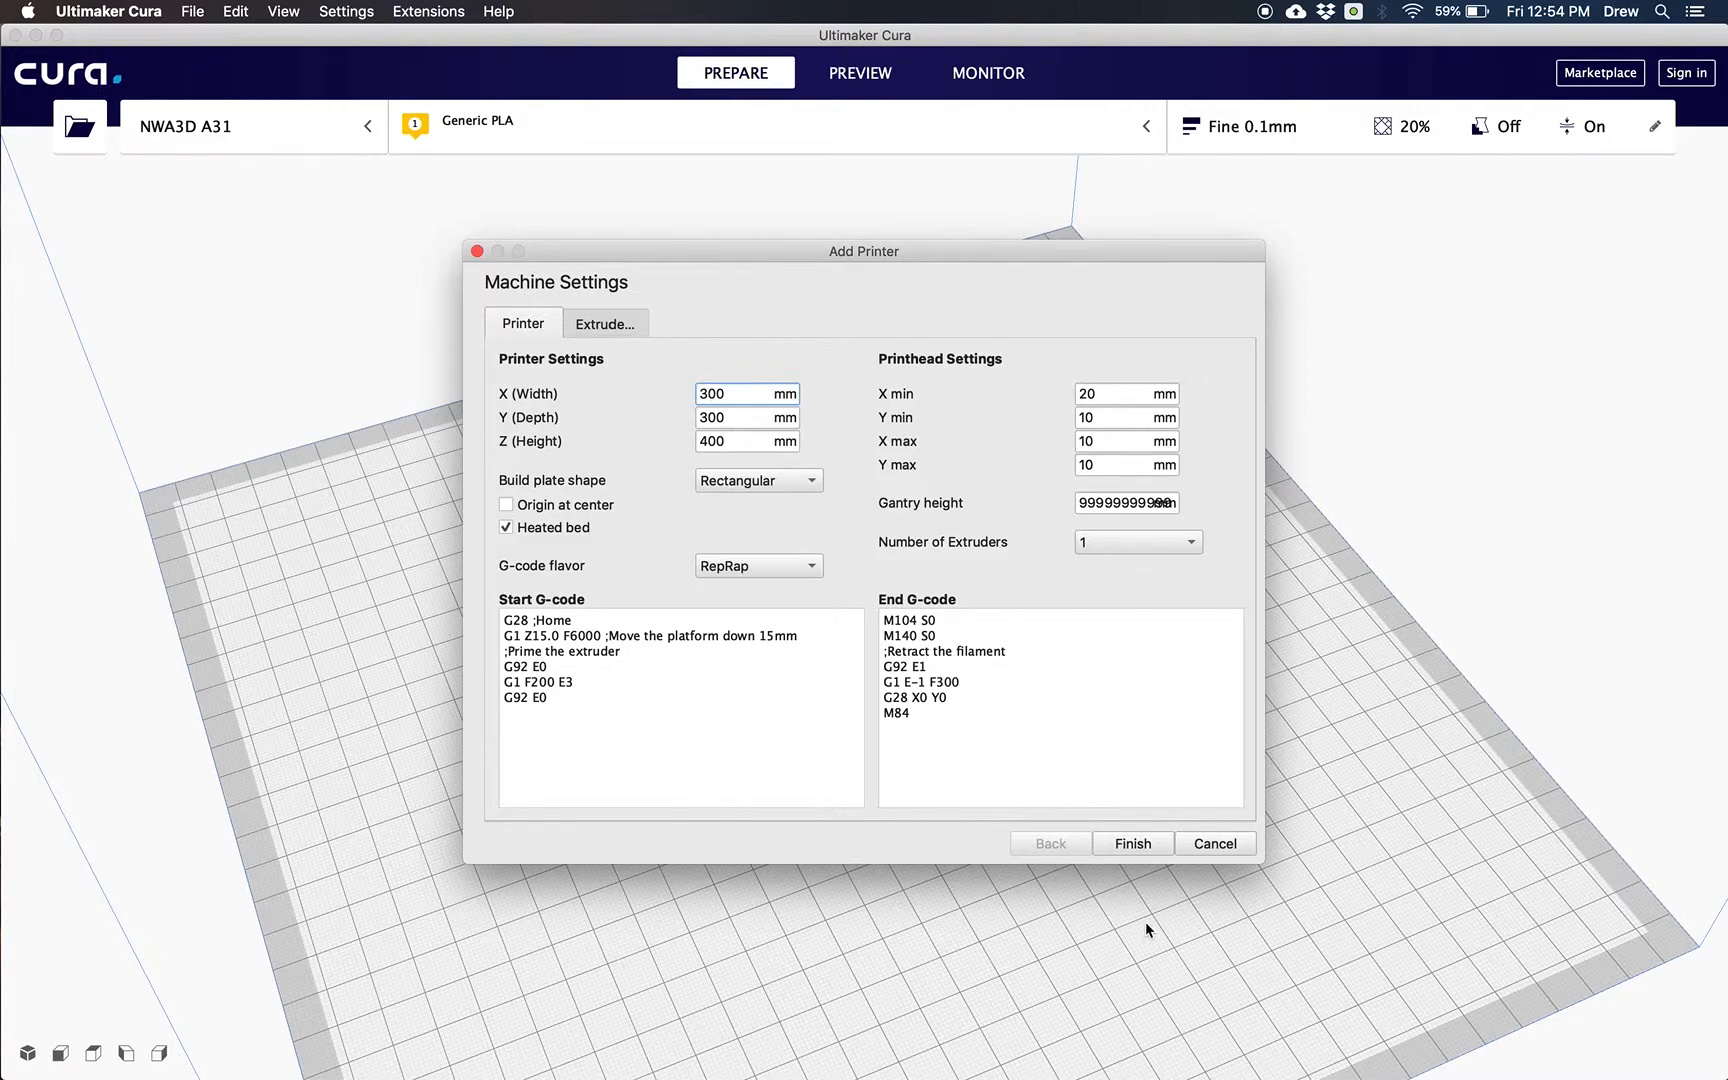
click(1133, 845)
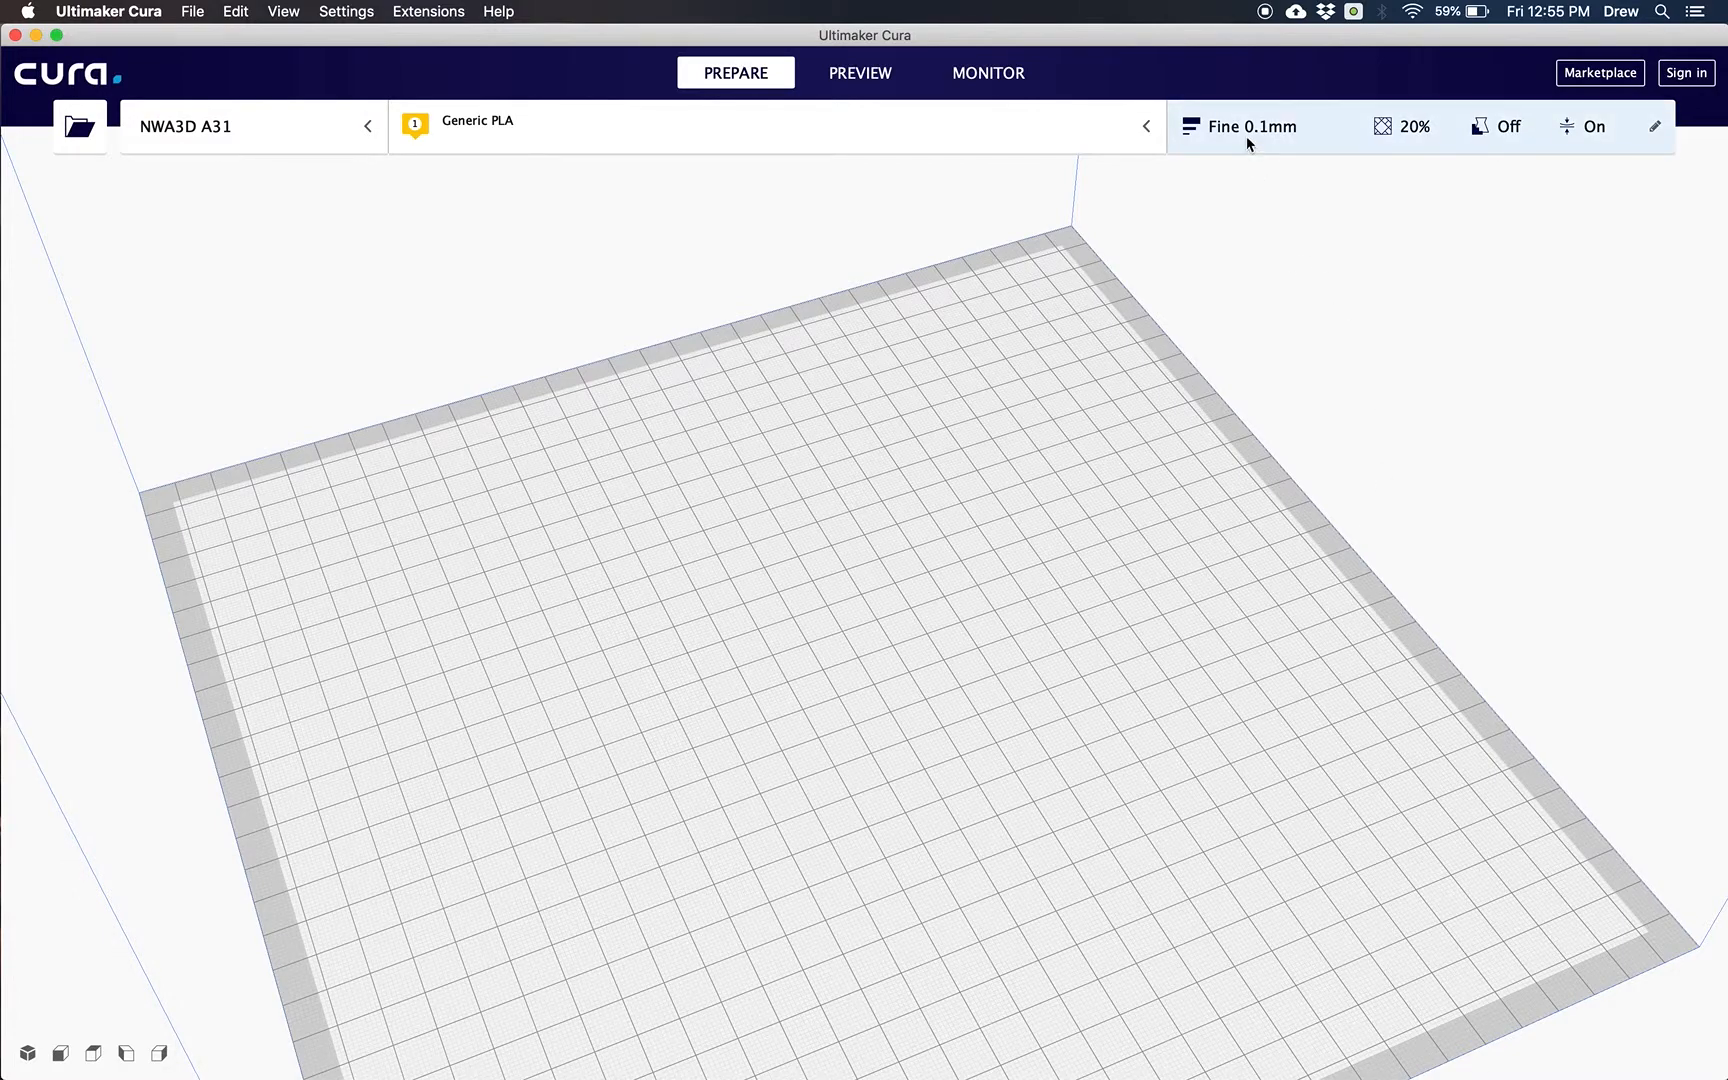
Show the custom print settings and open the profile manager
click(1311, 137)
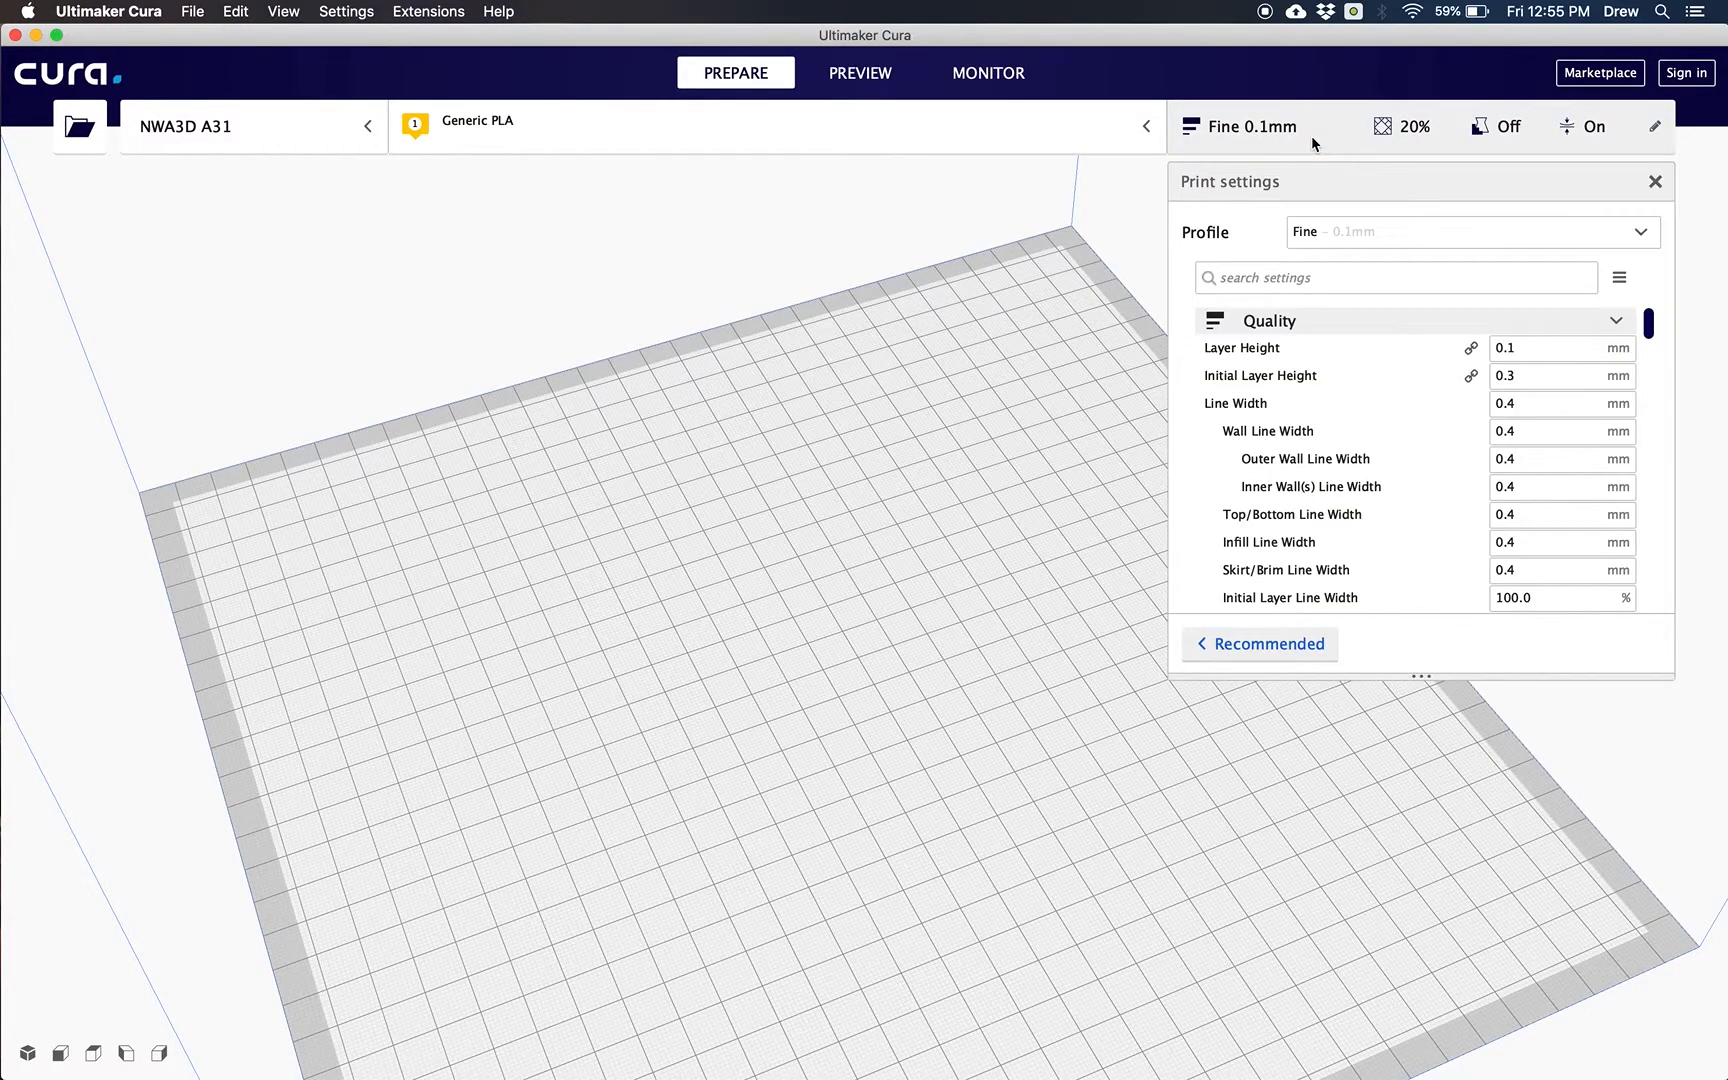
click(1280, 644)
click(1612, 509)
click(1292, 644)
click(1610, 498)
click(1392, 236)
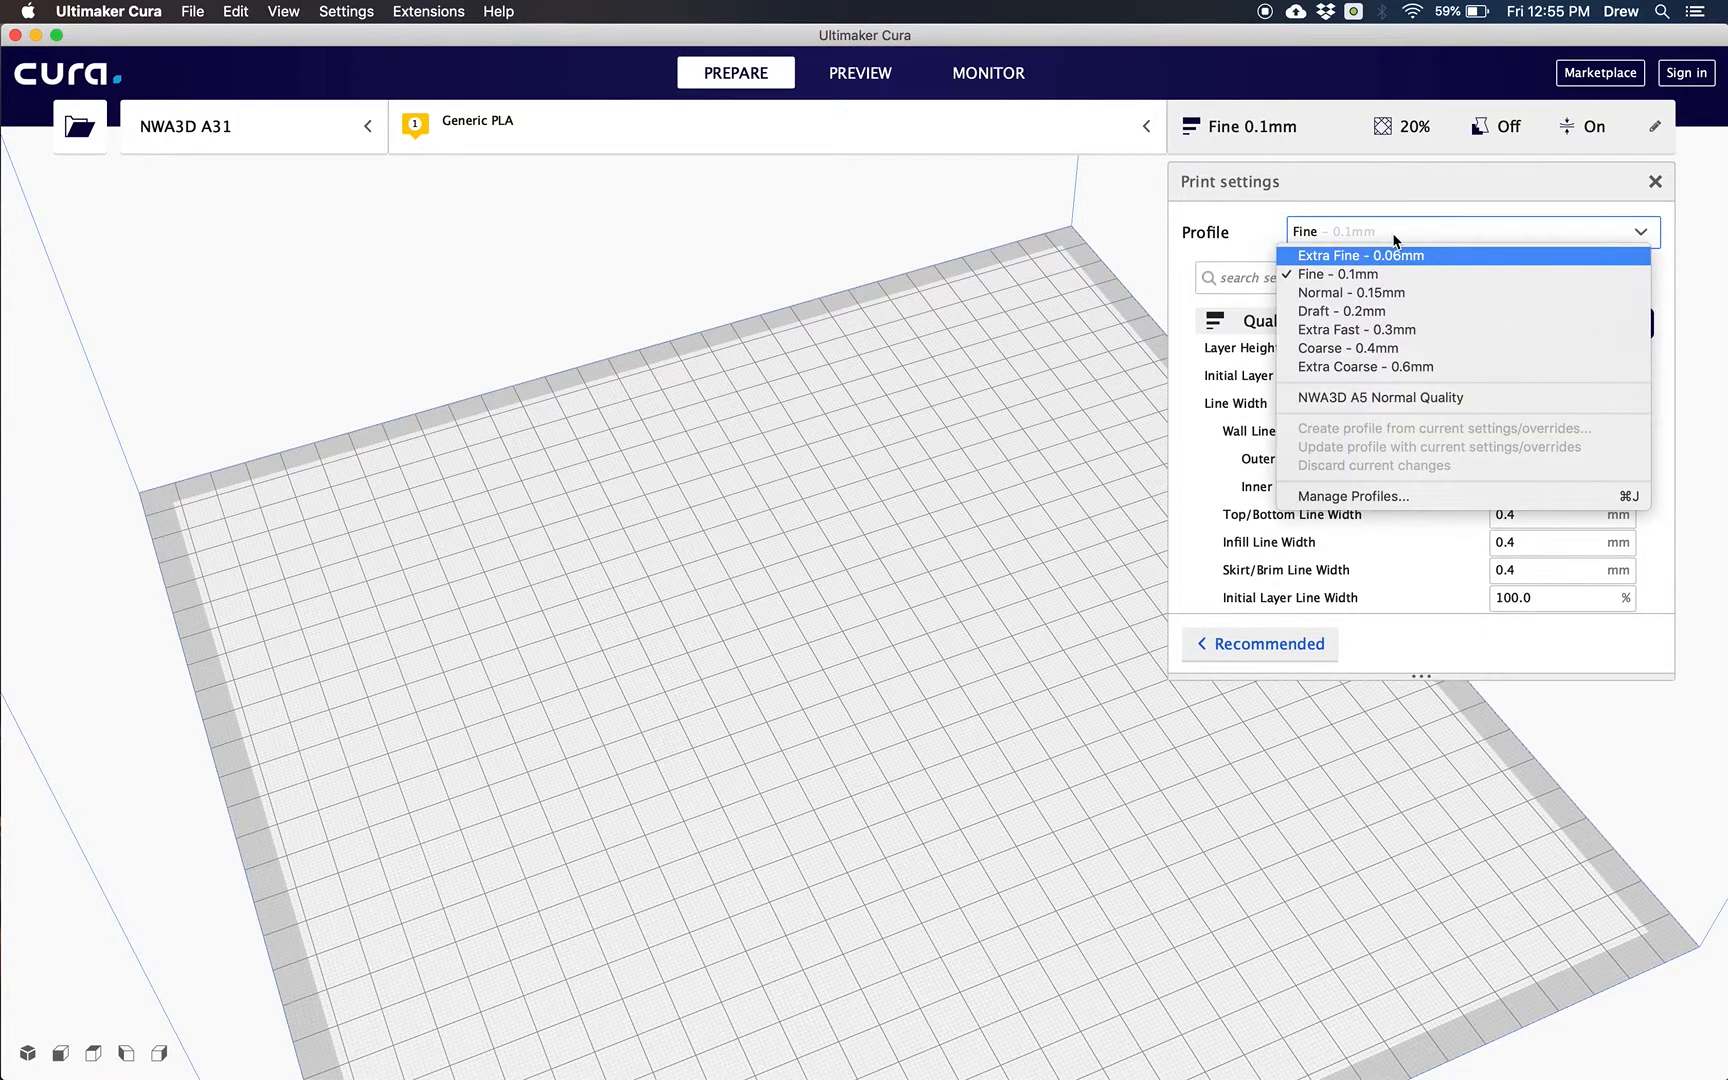
click(1374, 494)
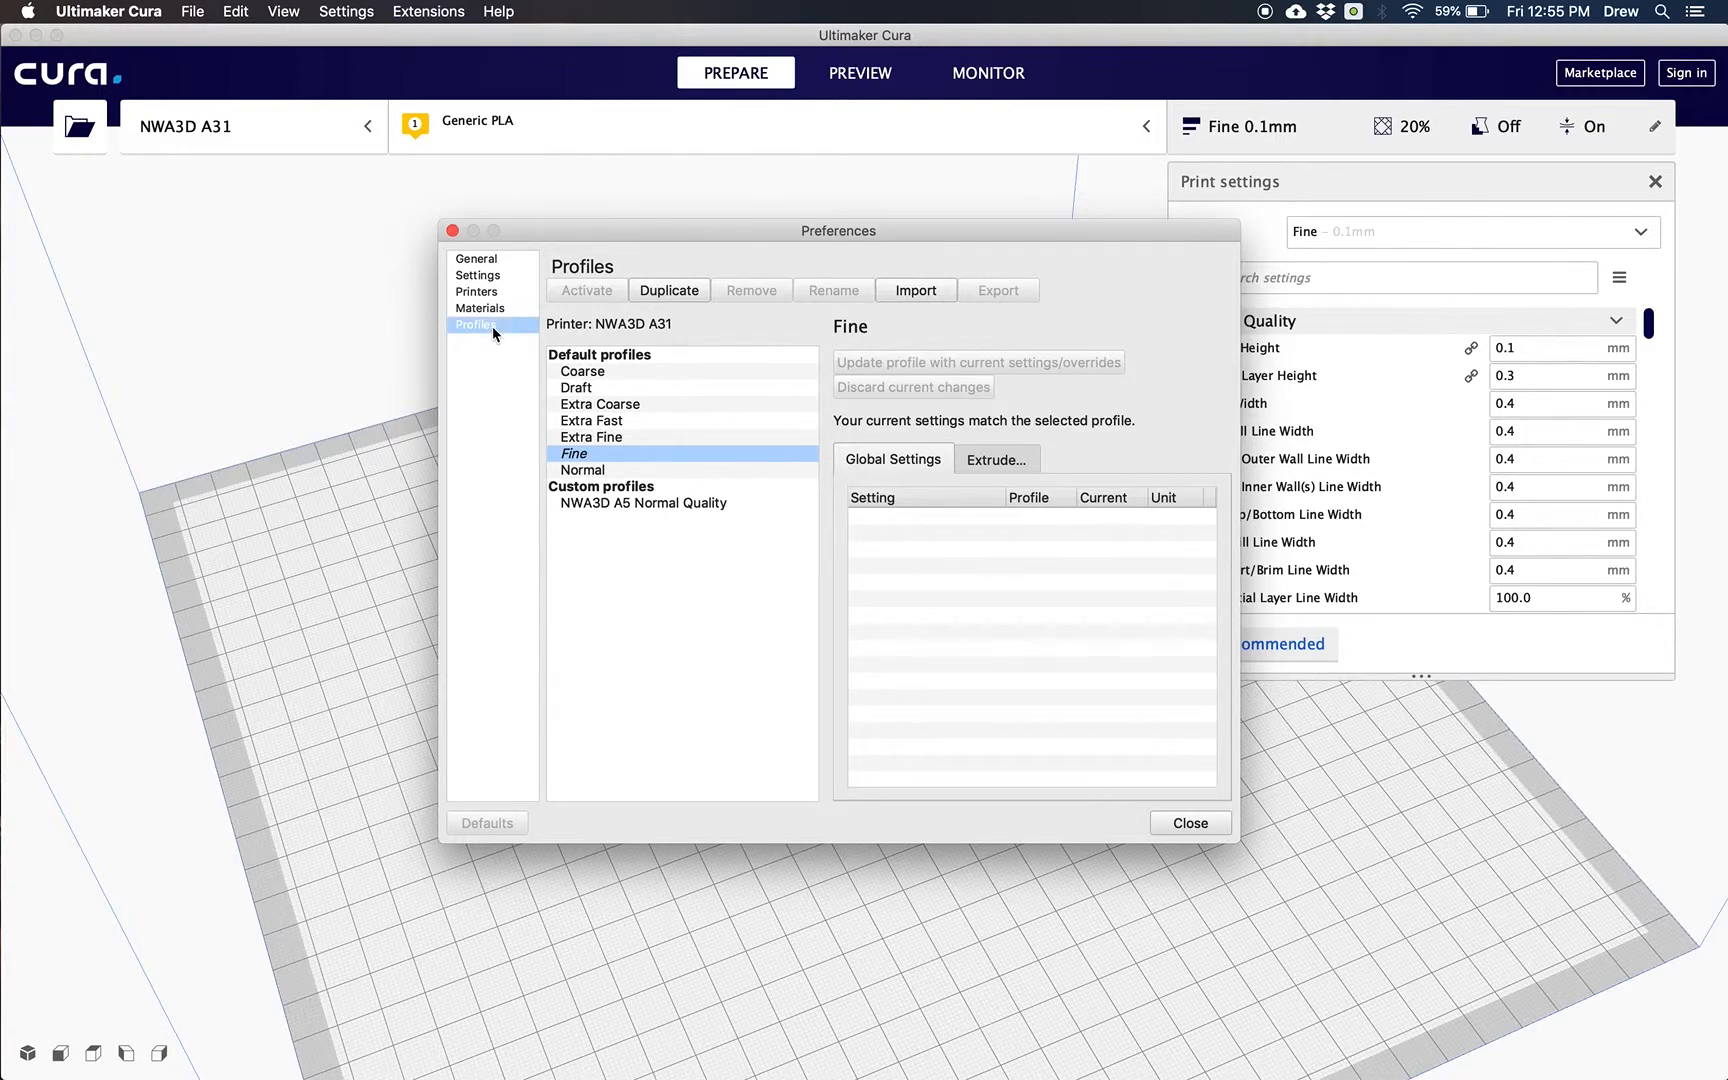
Import the profile NWA3D A31 Normal Quality.curaprofile from the Cura folder on the NWA3D A31 drive
click(929, 290)
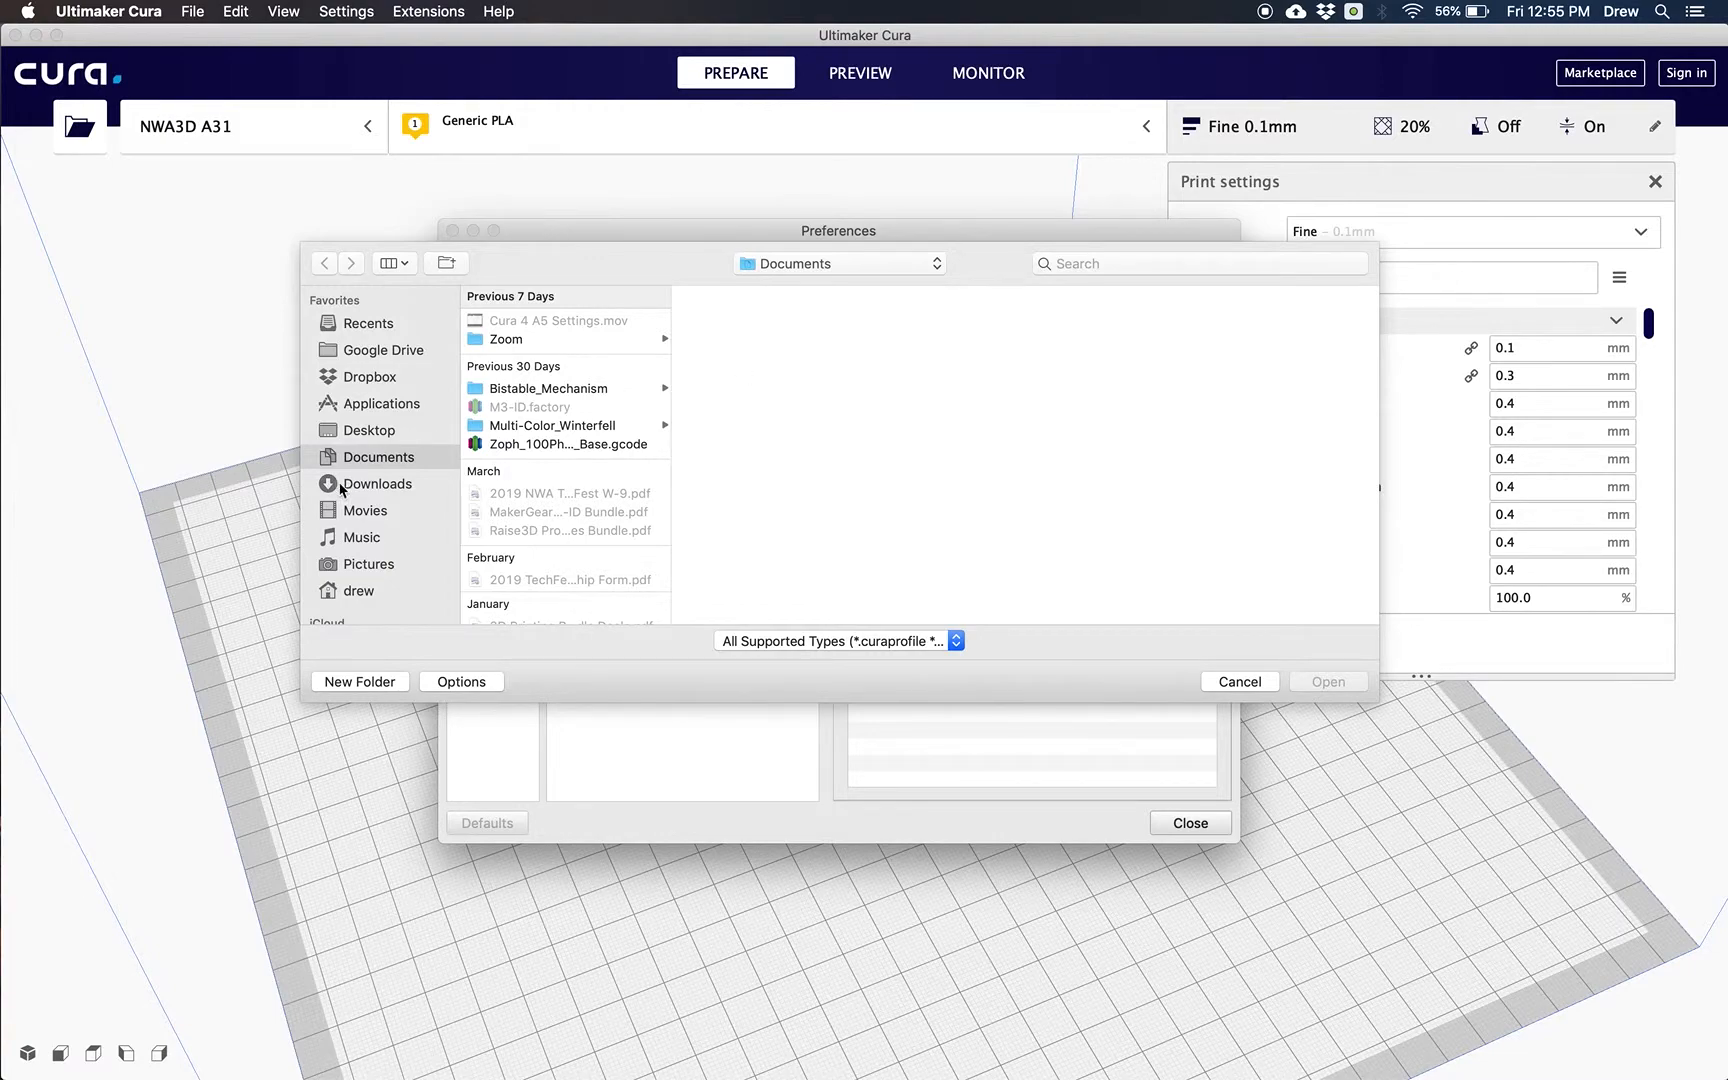
scroll(400, 497, down, 6)
scroll(400, 497, down, 4)
scroll(400, 497, up, 4)
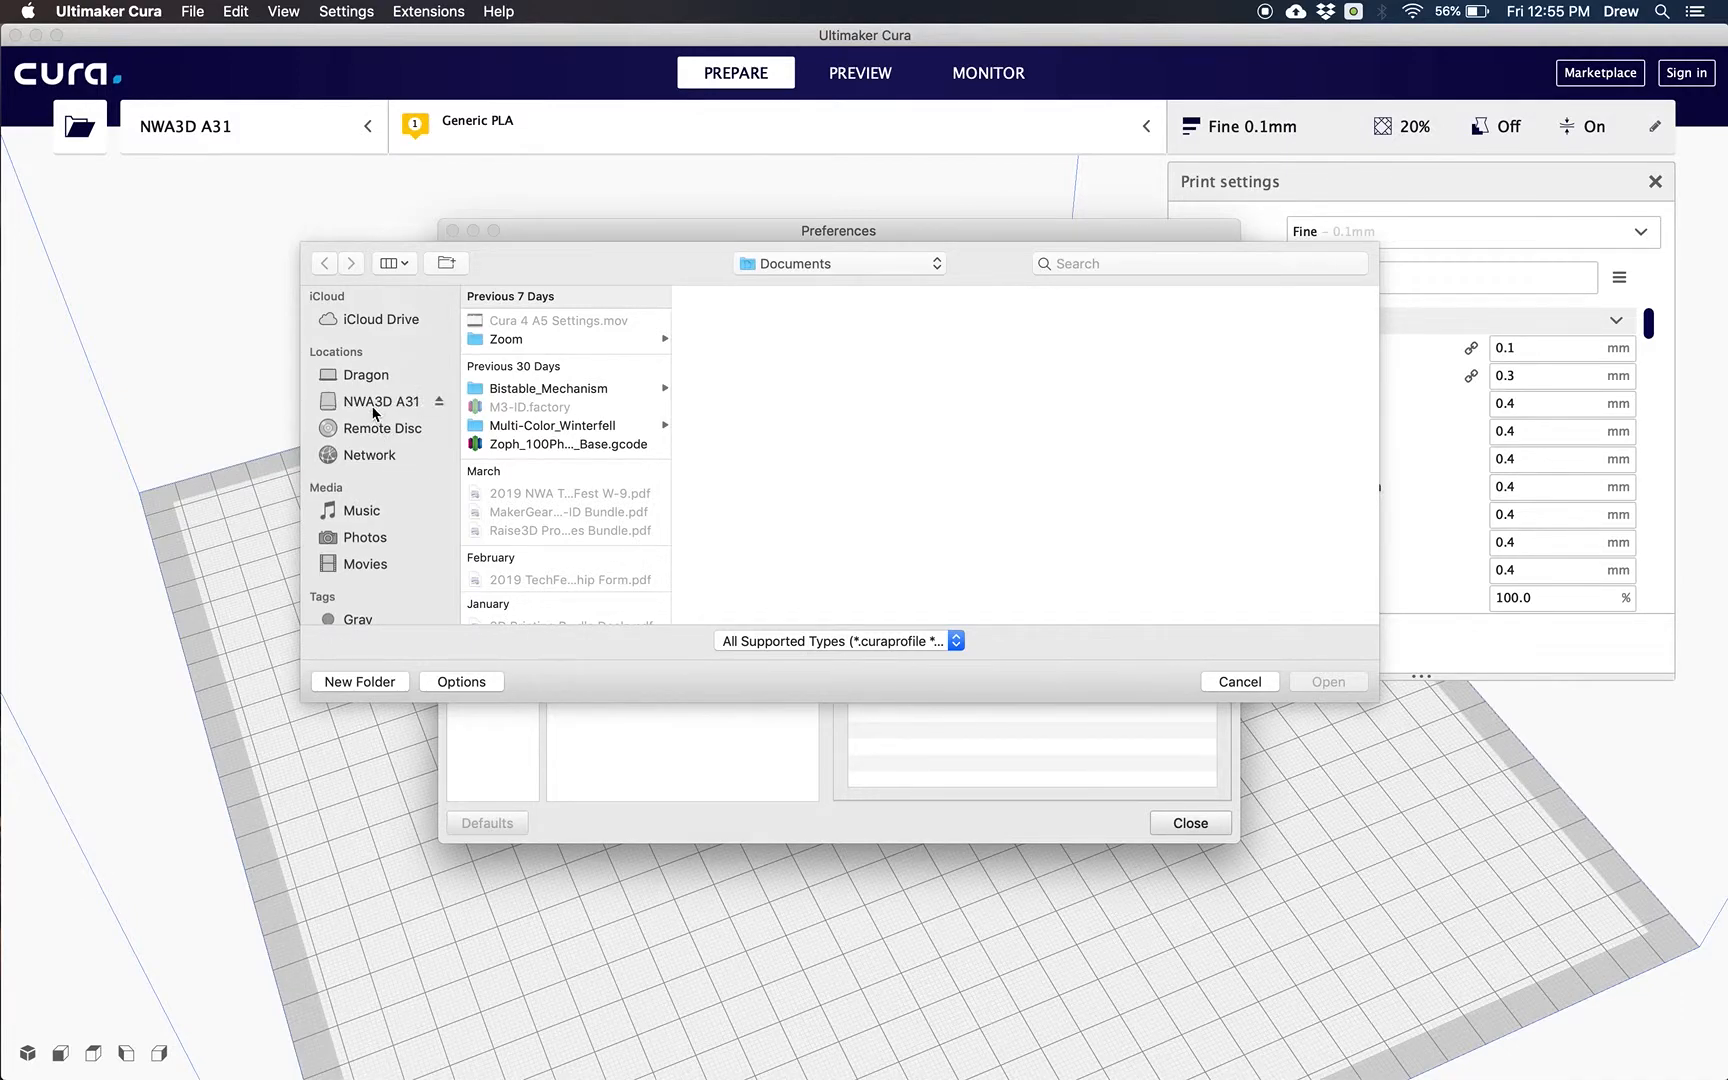
click(376, 404)
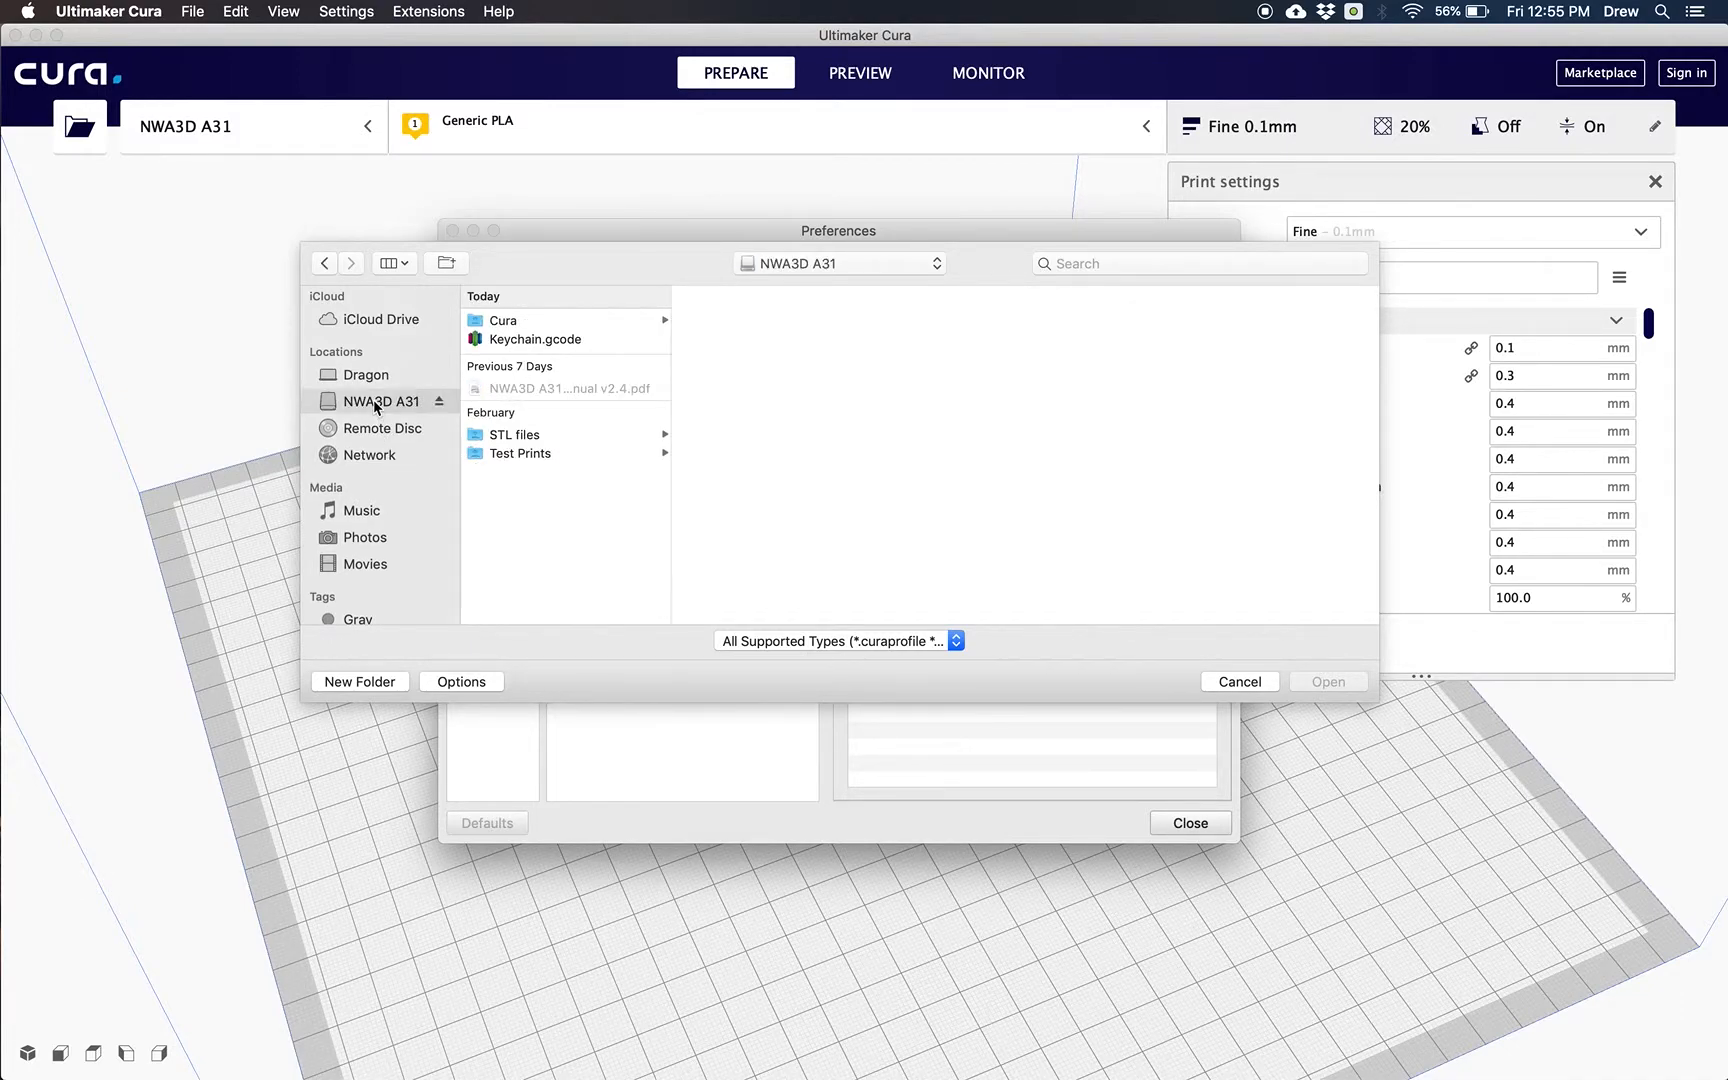
click(545, 322)
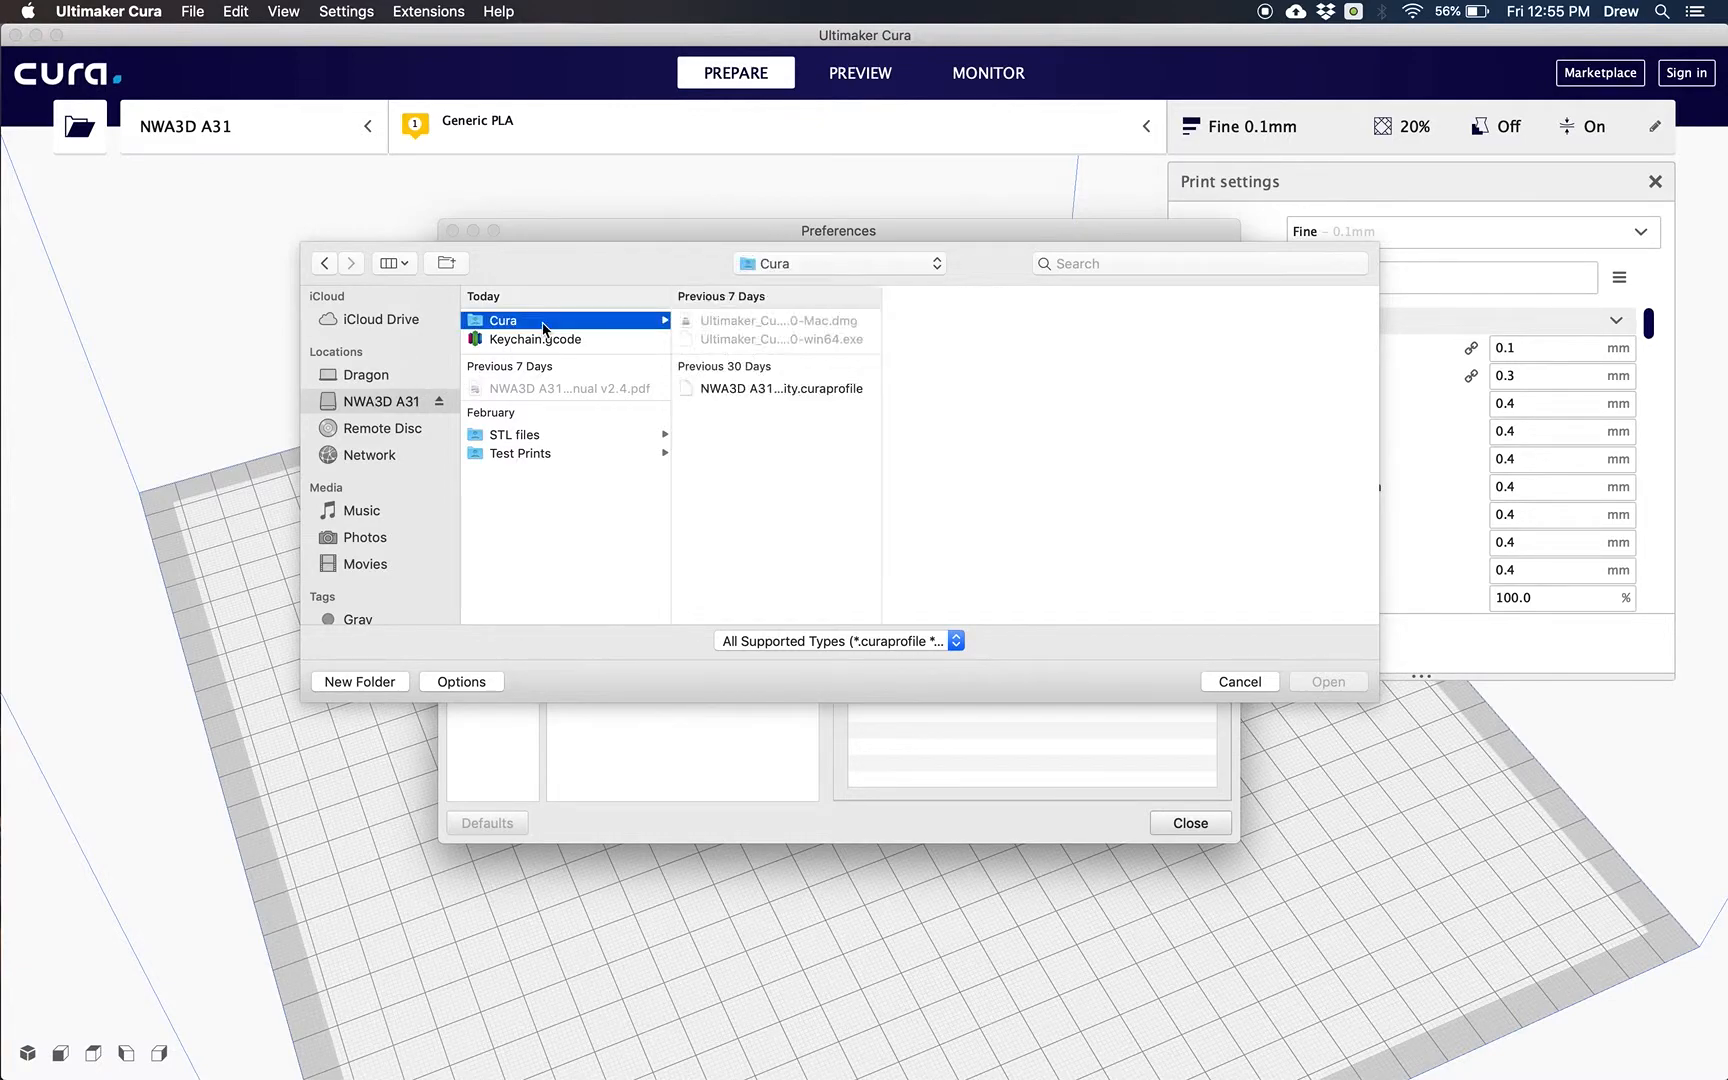
click(804, 390)
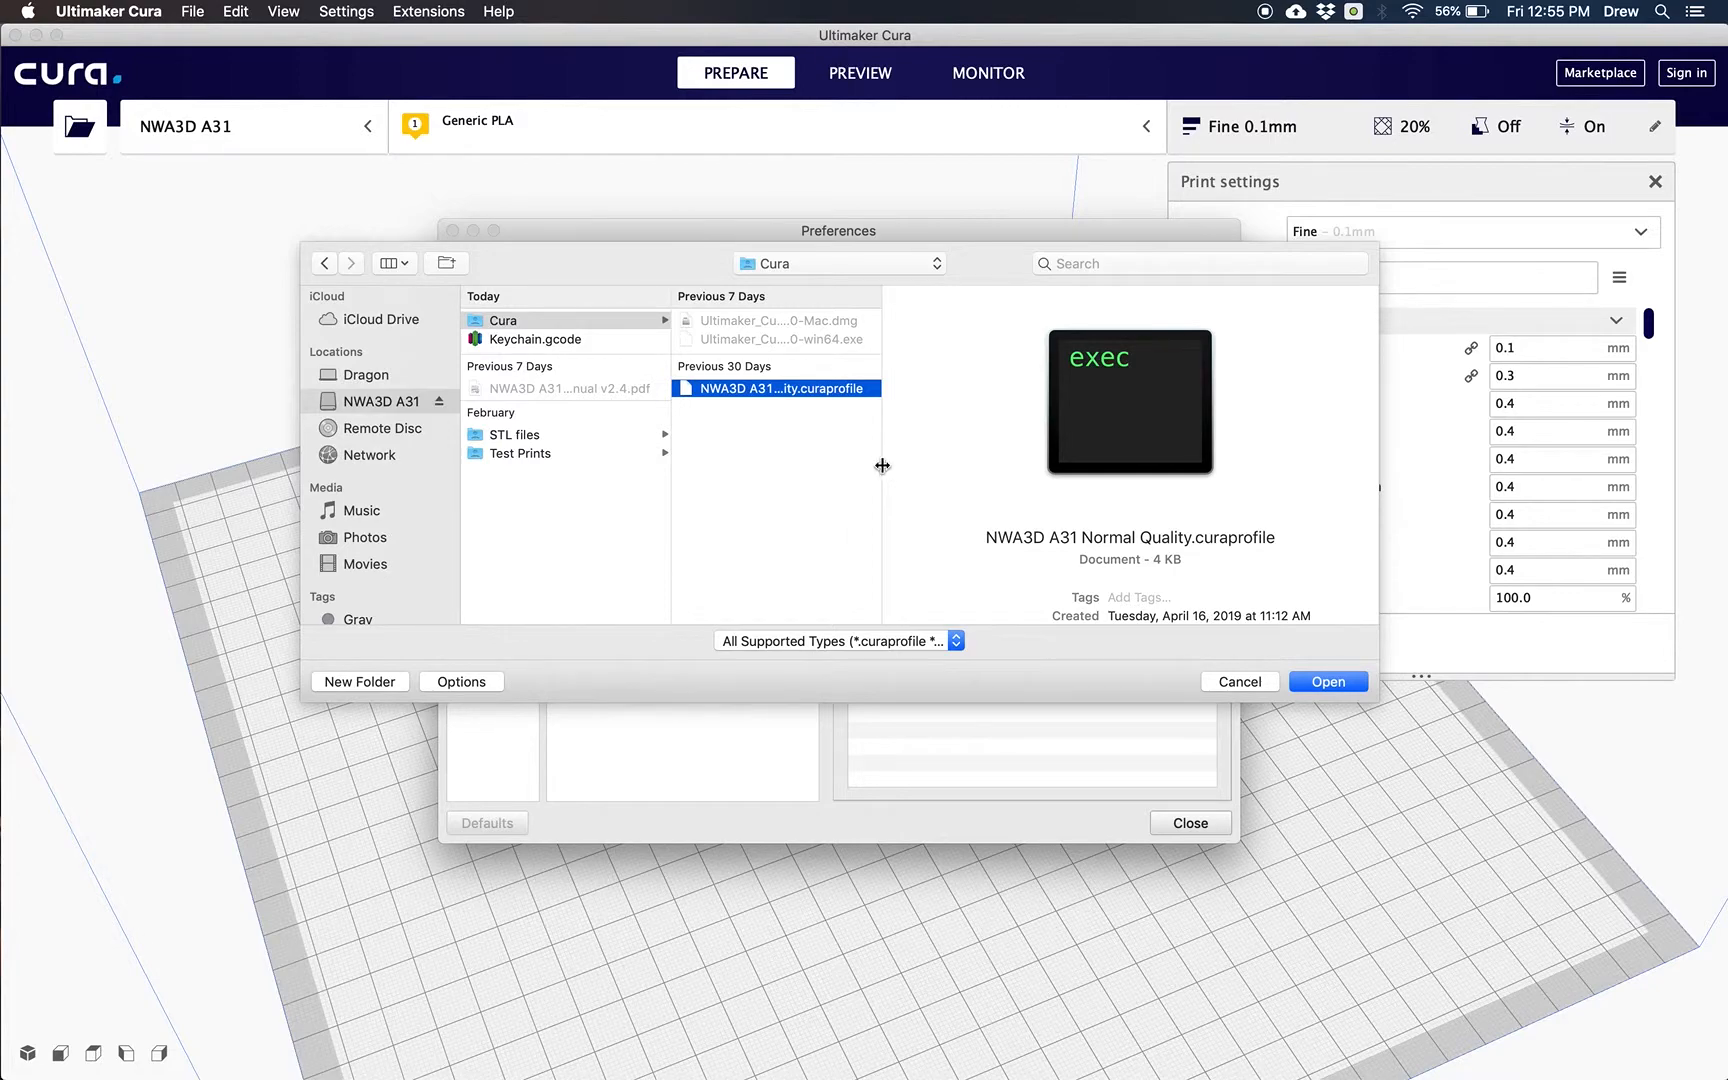
drag(883, 467, 1064, 466)
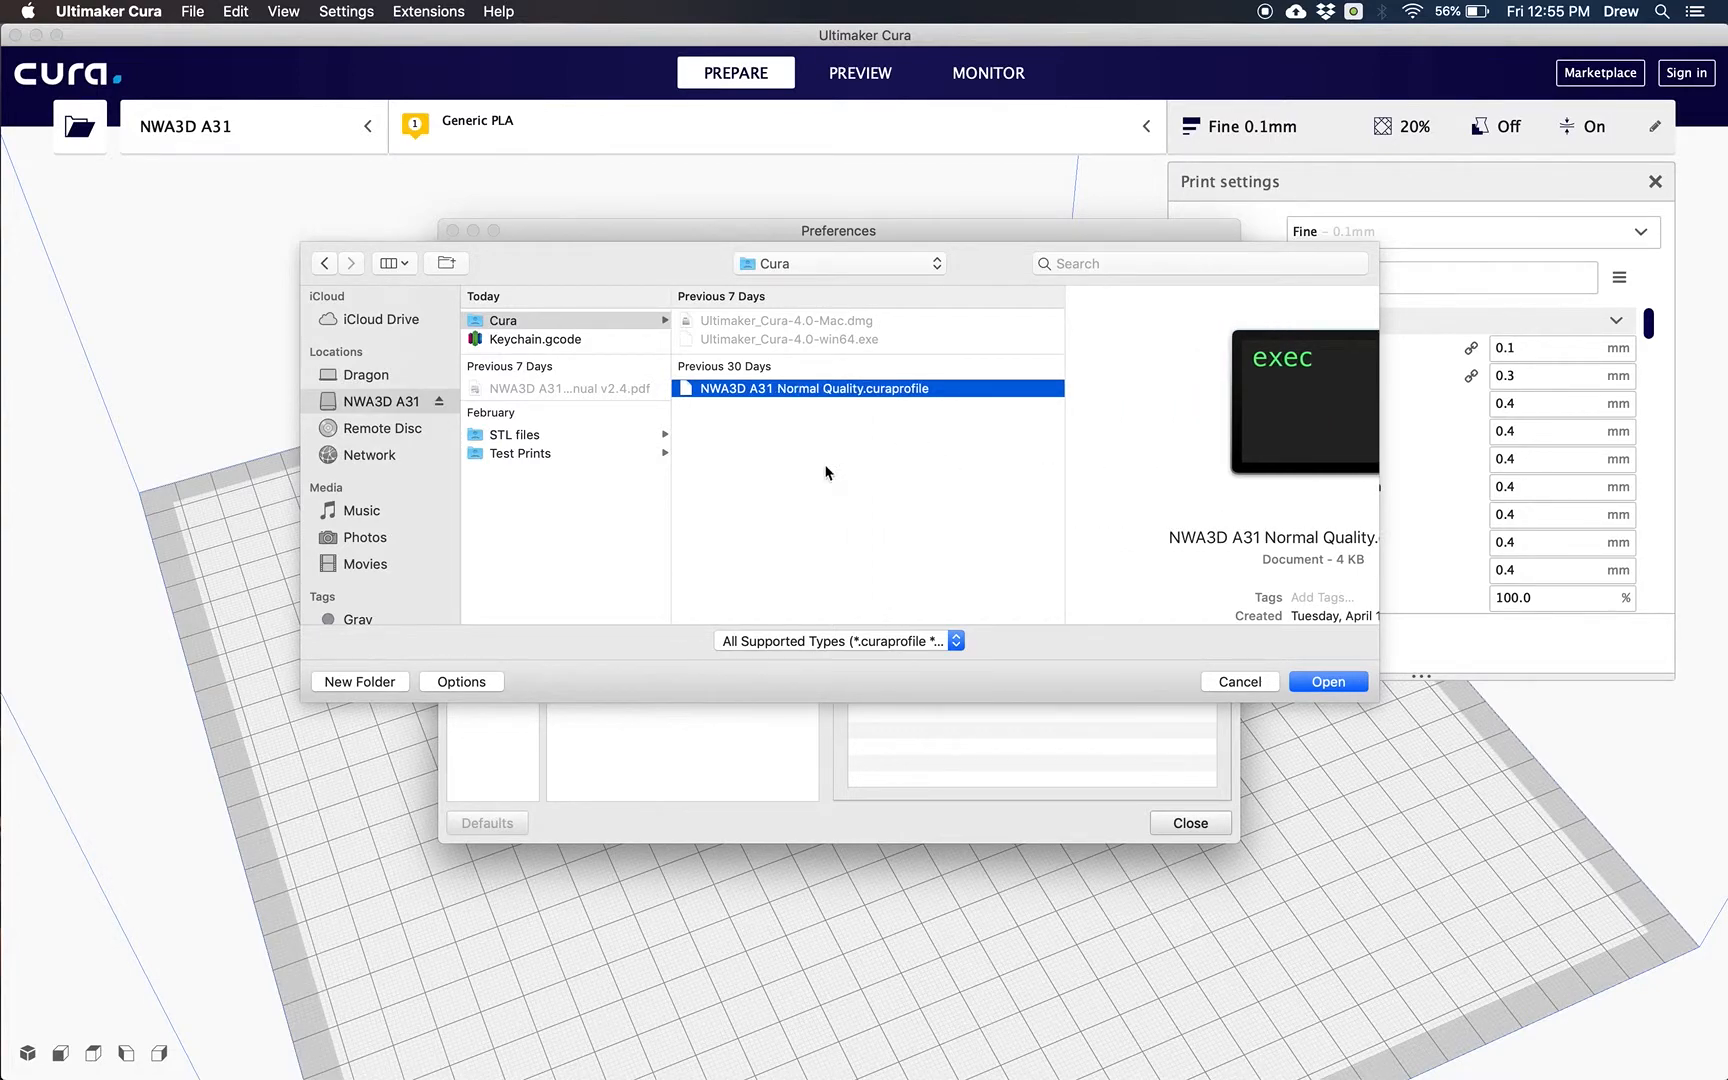
click(1360, 684)
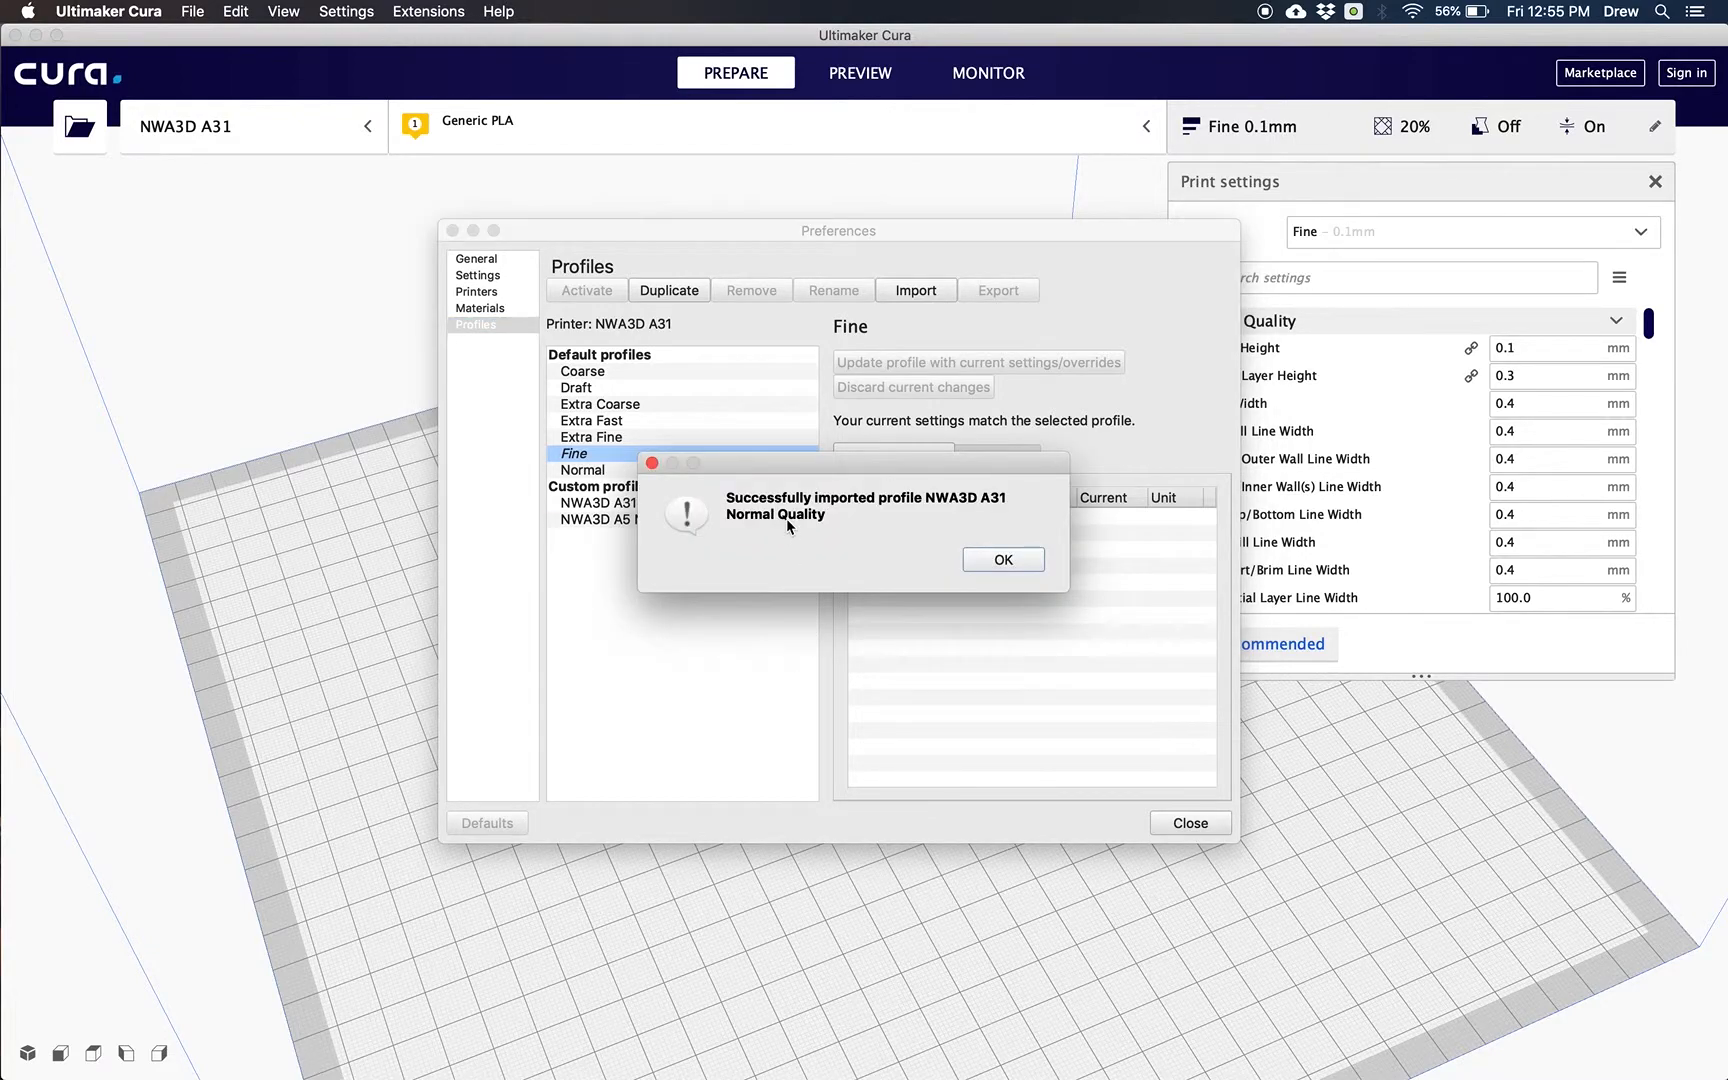
click(1022, 562)
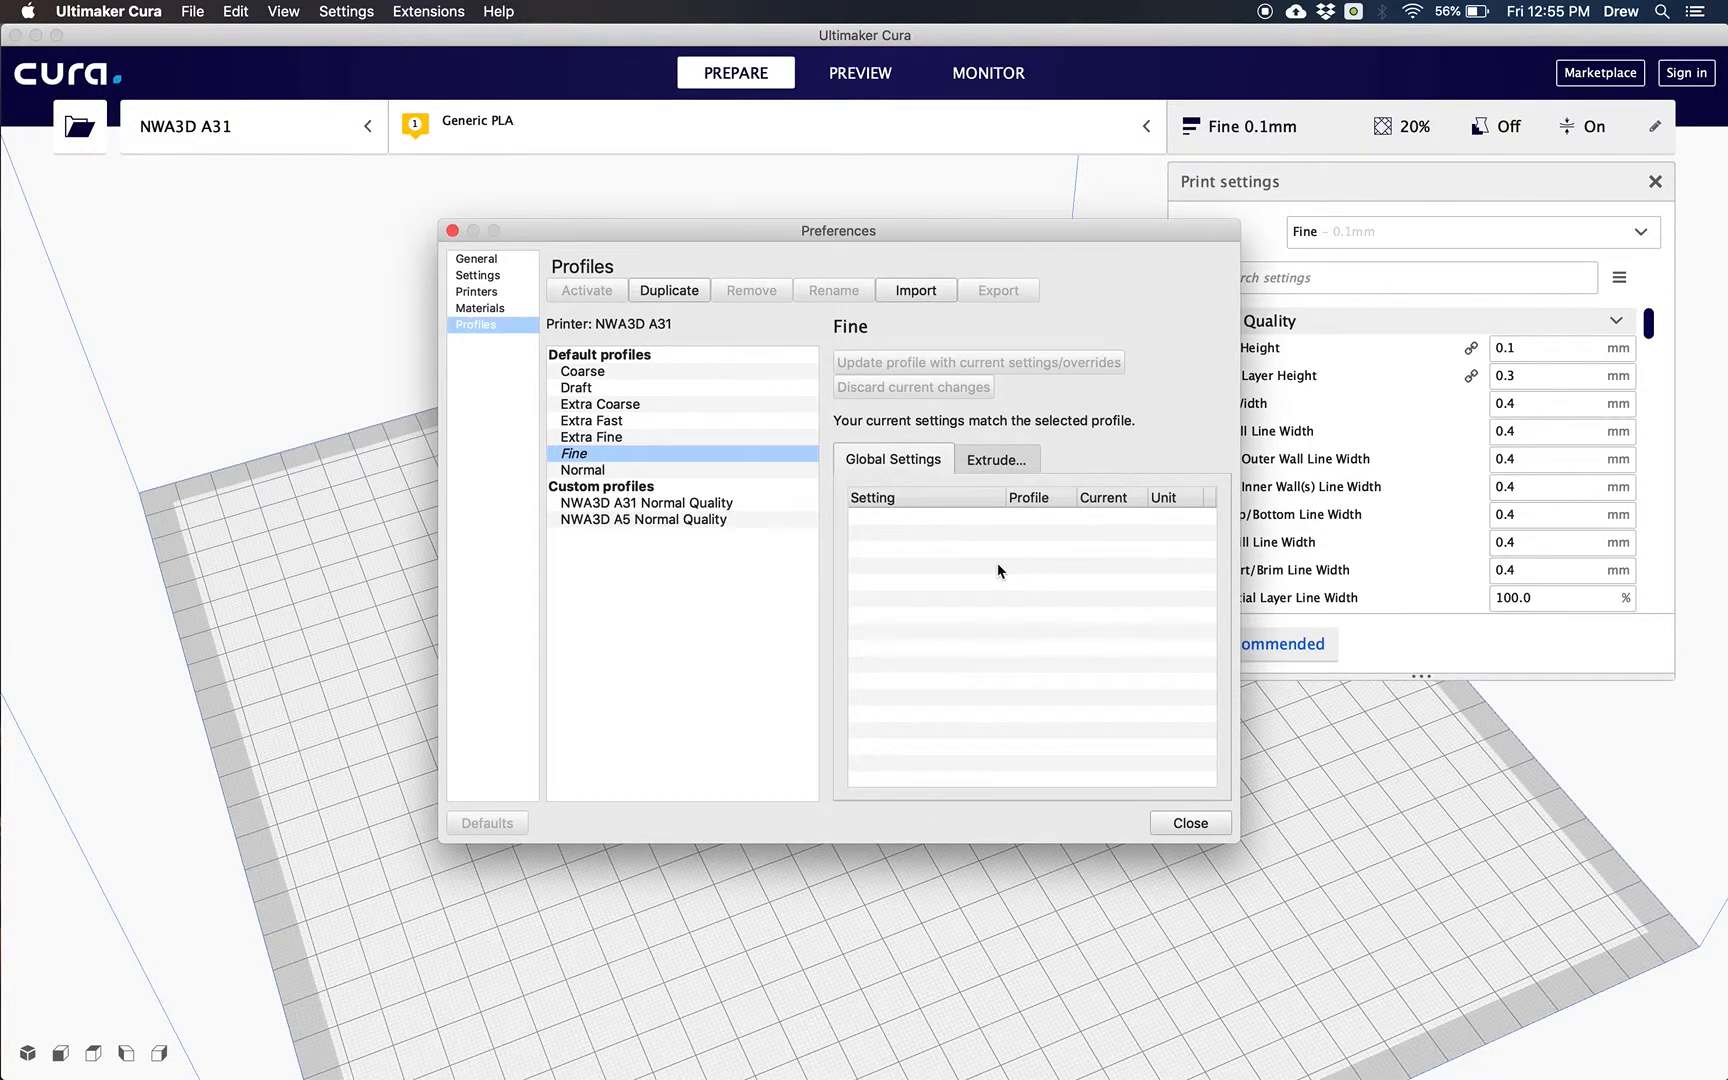
Activate the custom profile NWA3D A31 Normal Quality and close the preferences
click(655, 507)
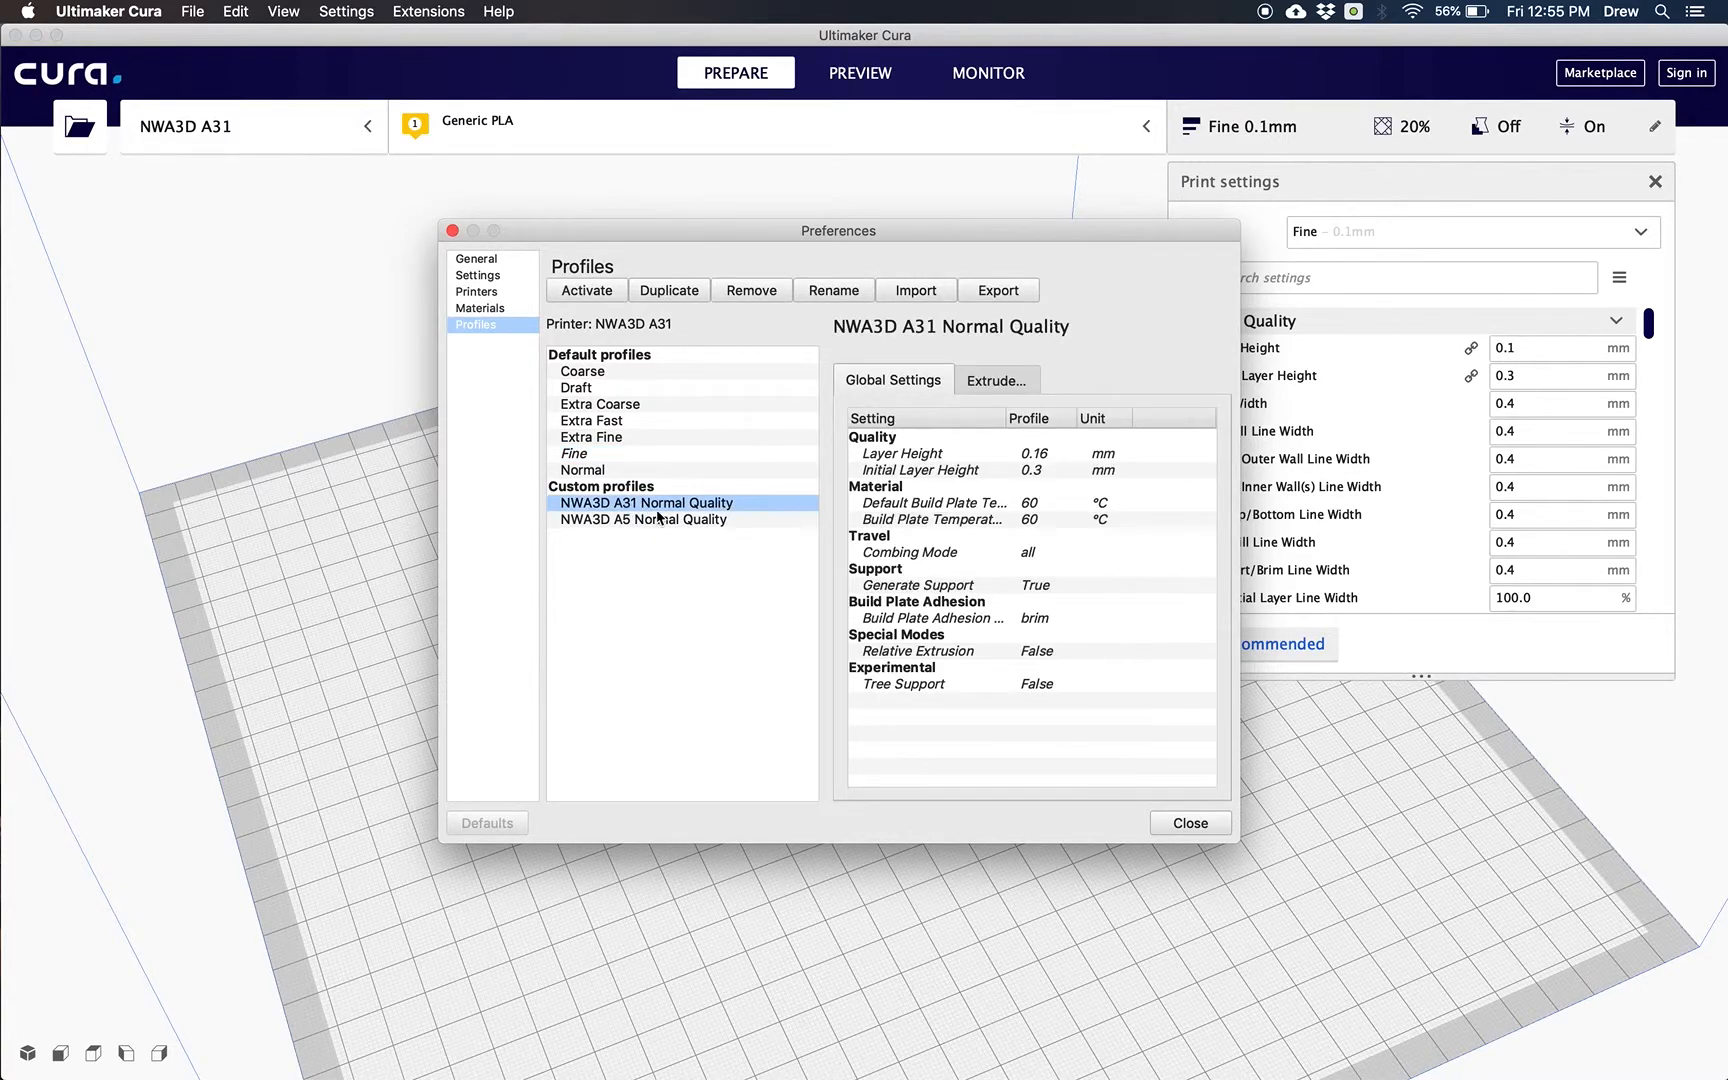
click(598, 296)
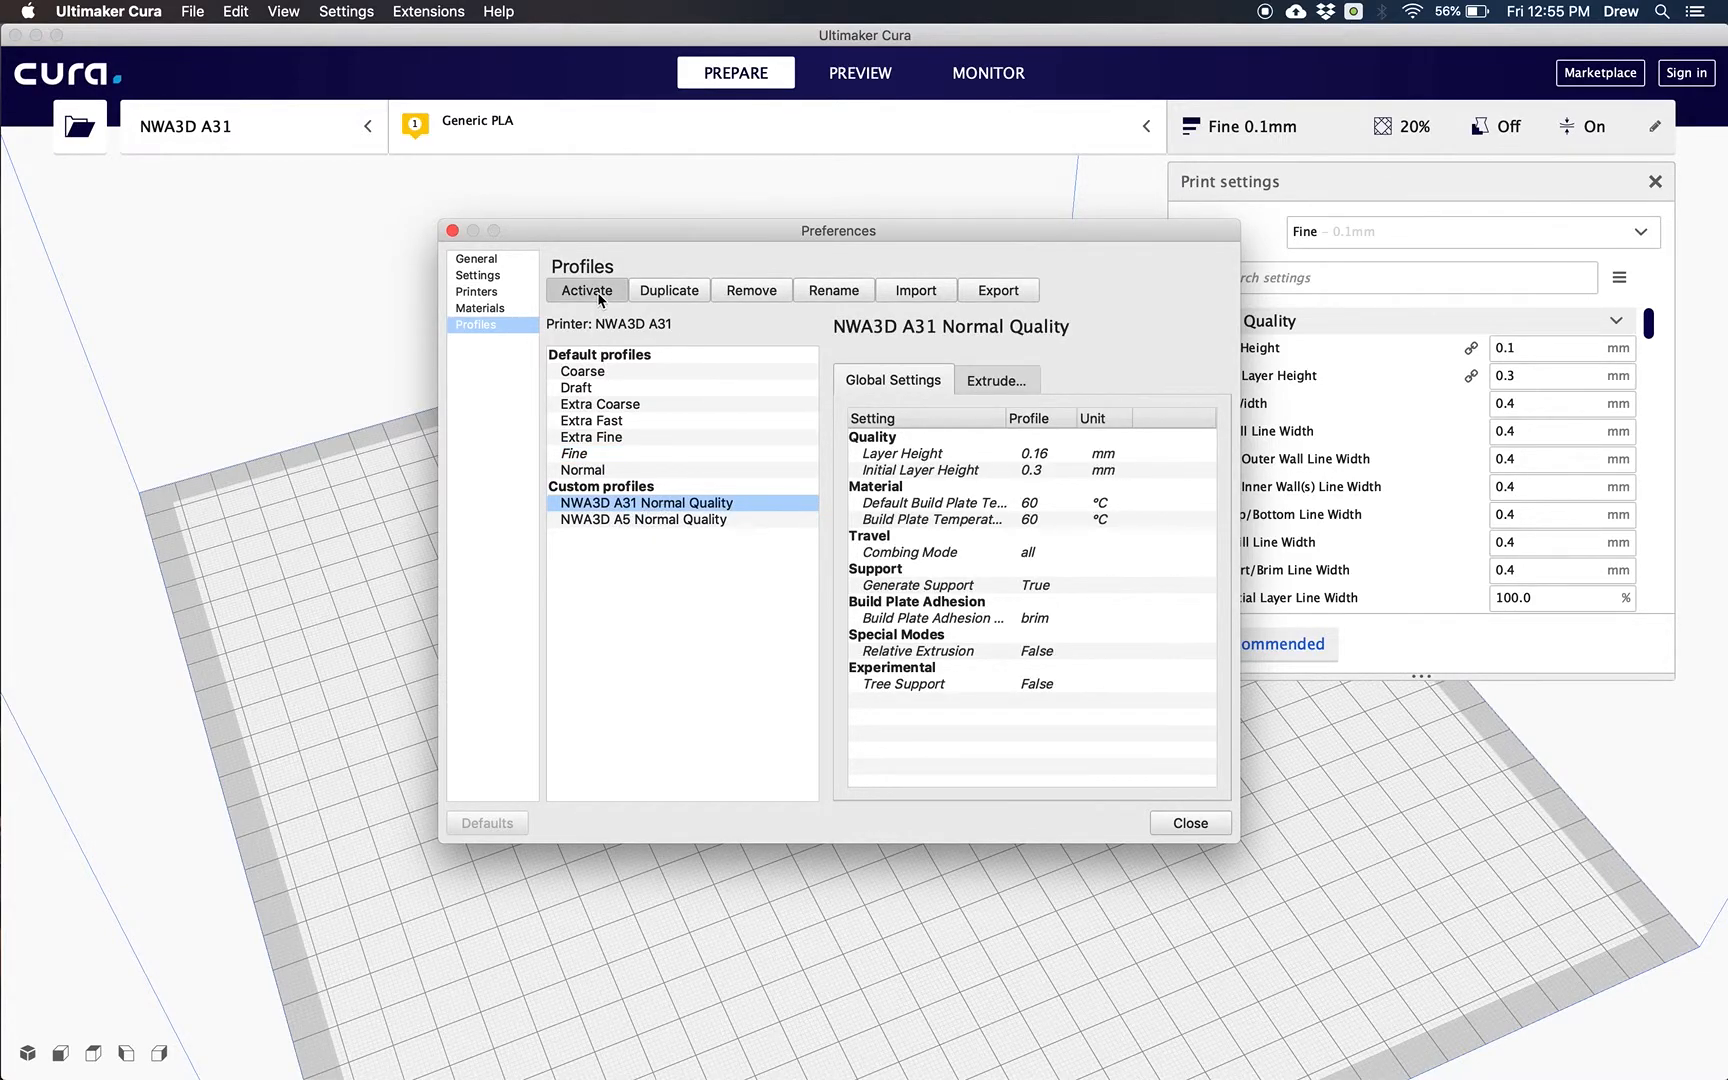
click(1190, 823)
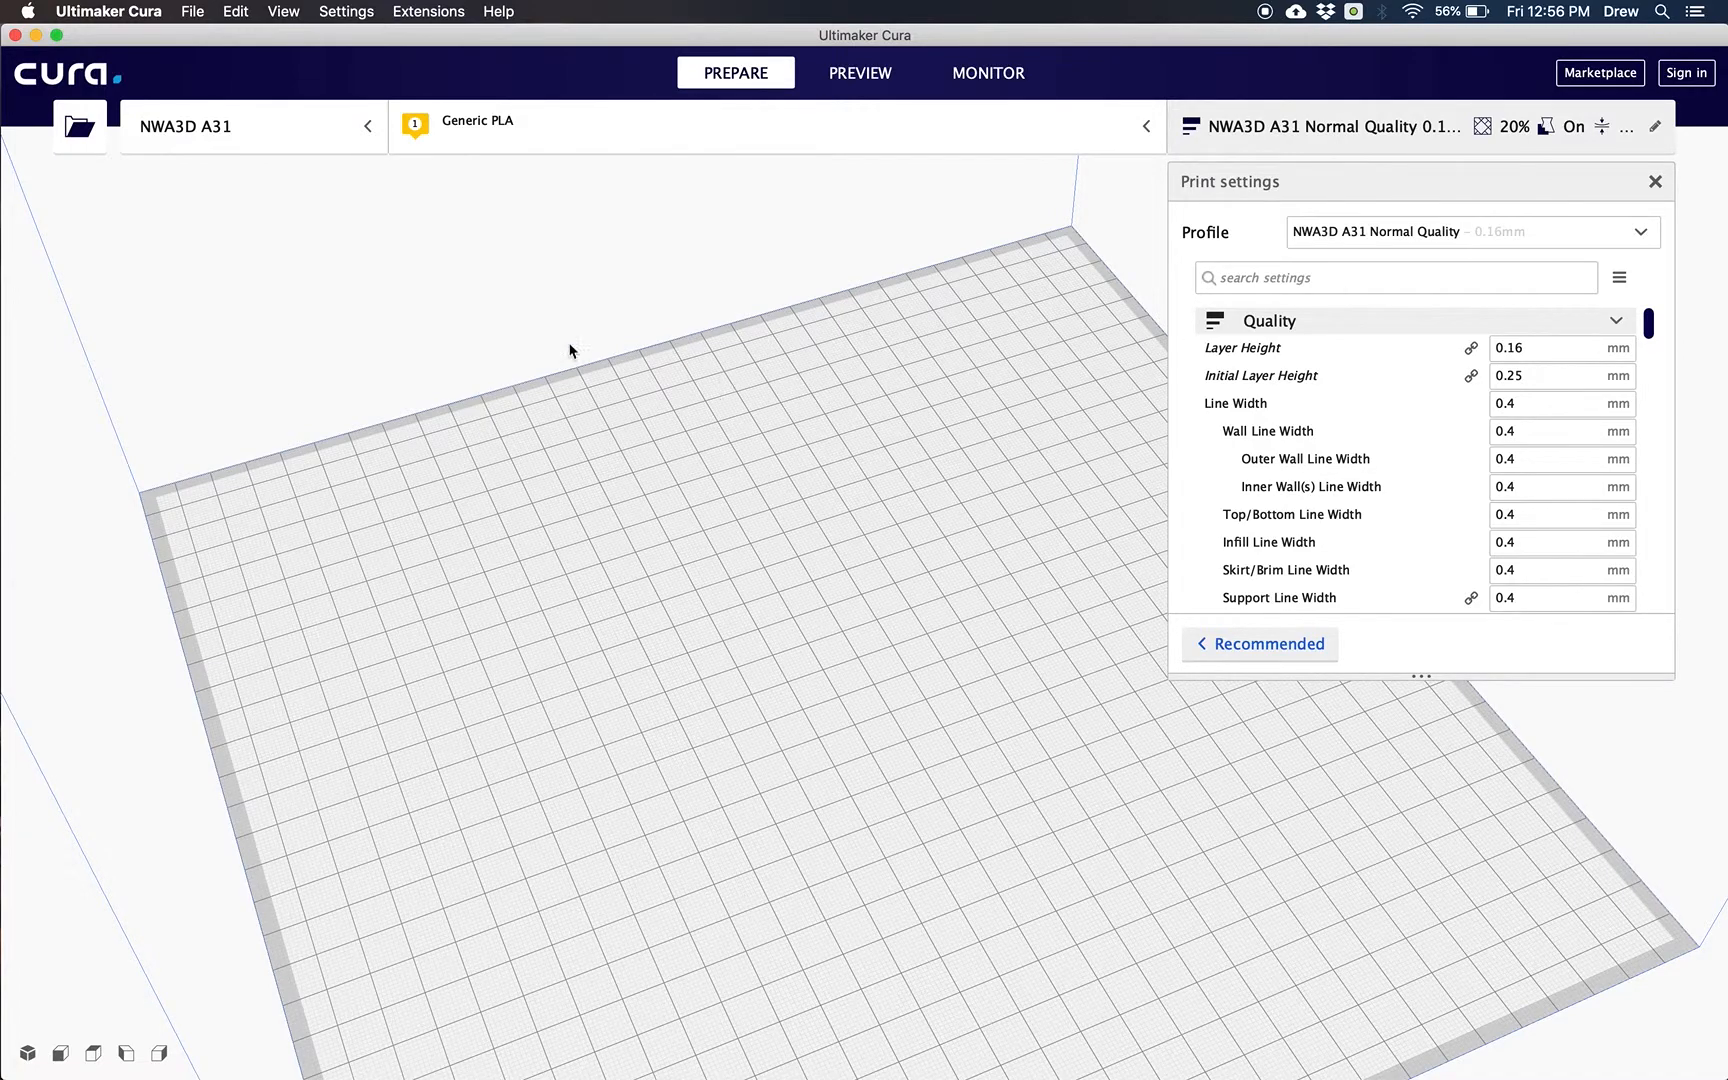
Load NWA3D Keychain.stl from the STL files folder onto the build plate
click(82, 128)
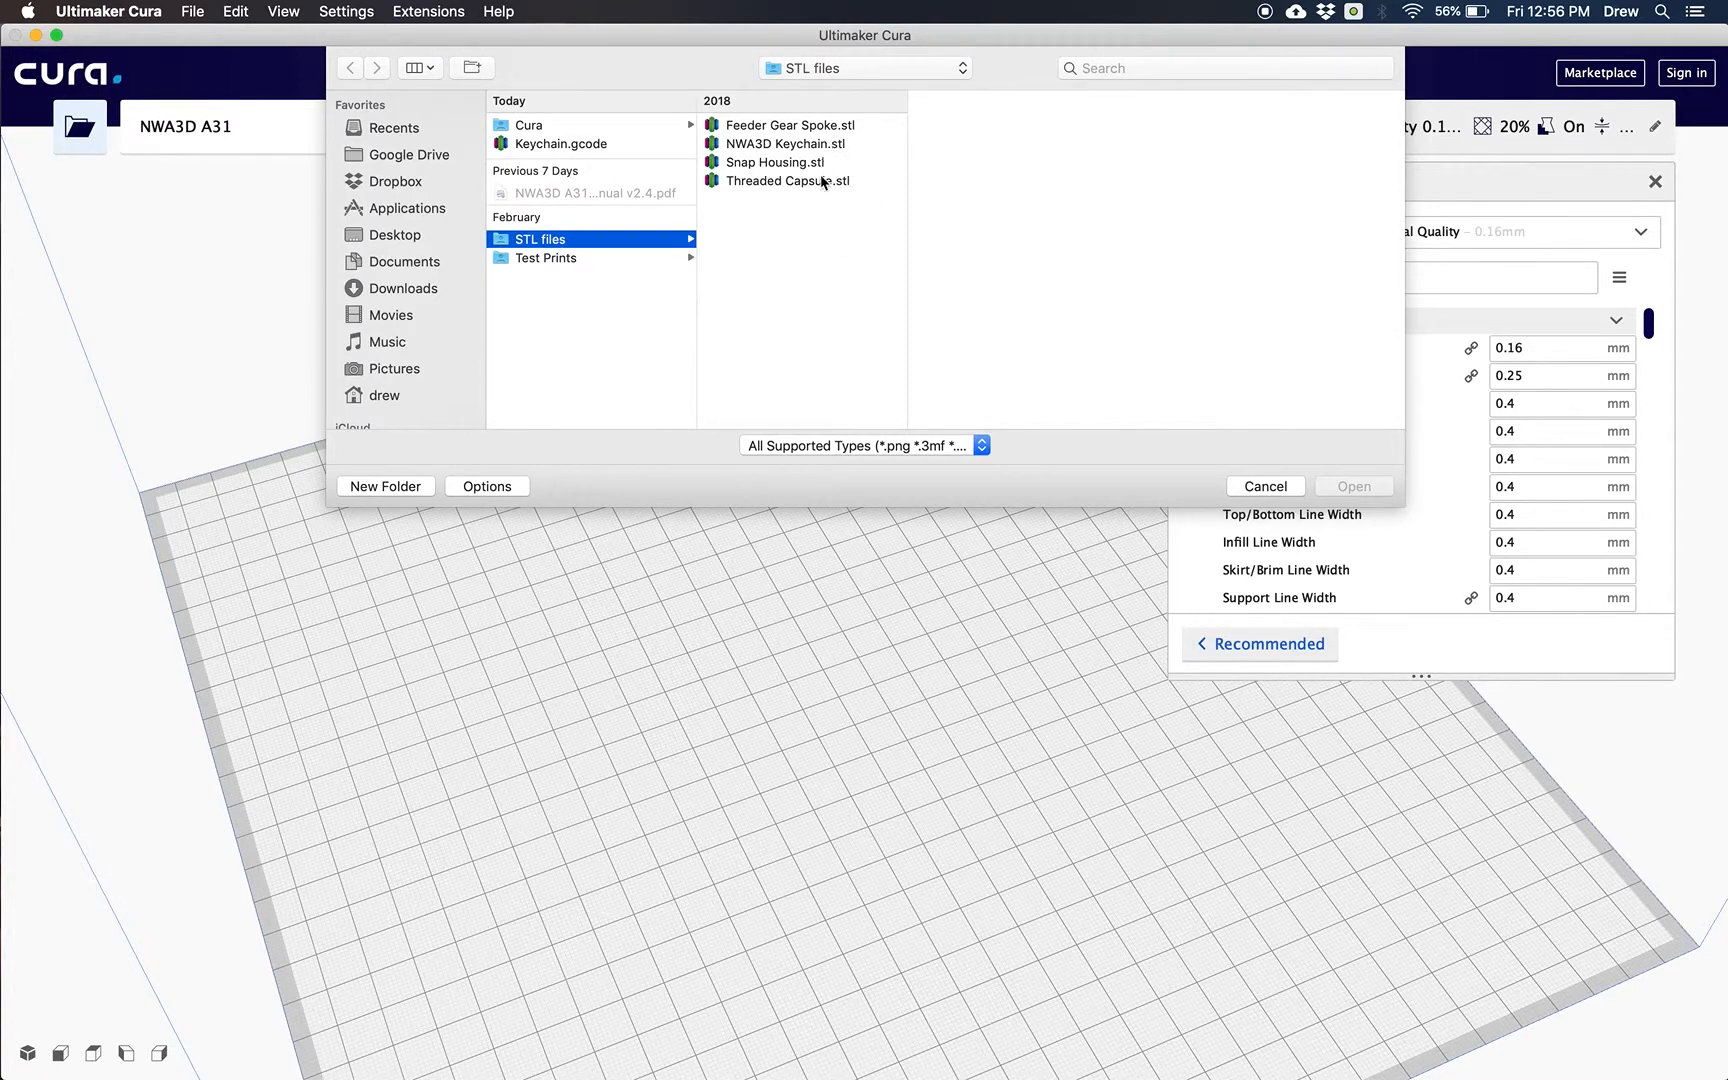
click(819, 145)
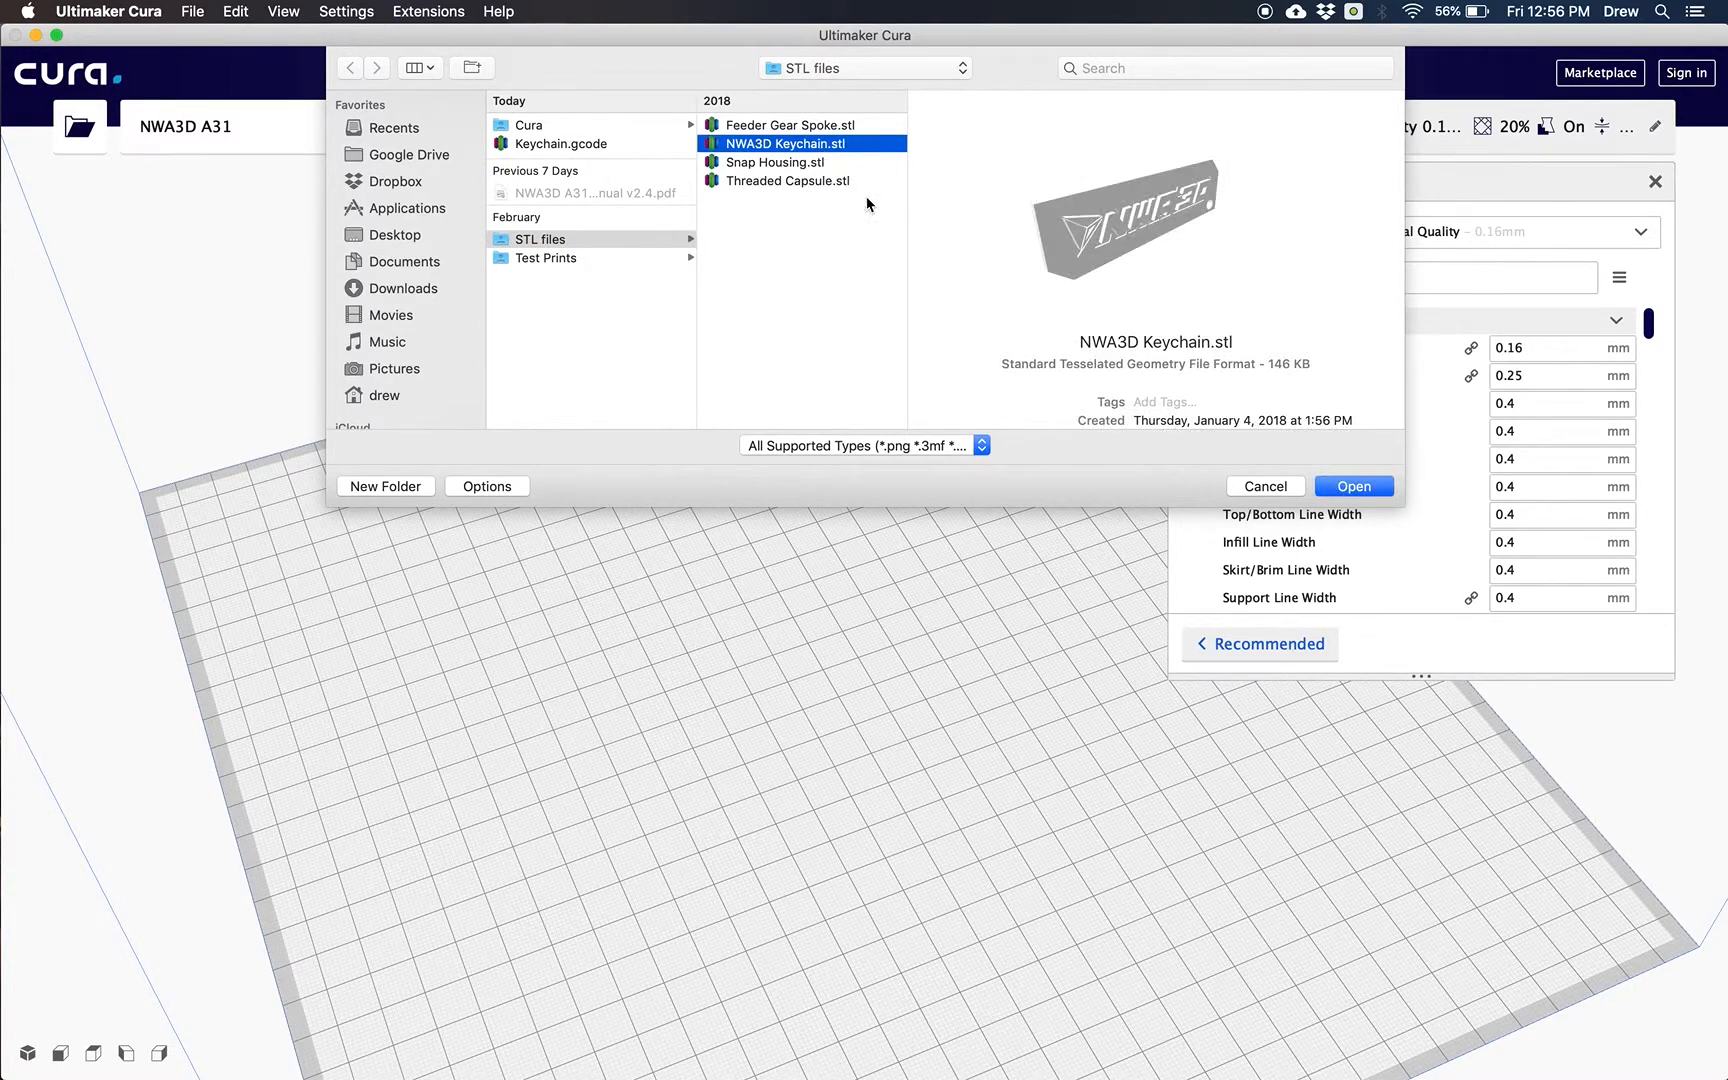
click(1356, 485)
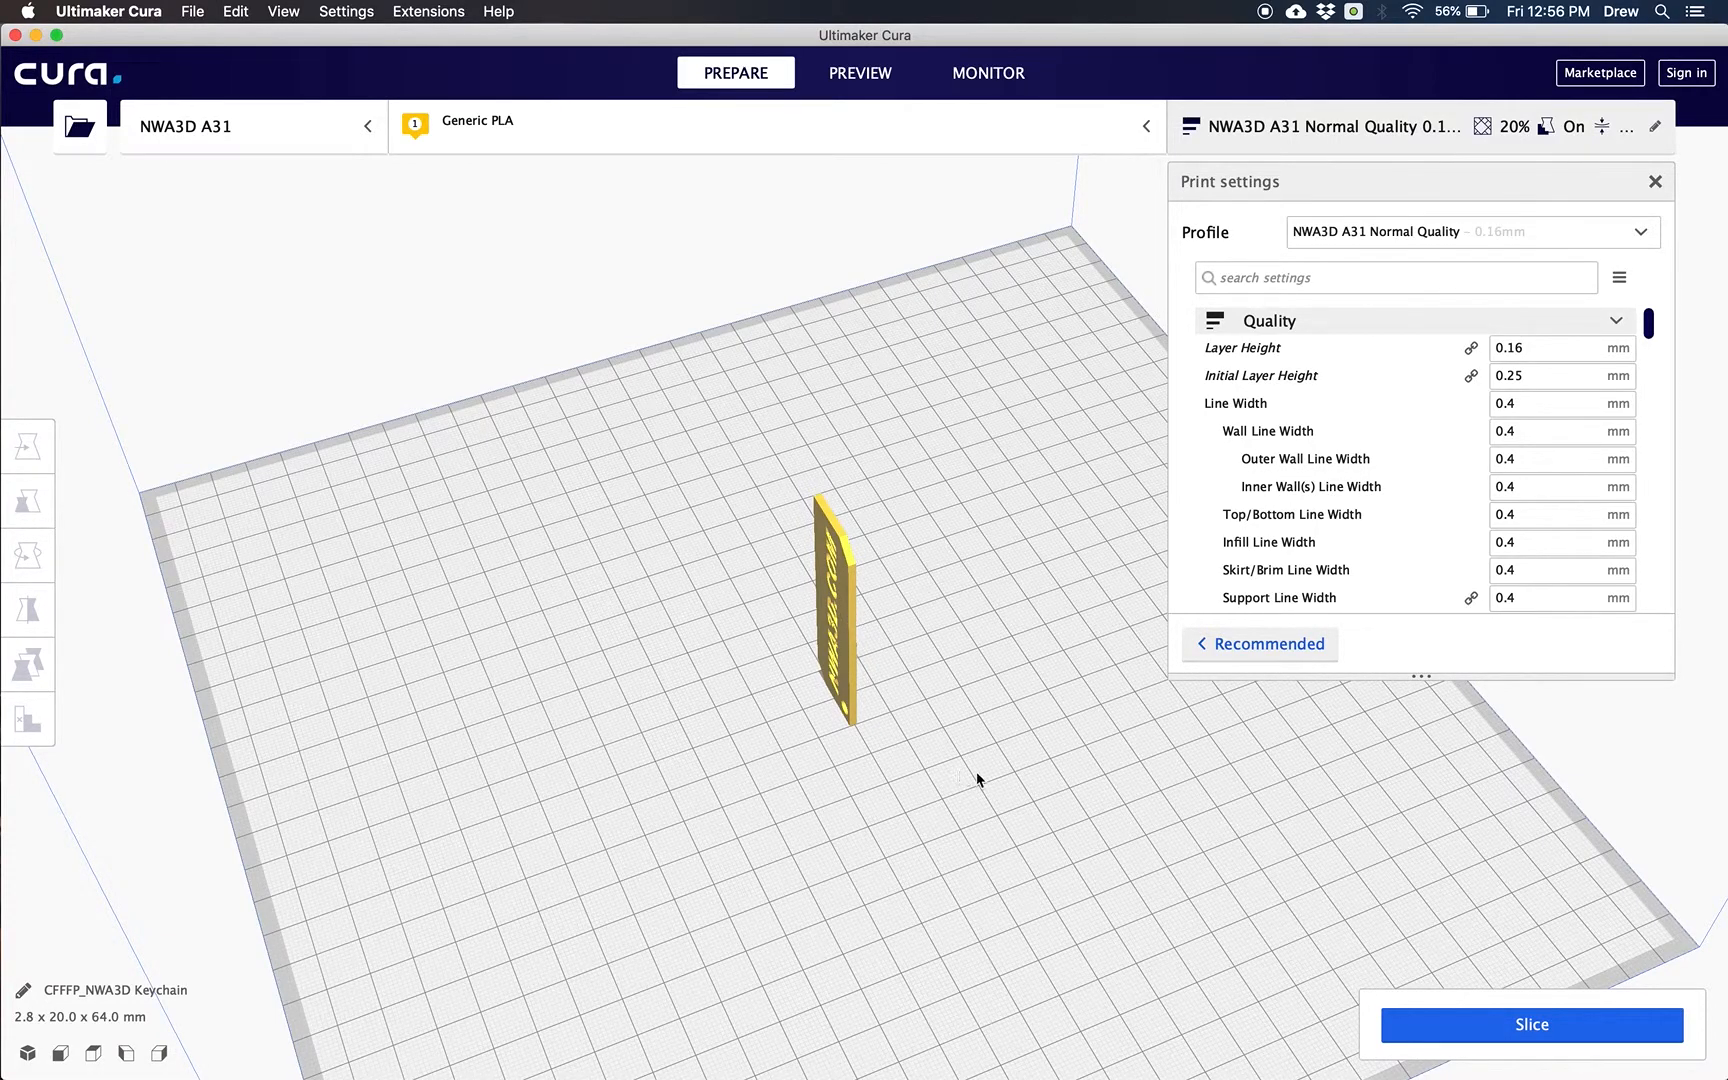
Select the keychain model and set its X position to 50 mm
right_drag(1038, 797, 827, 788)
scroll(827, 788, down, 2)
scroll(827, 788, up, 5)
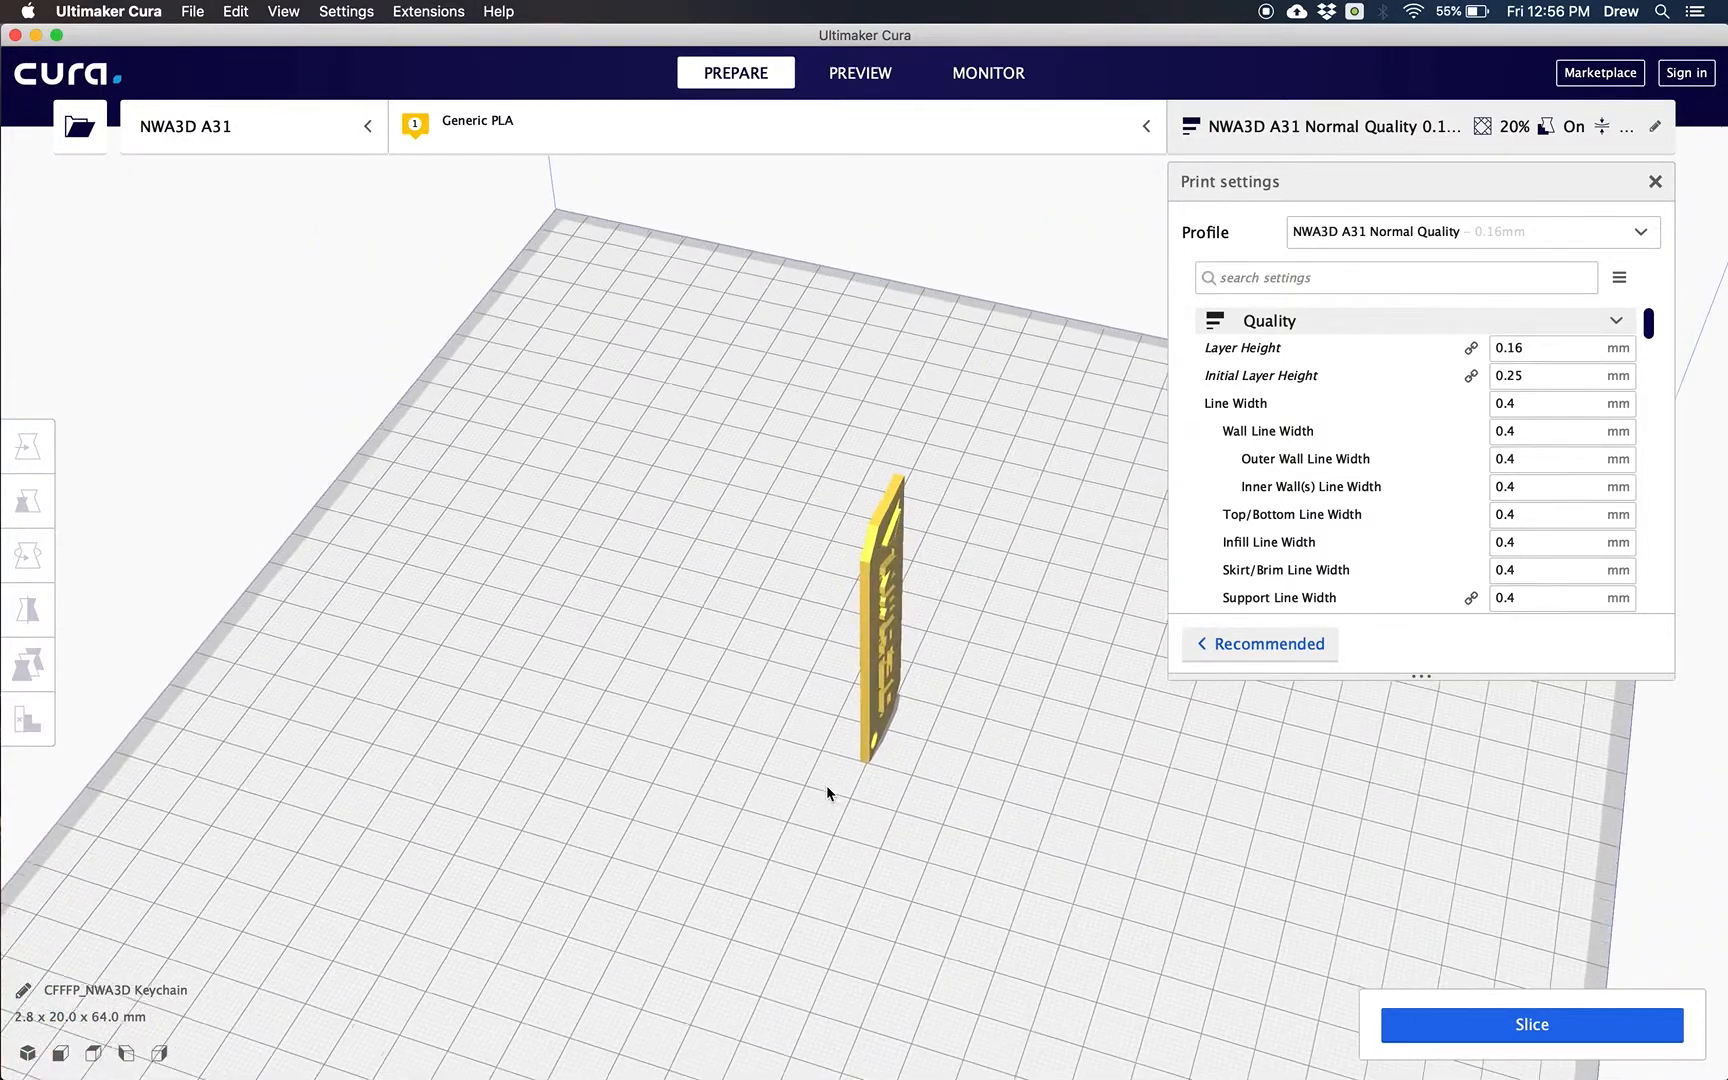
scroll(827, 790, down, 2)
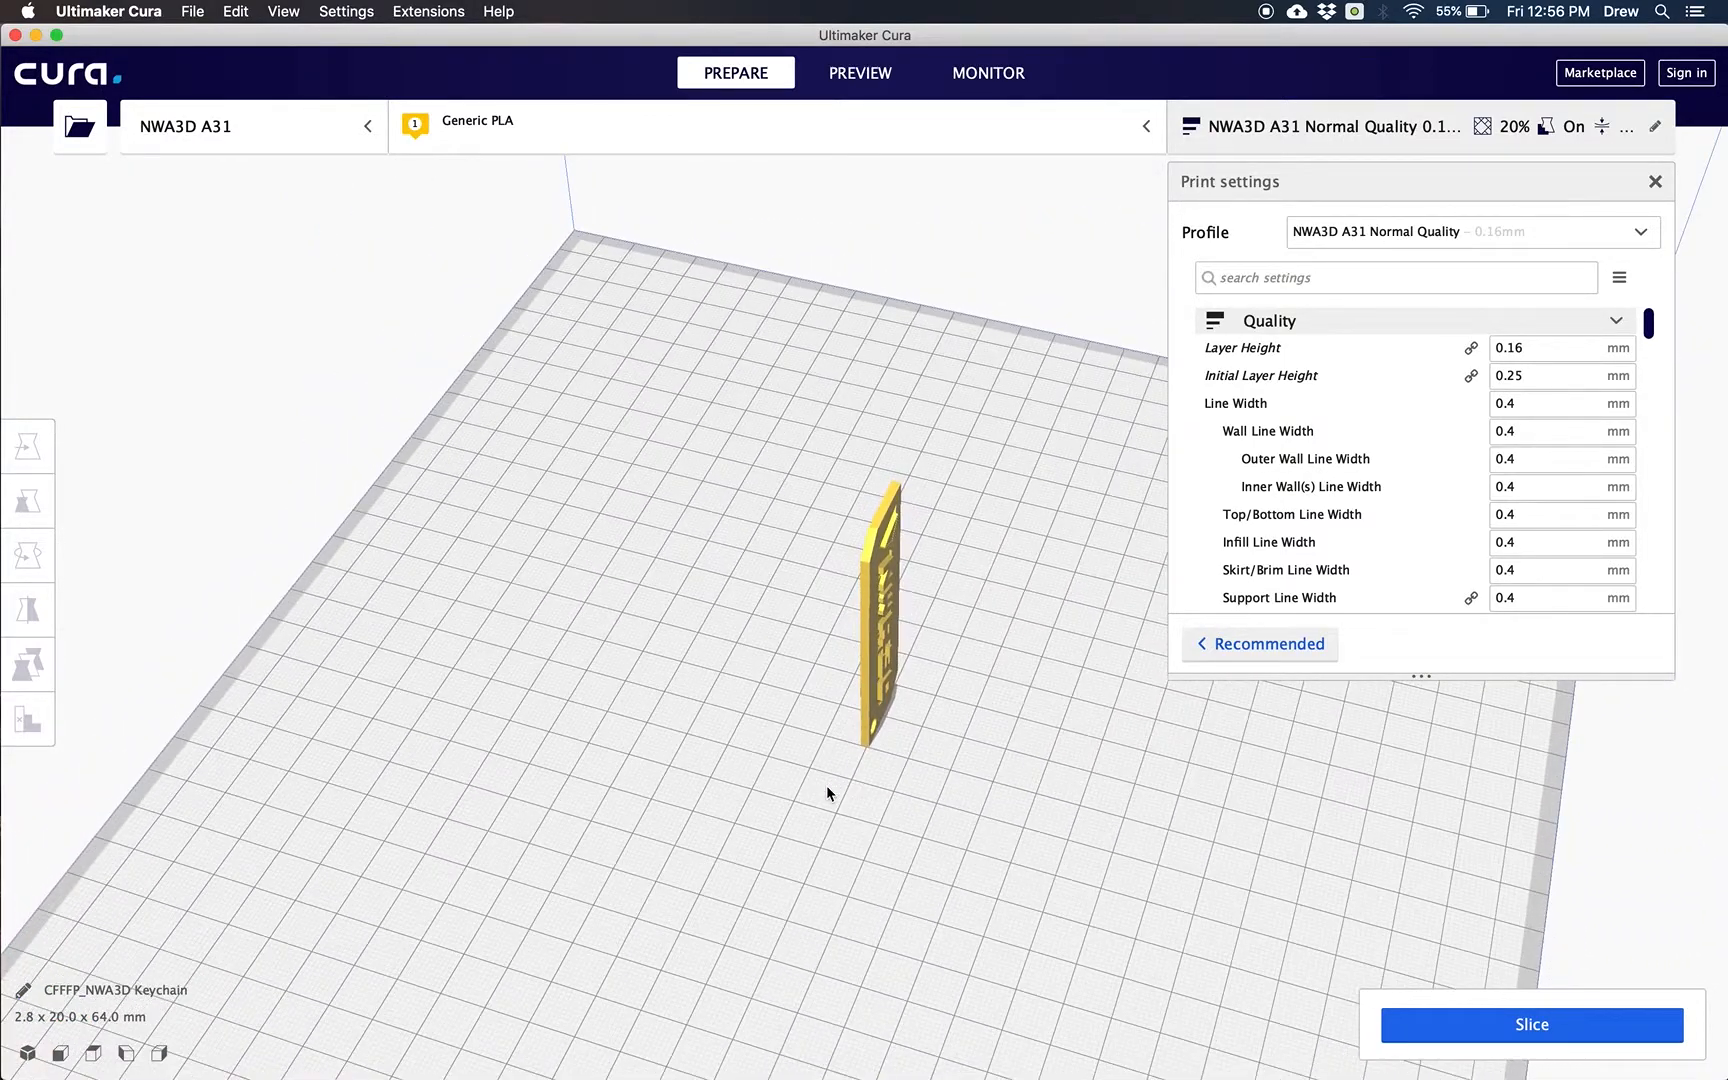
click(876, 617)
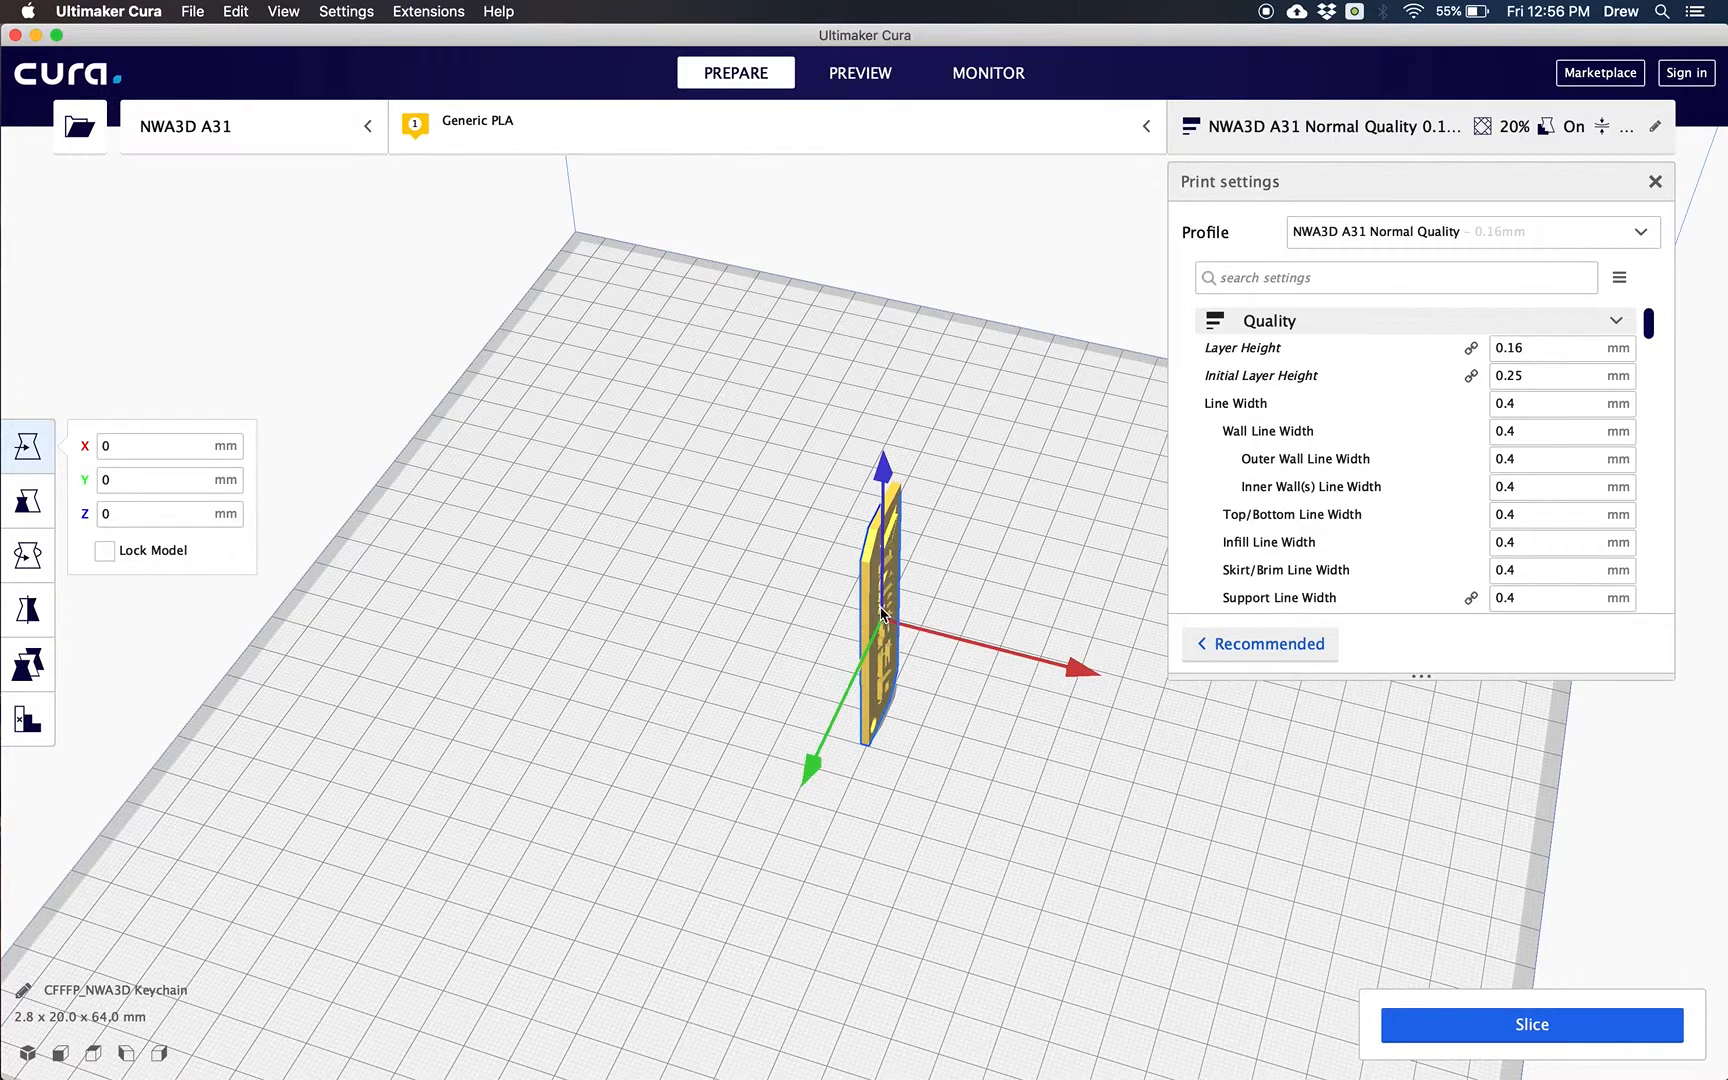
click(1082, 679)
click(897, 652)
click(142, 450)
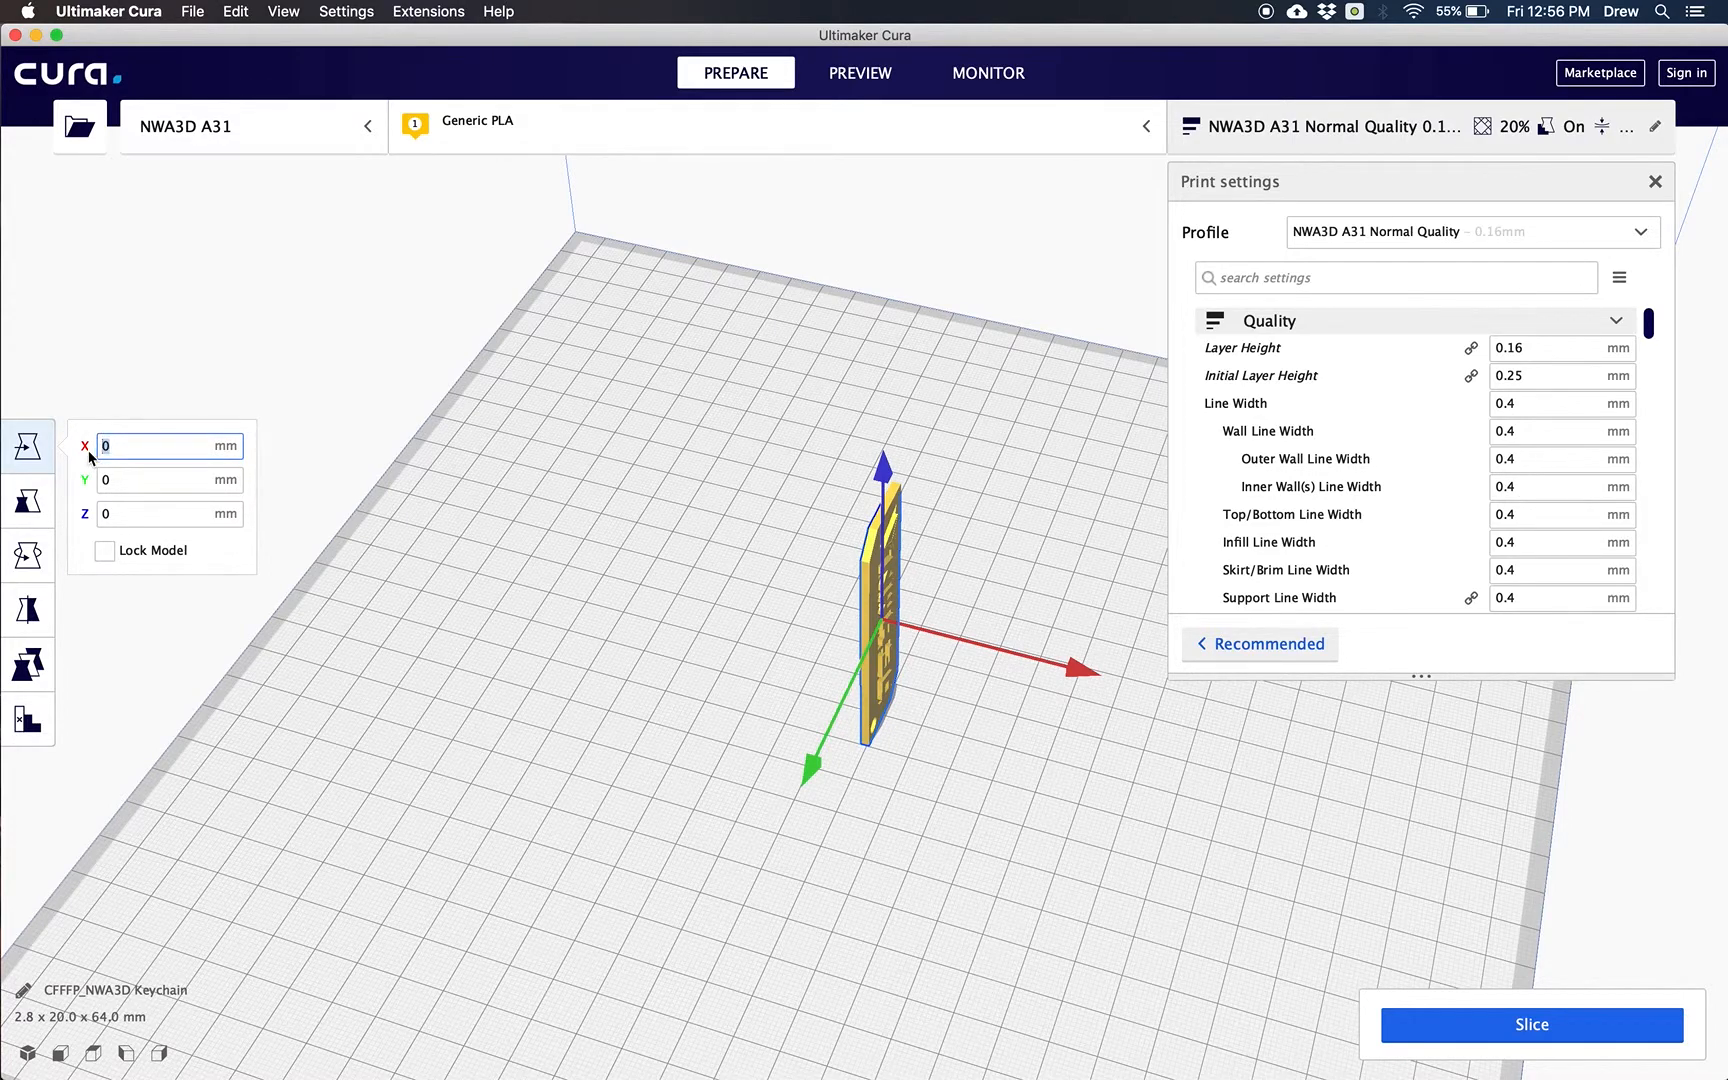
key(super+a)
text(50)
key(Return)
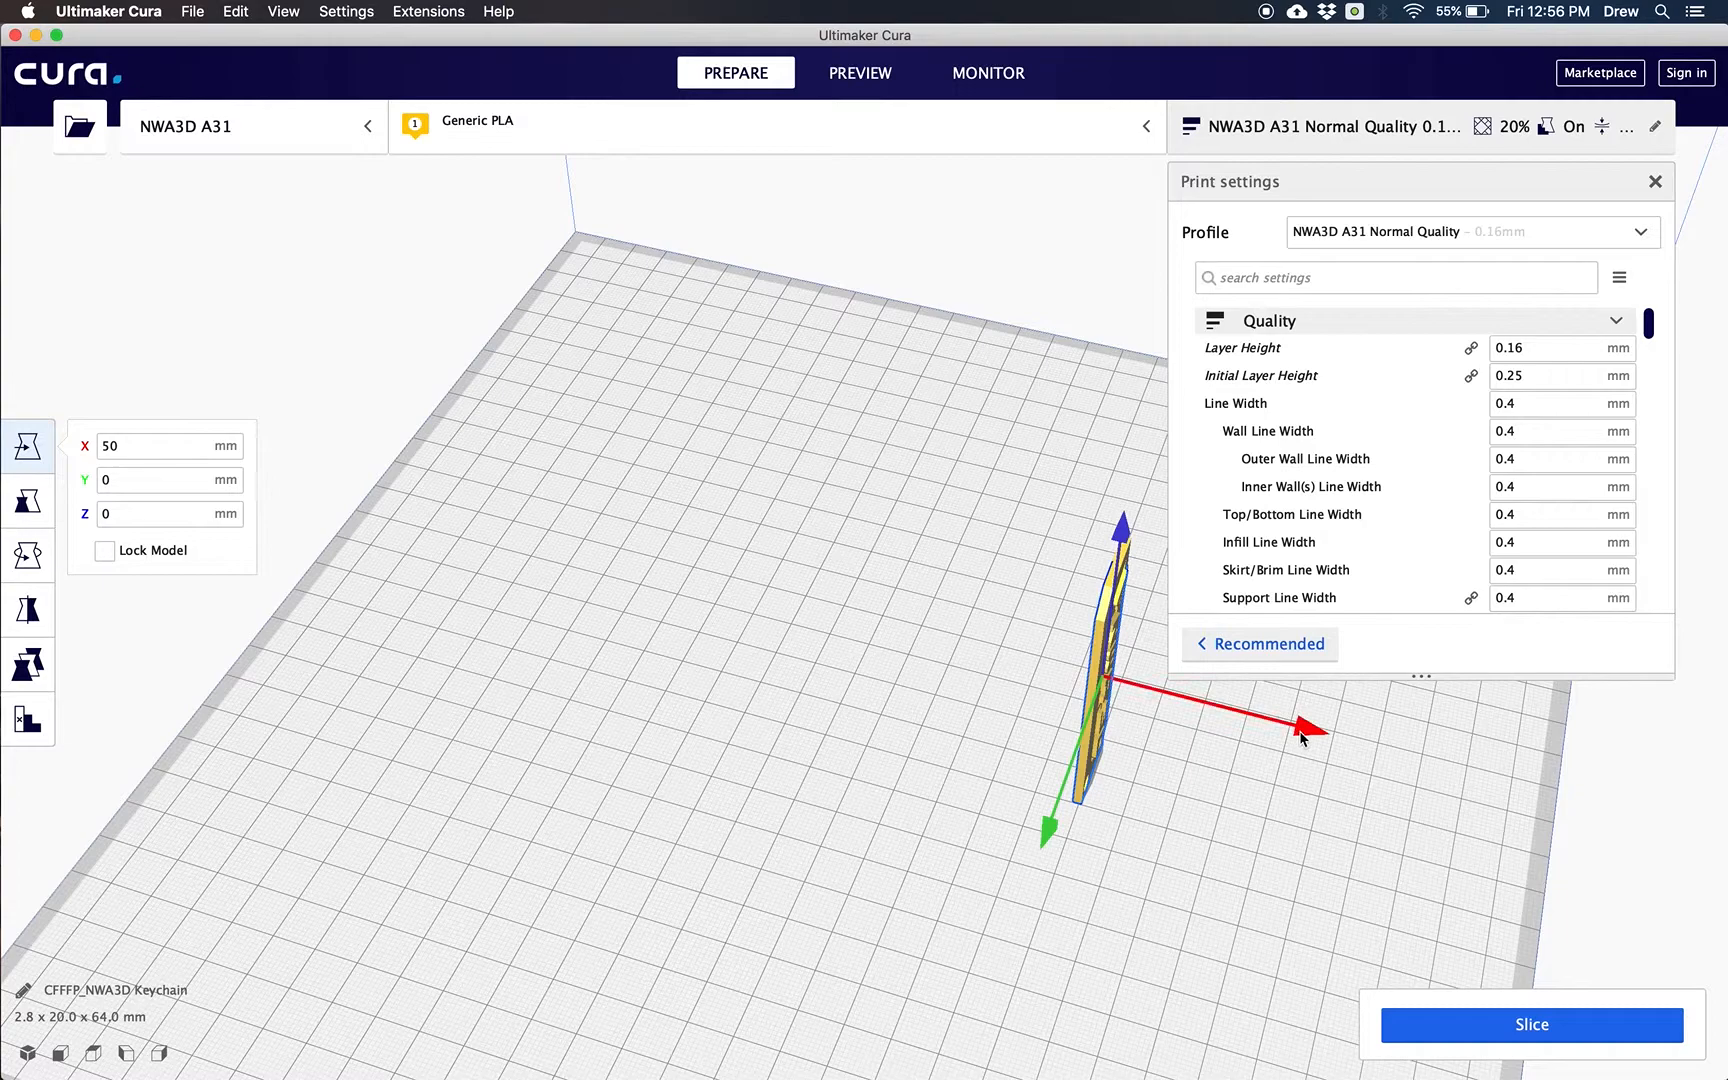
Move the keychain along the X axis back near the plate's center, to about X 4.3 mm
drag(1313, 738, 1355, 778)
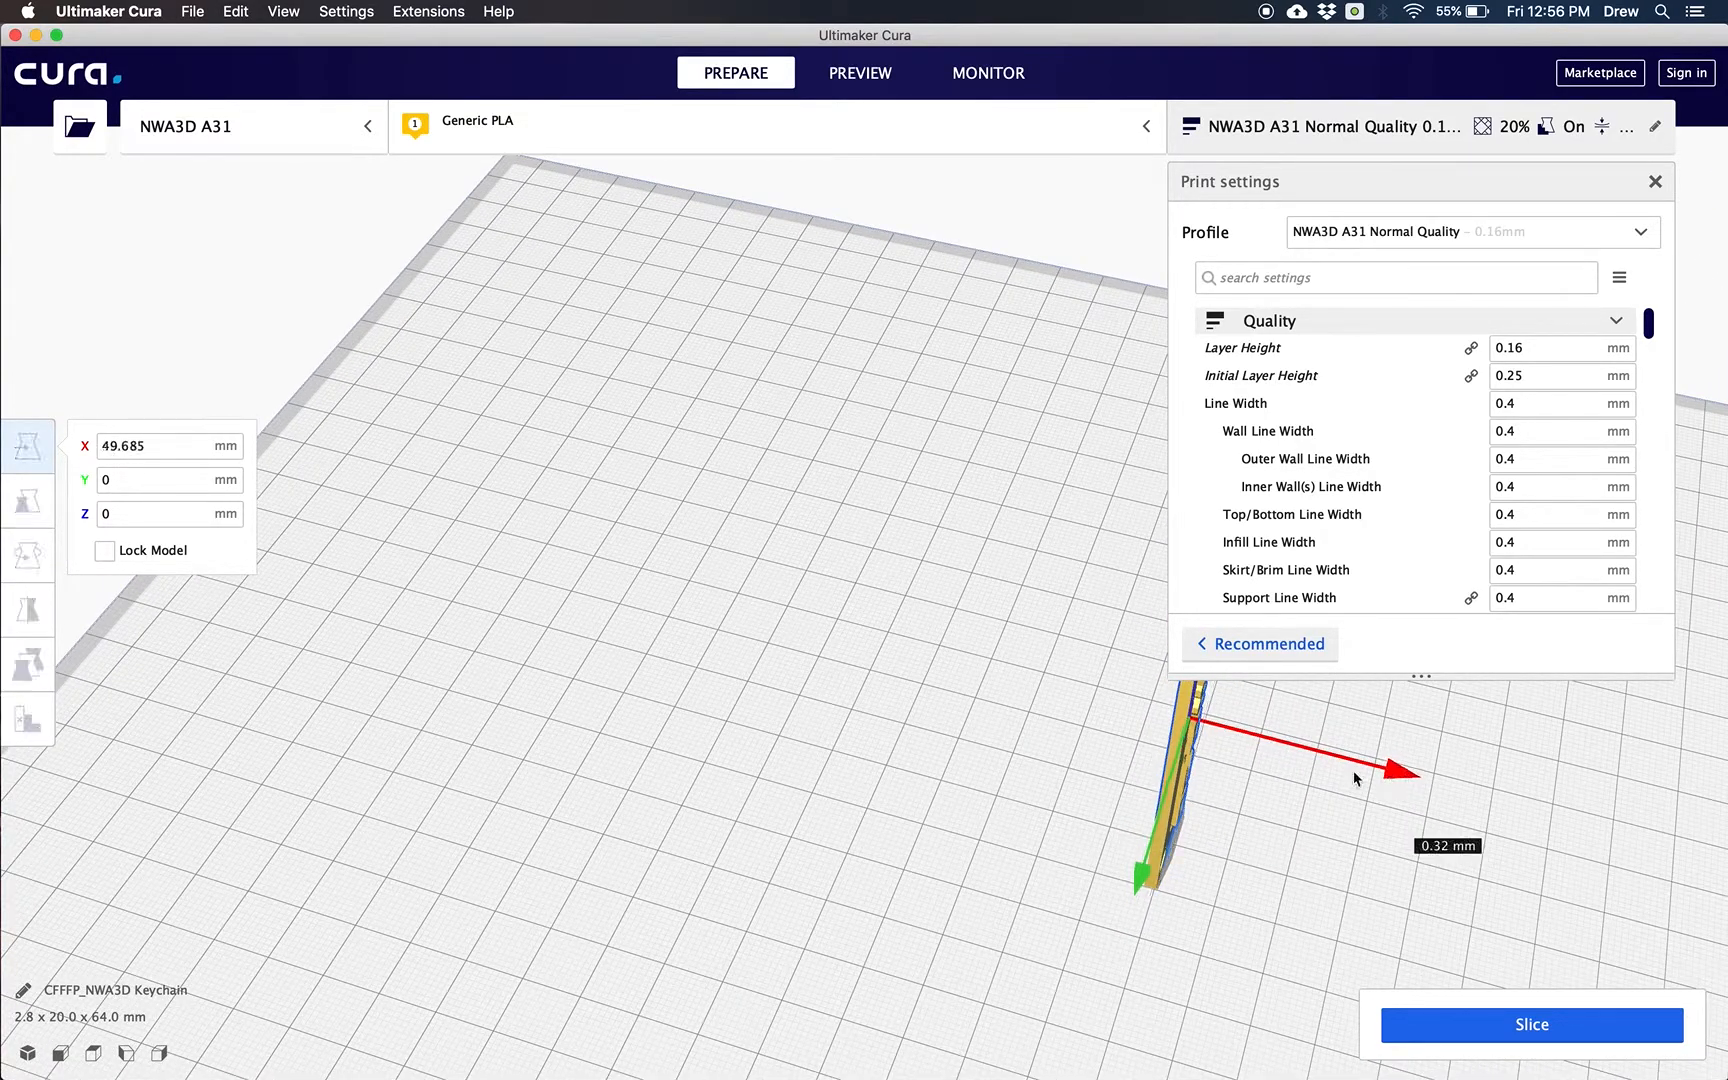
drag(1227, 755, 850, 734)
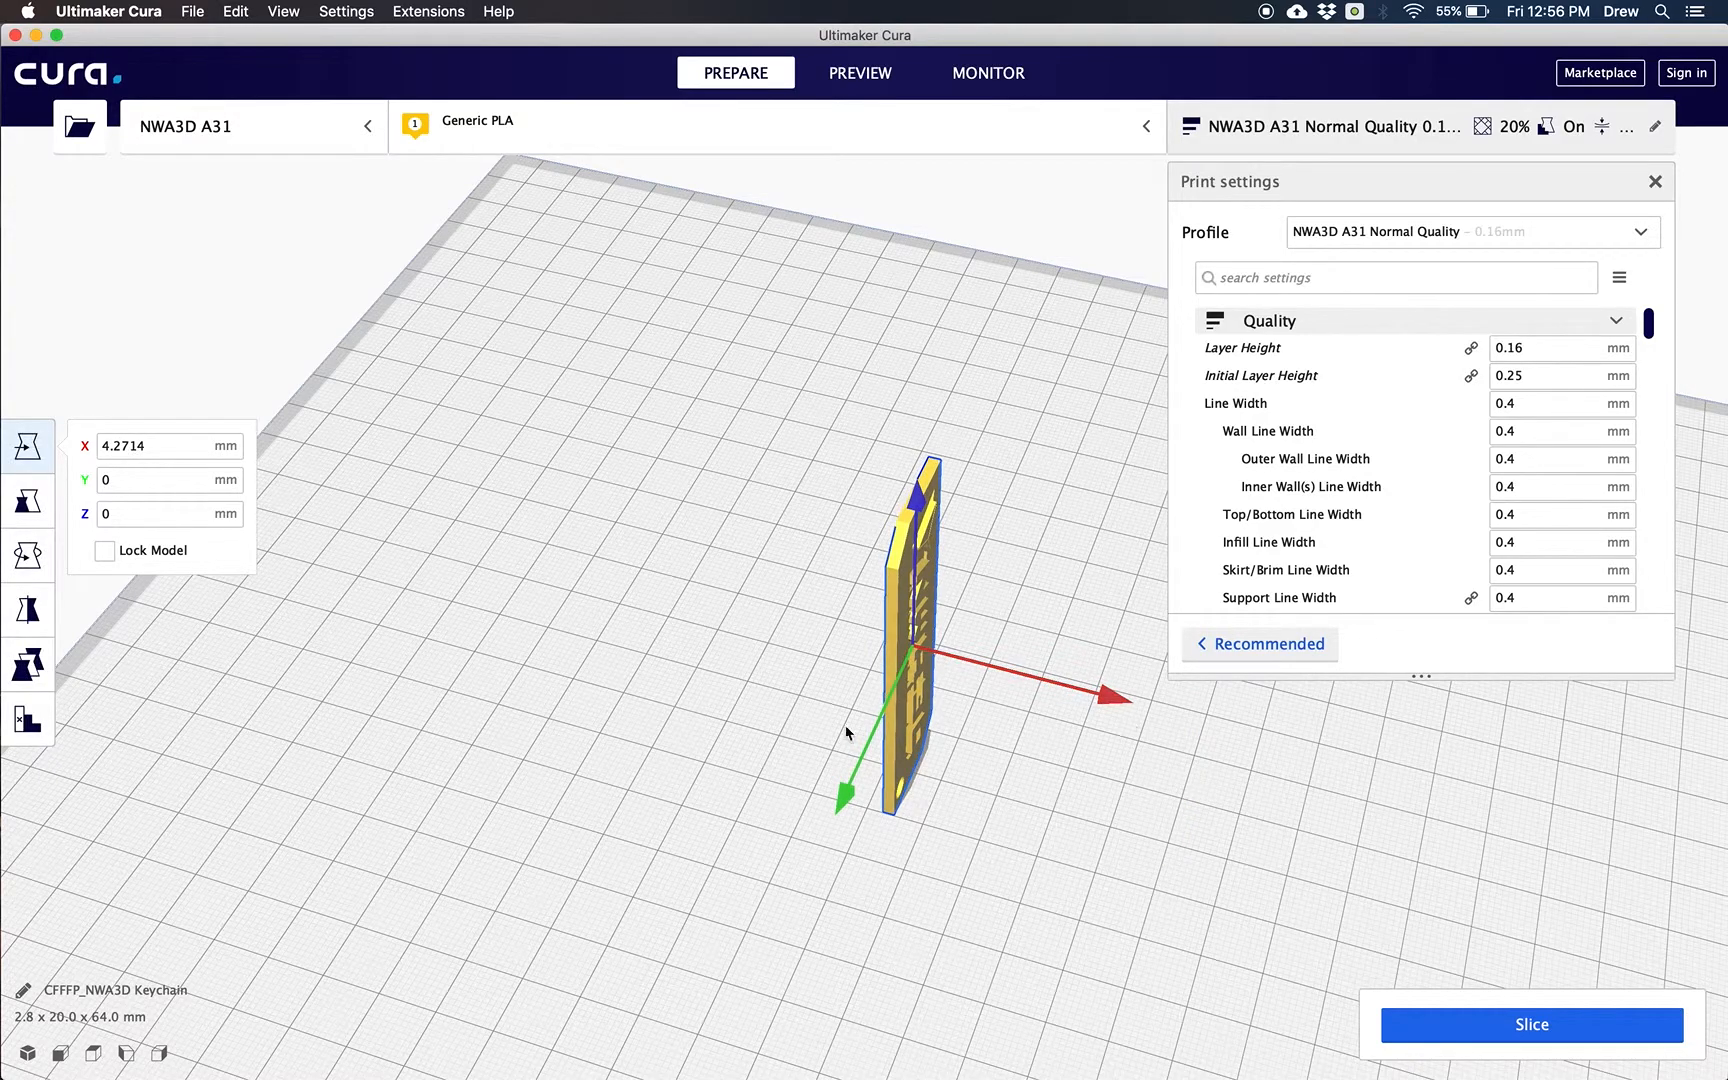
Scale the keychain uniformly to 50%, and then enlarge it to 150%
click(27, 500)
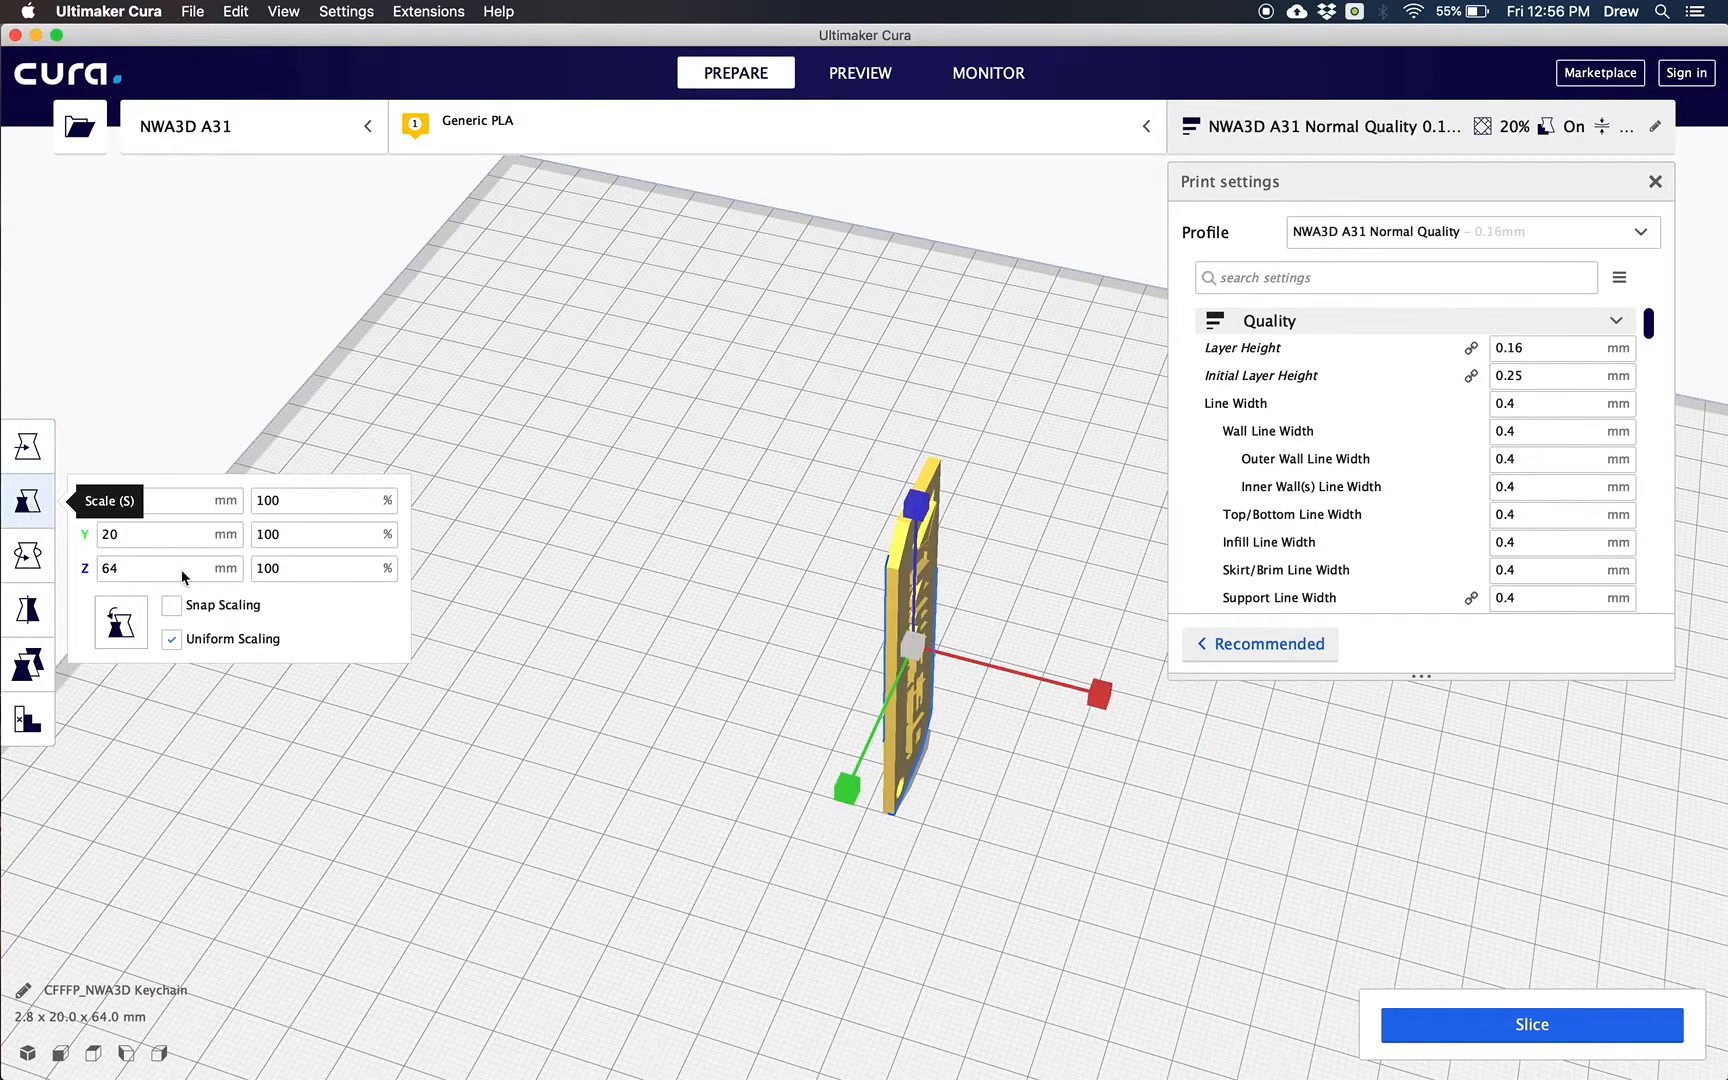
double_click(290, 503)
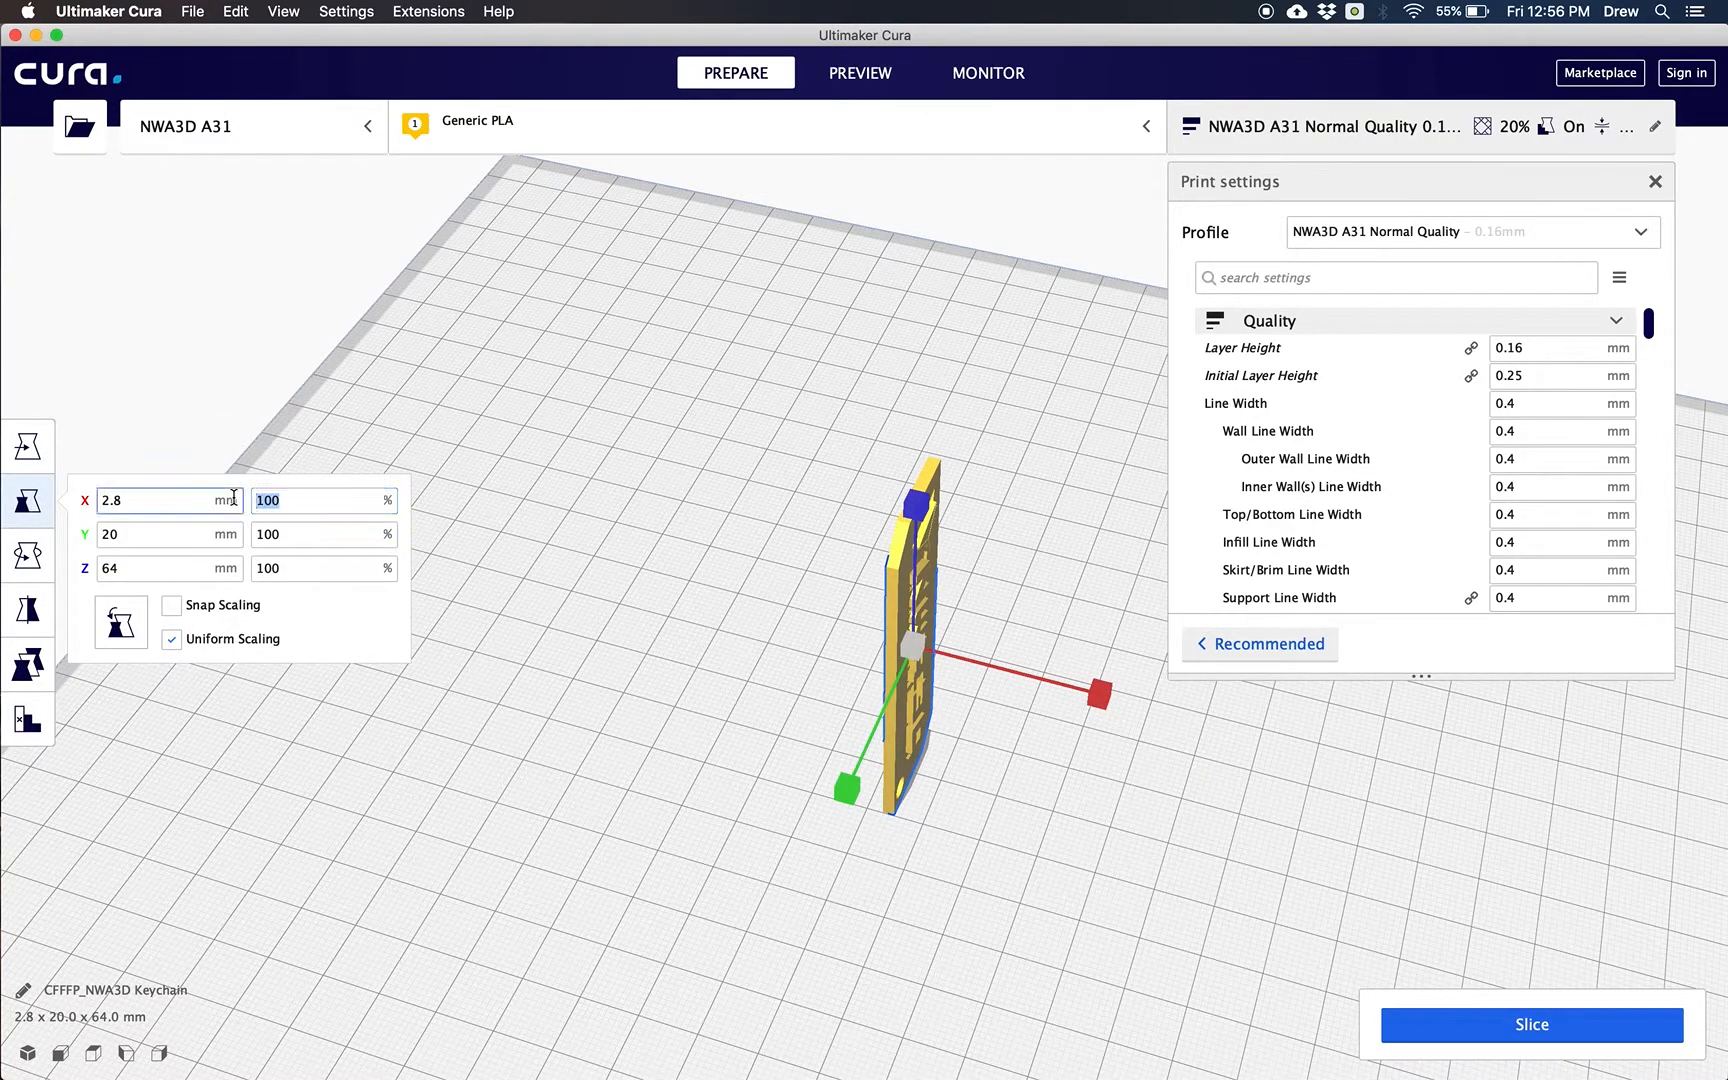
text(50)
key(Return)
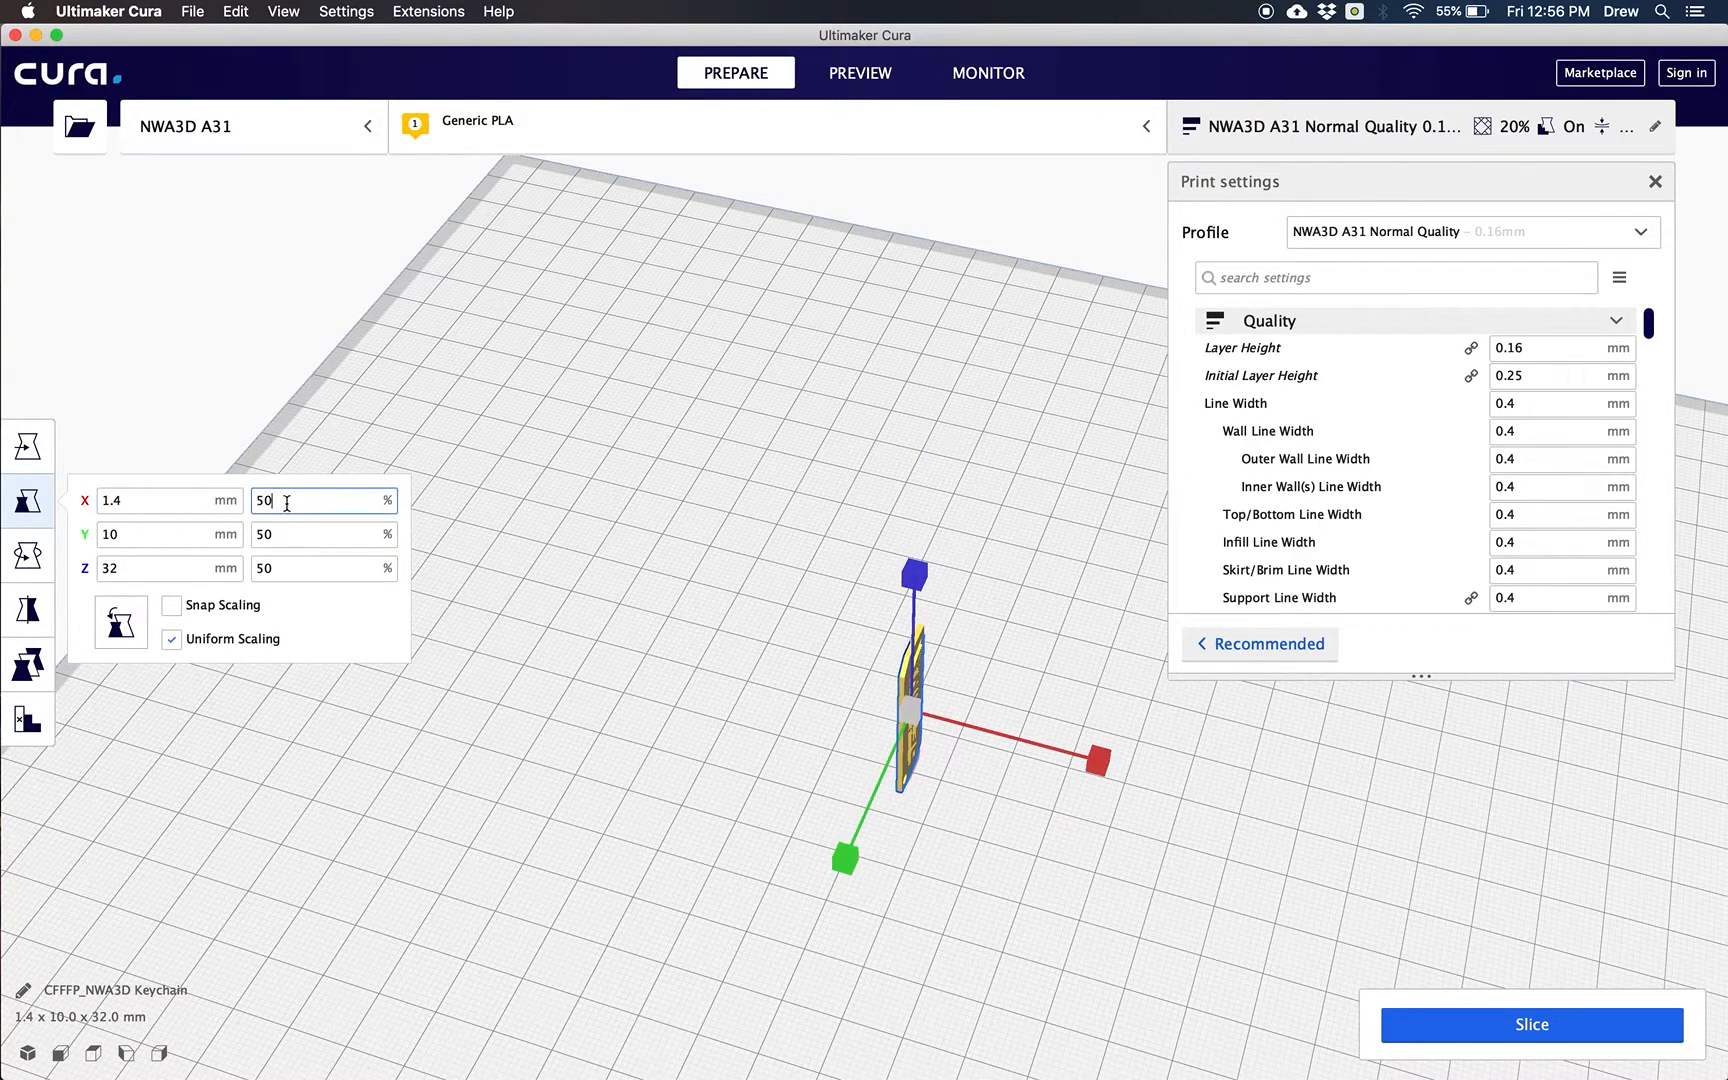
text(150)
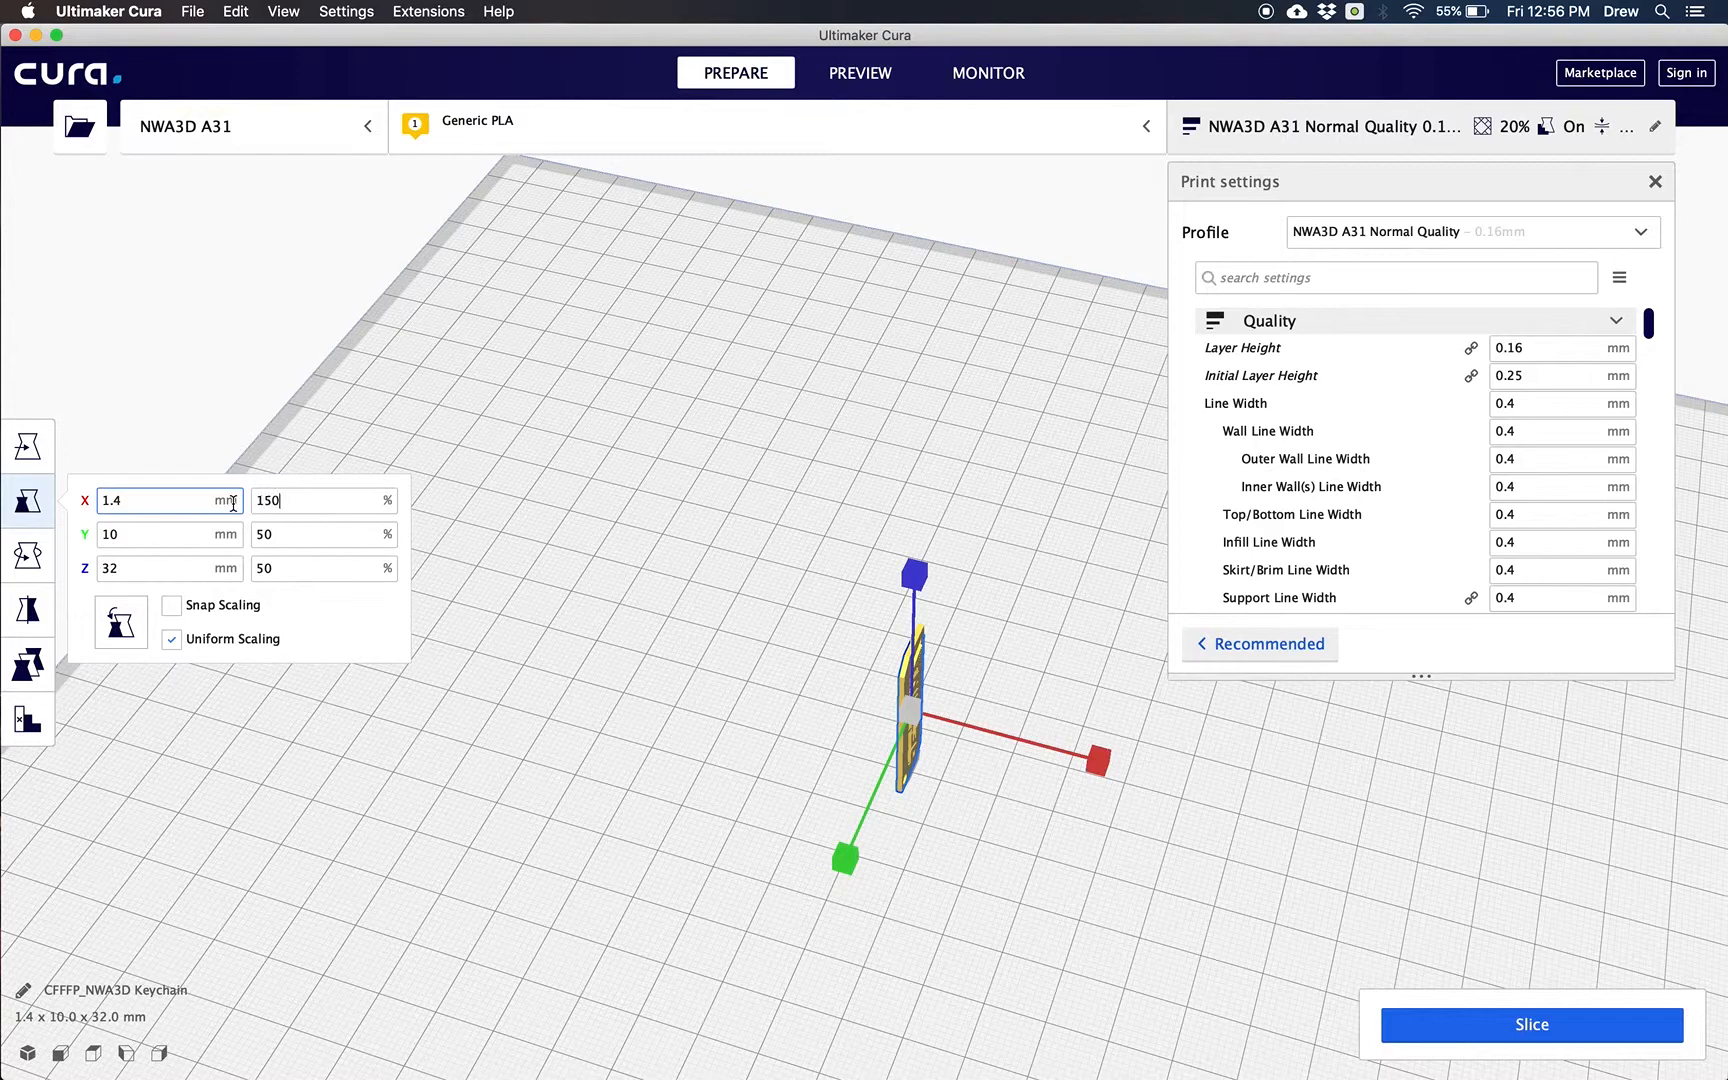
key(Return)
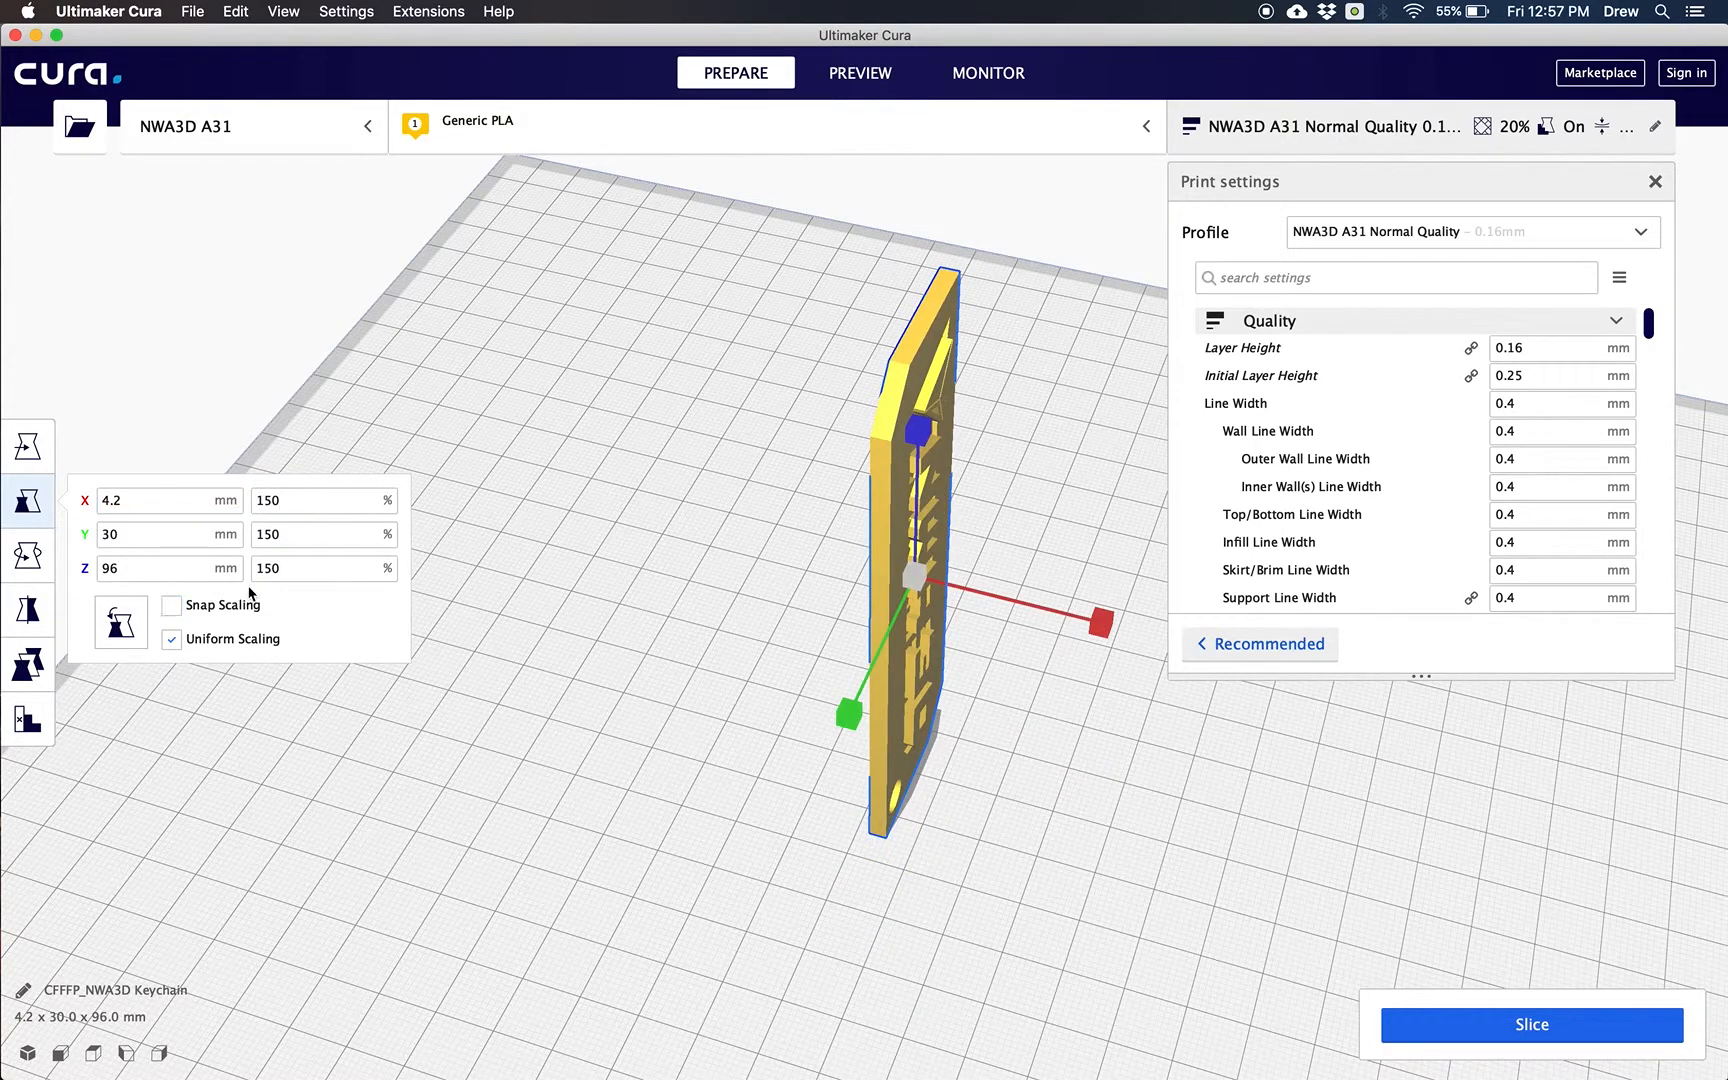
Set the keychain's uniform scale back to 100%
drag(289, 500, 238, 500)
text(100)
key(Return)
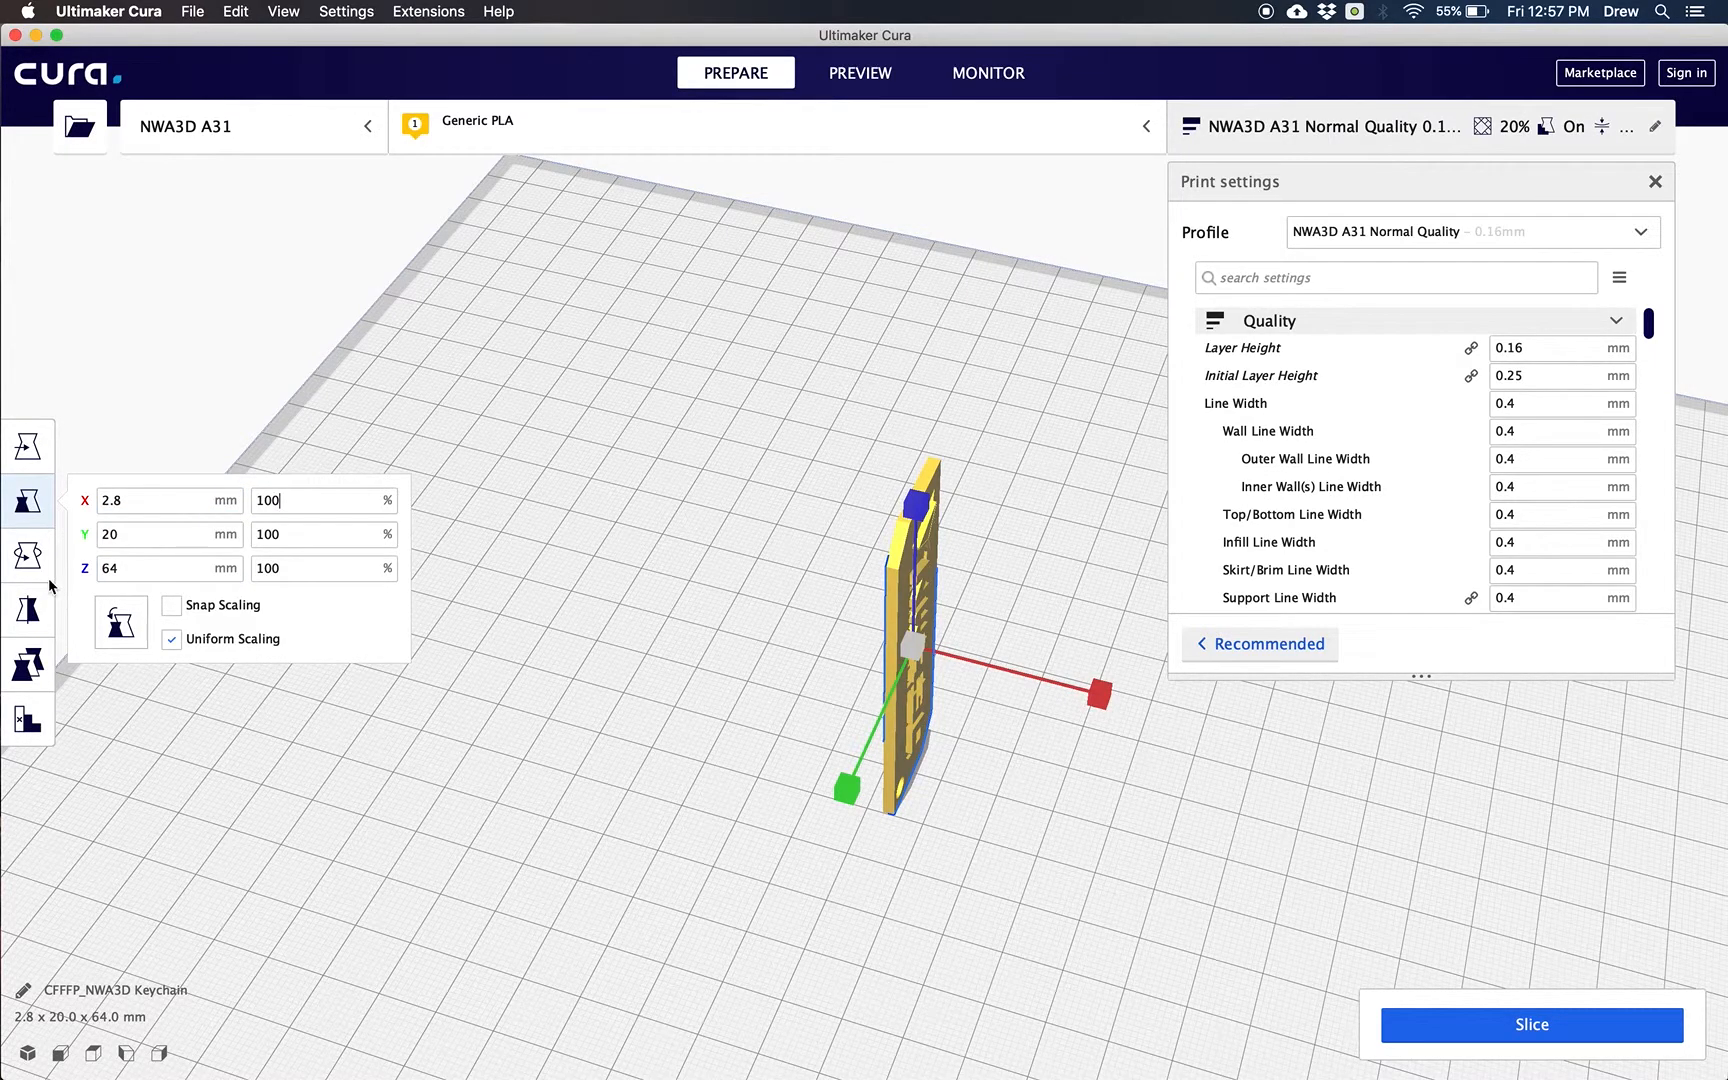
Rotate the keychain 90° about the Y axis so it lies flat with its lettering facing up, and deselect it
click(28, 555)
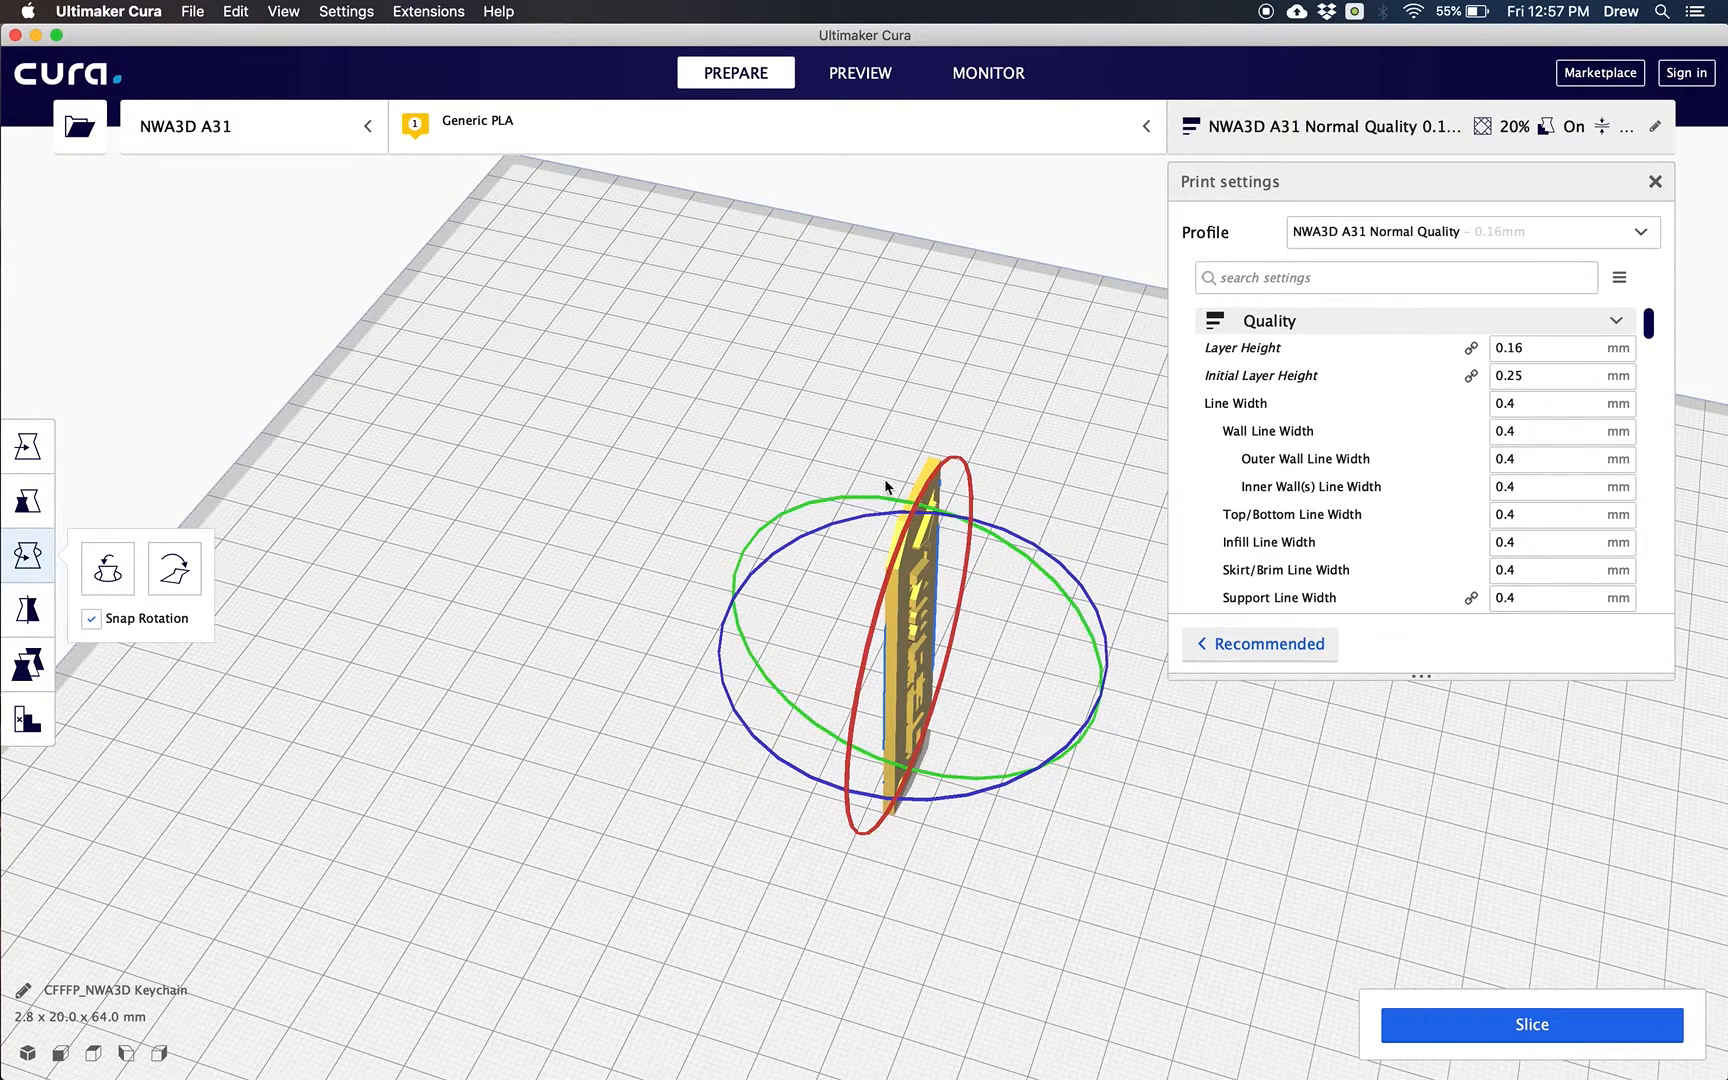
right_drag(659, 845, 721, 774)
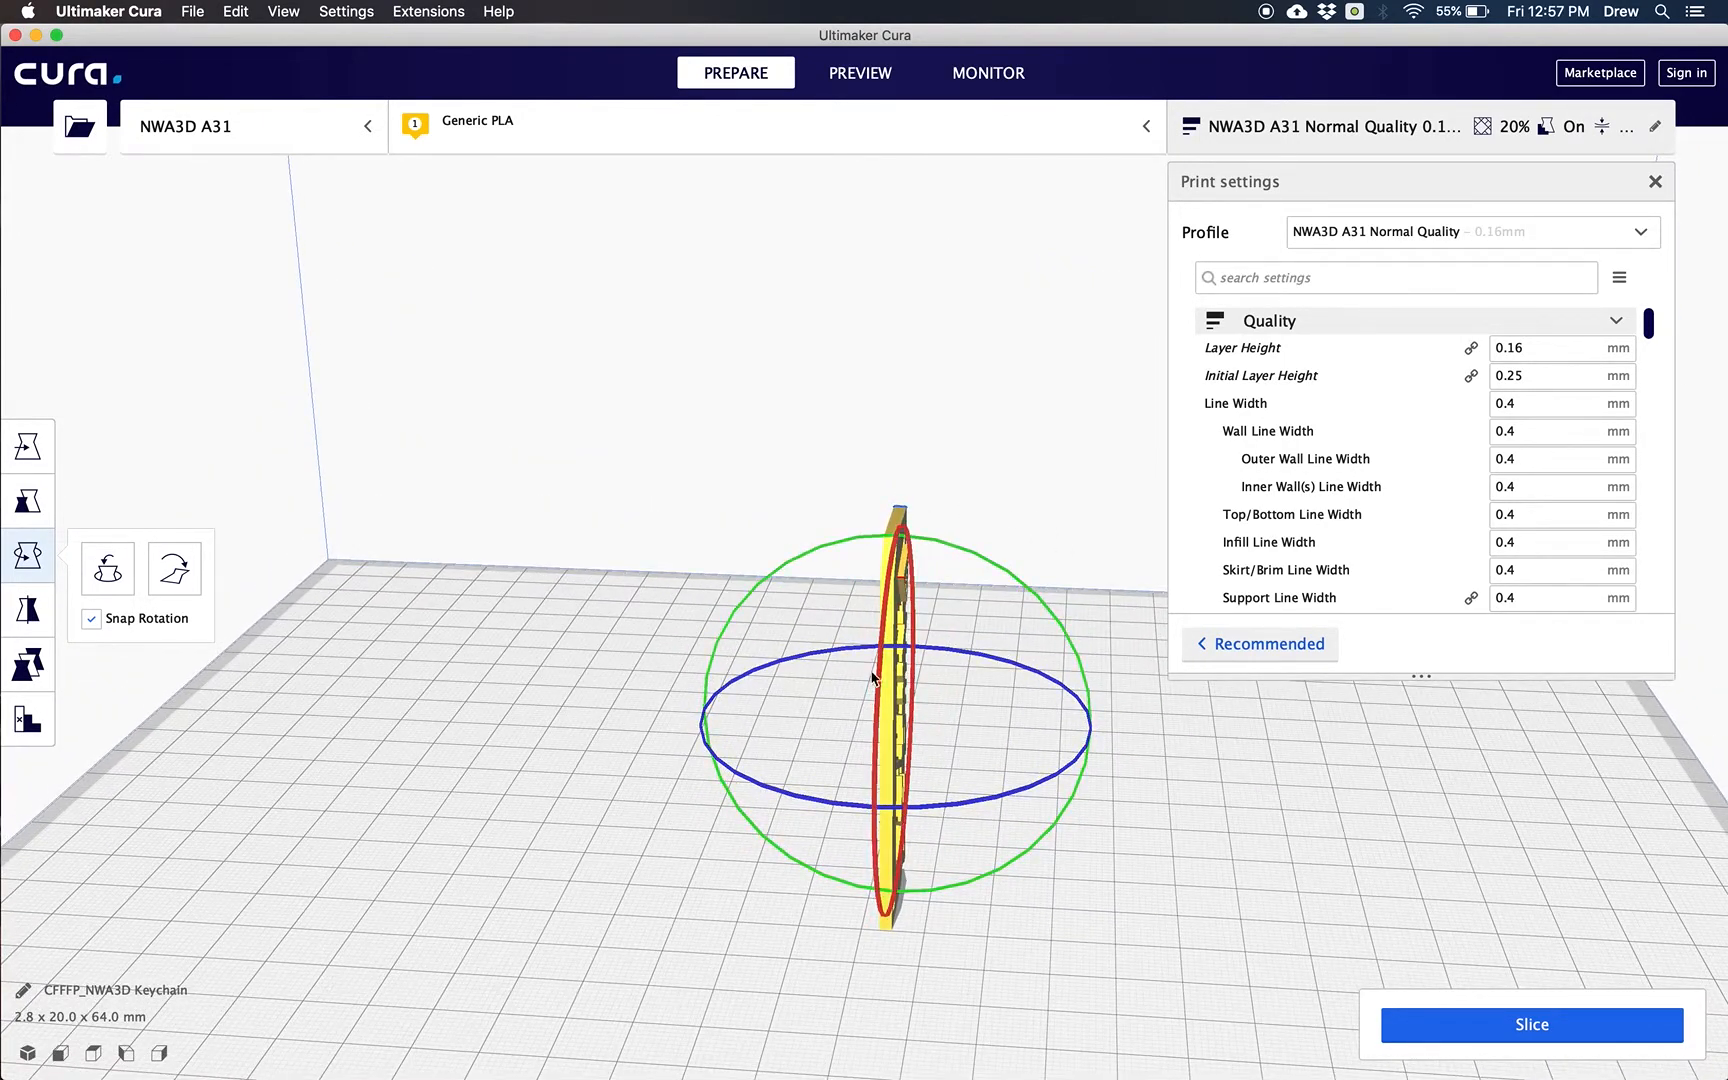
drag(782, 792, 742, 792)
mouse_move(727, 920)
right_down()
mouse_move(482, 905)
mouse_move(640, 918)
mouse_move(715, 900)
right_up()
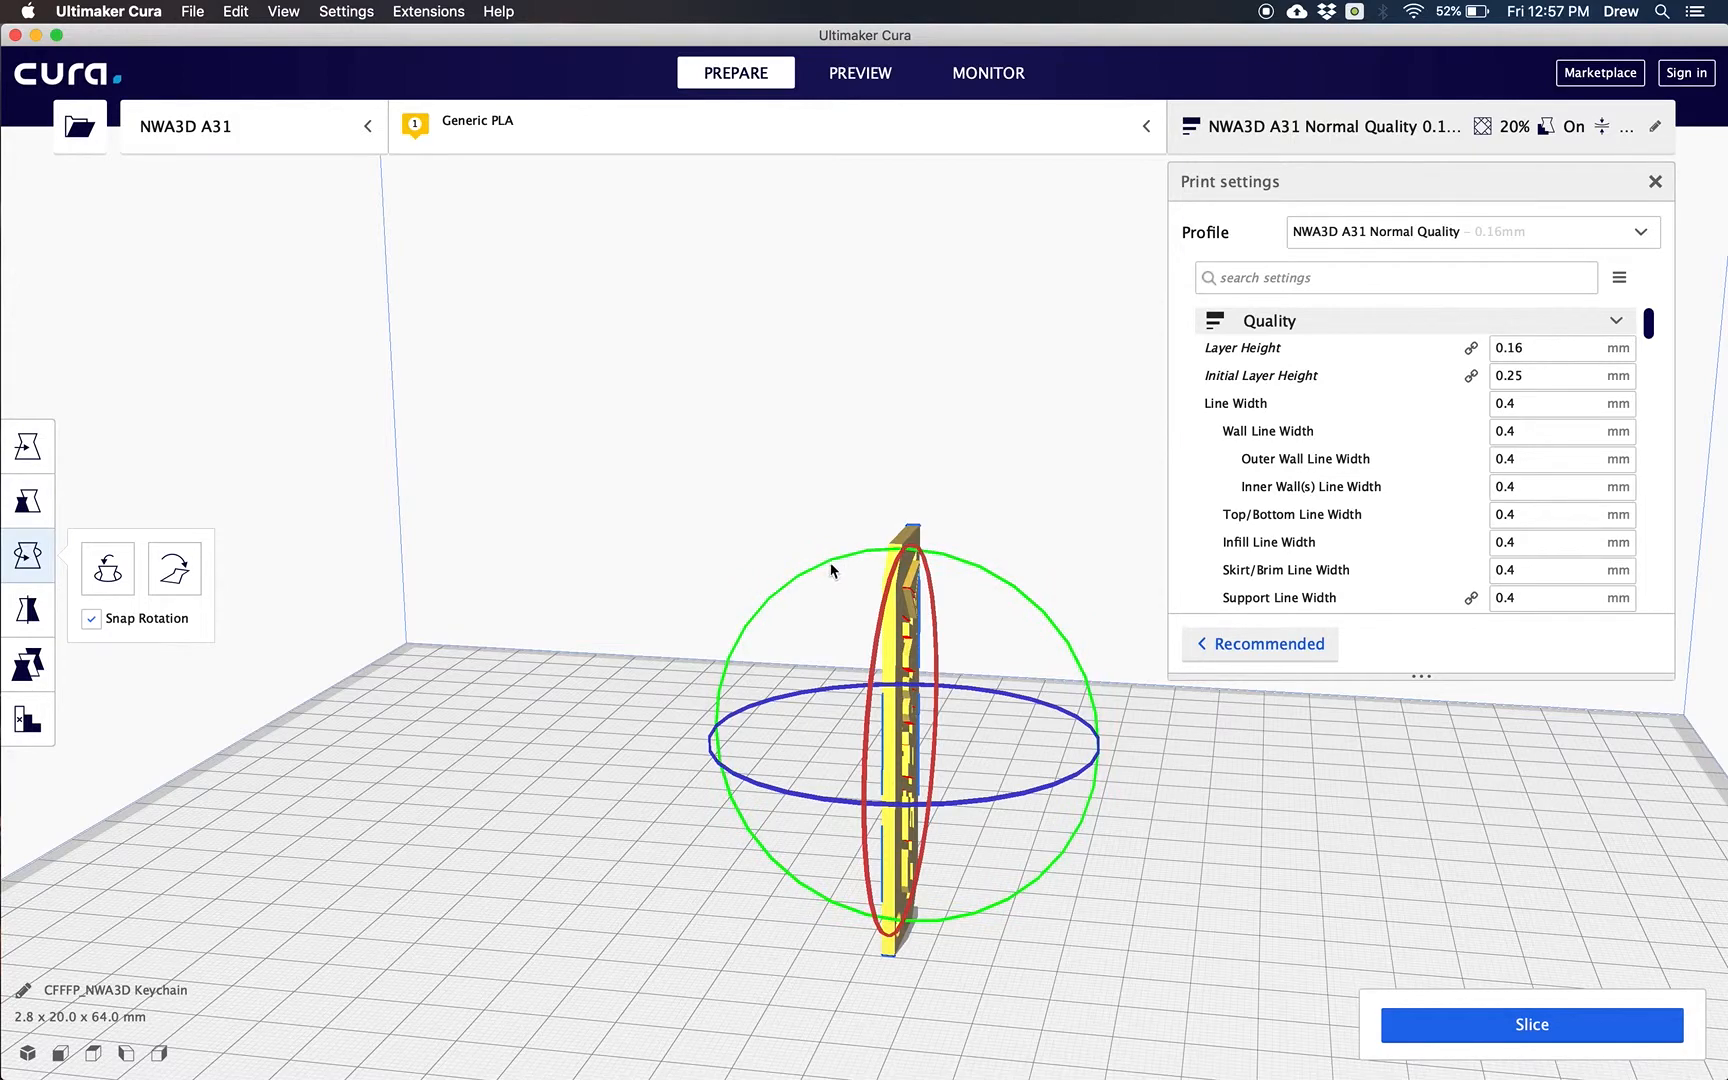
drag(711, 650, 737, 917)
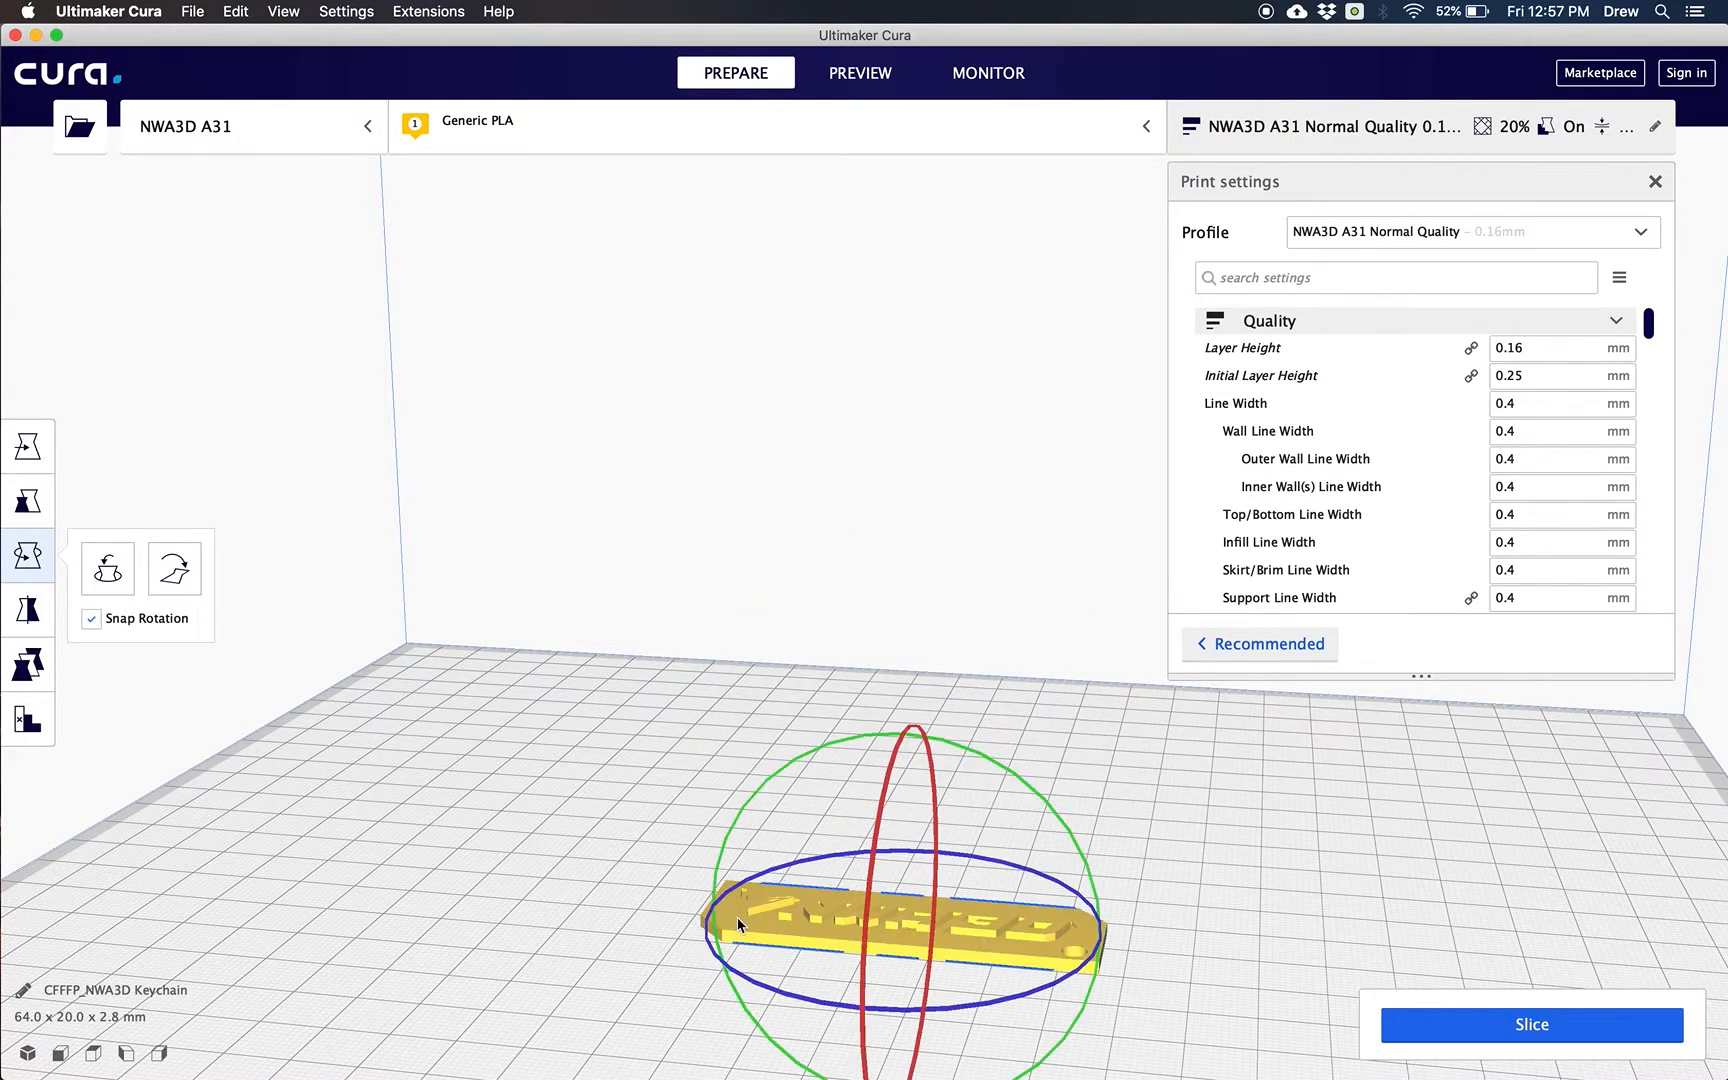
click(637, 824)
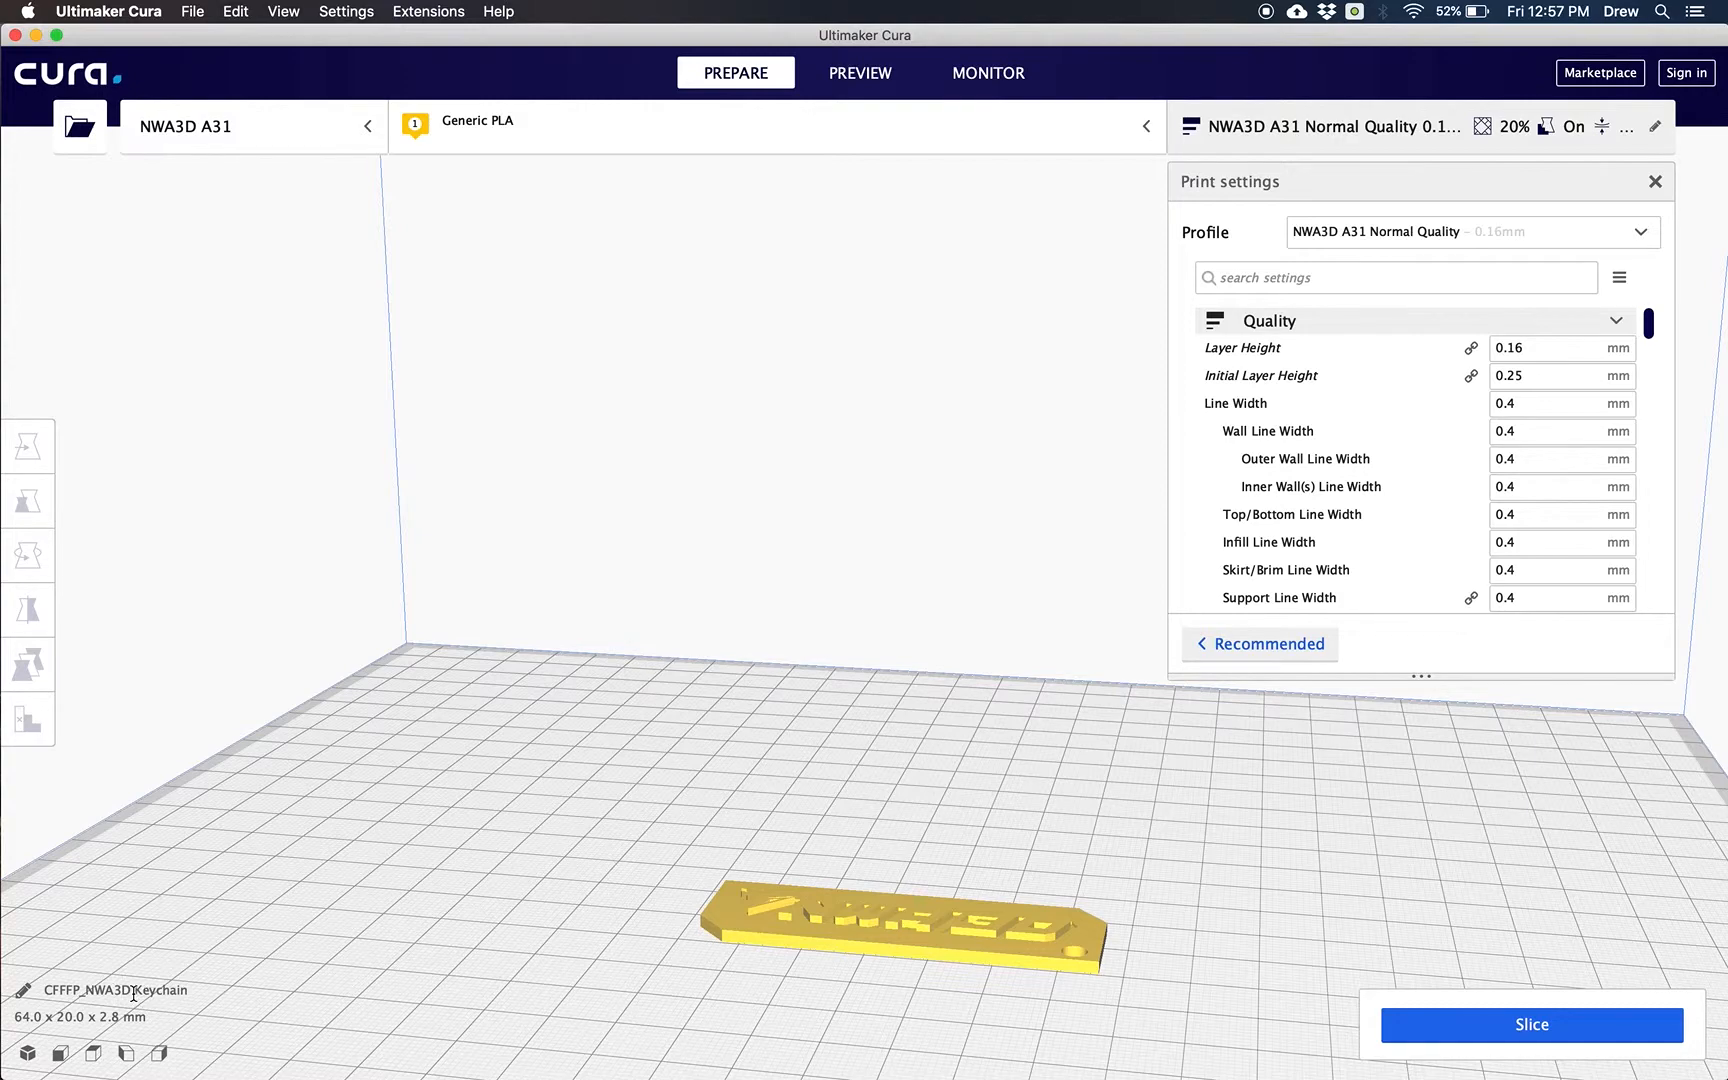
Shorten the print job name to Keychain and slice the model
drag(136, 994, 30, 995)
key(BackSpace)
click(1466, 1033)
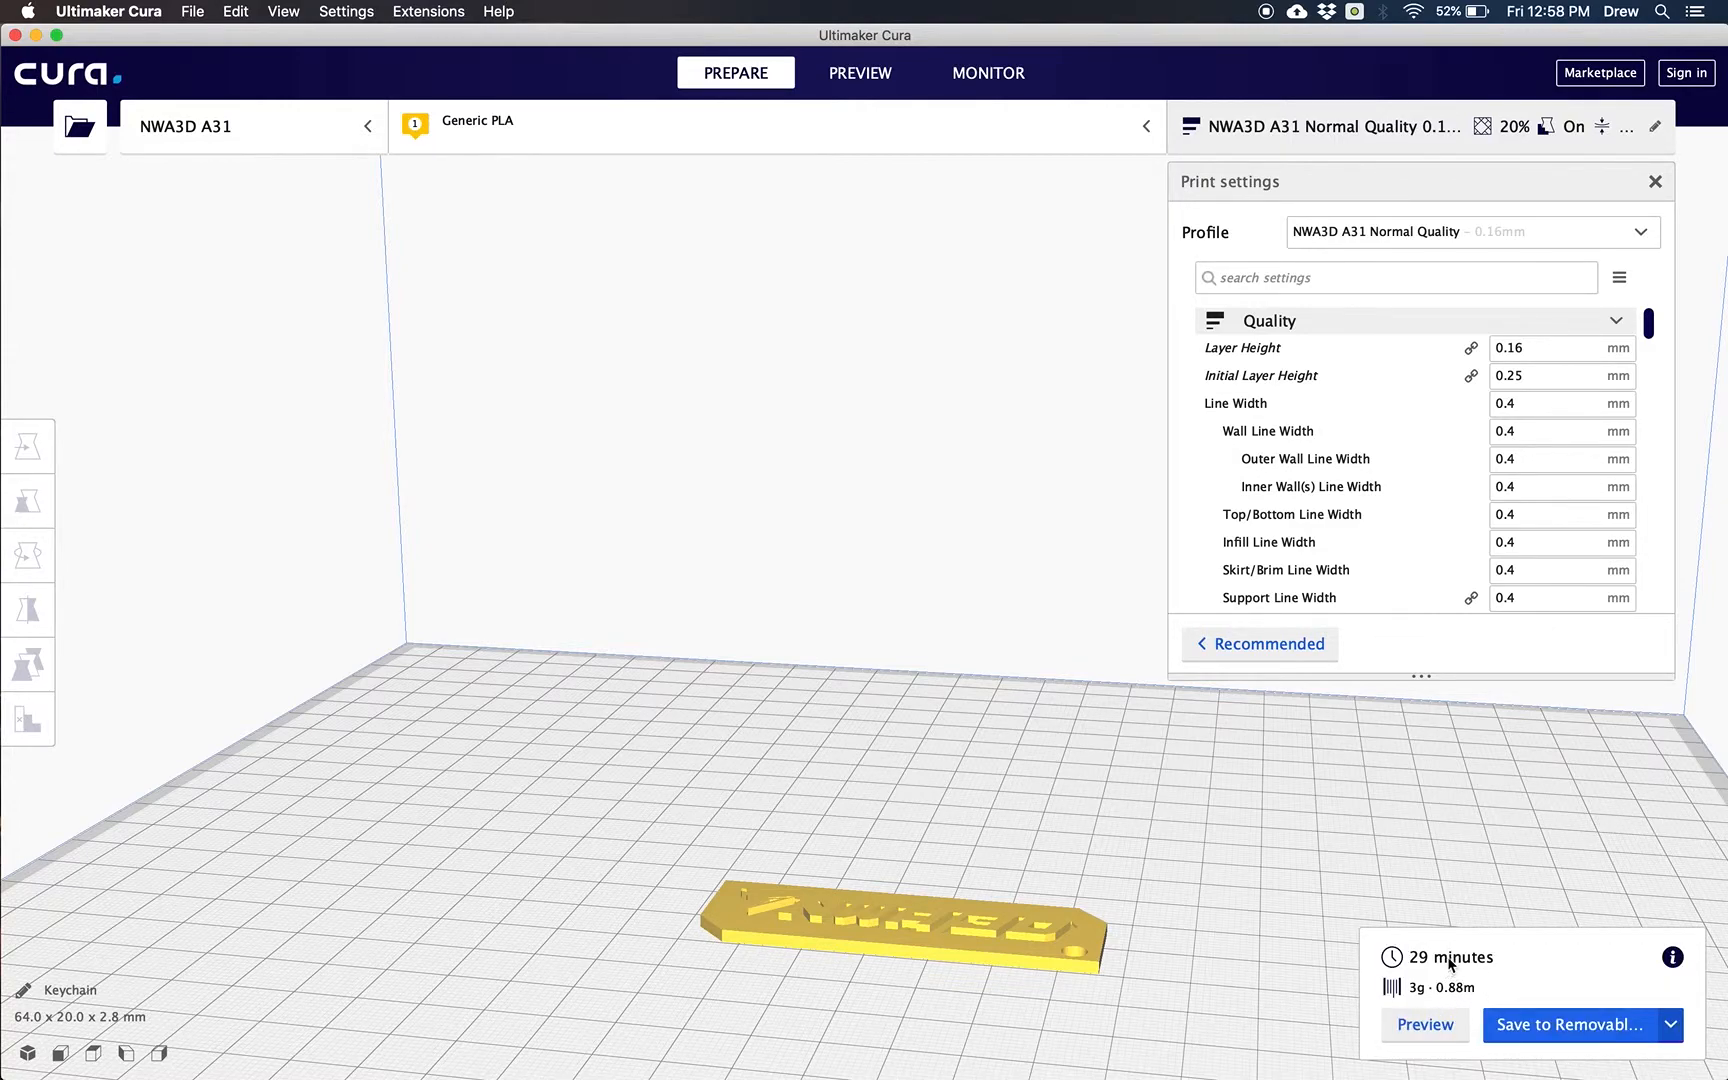
Open the layer preview of the sliced keychain and inspect it at layers 7 and 13
click(1423, 1025)
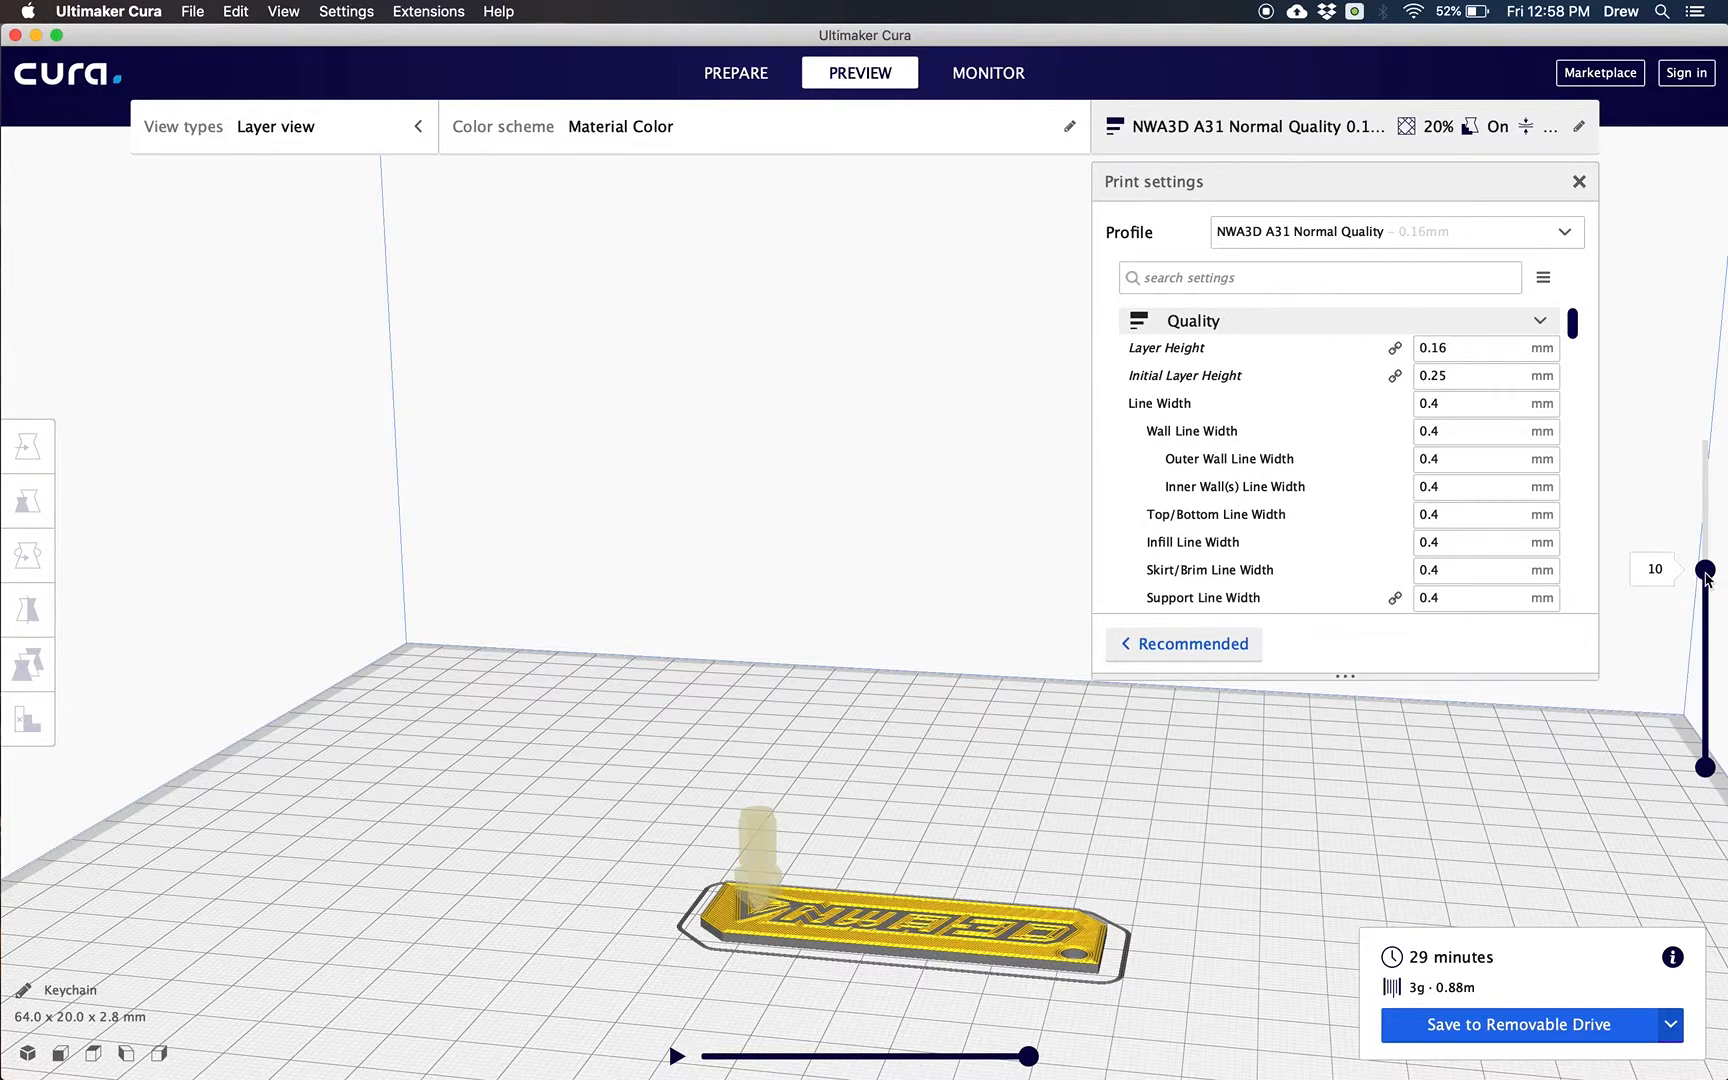
drag(1705, 569, 1708, 625)
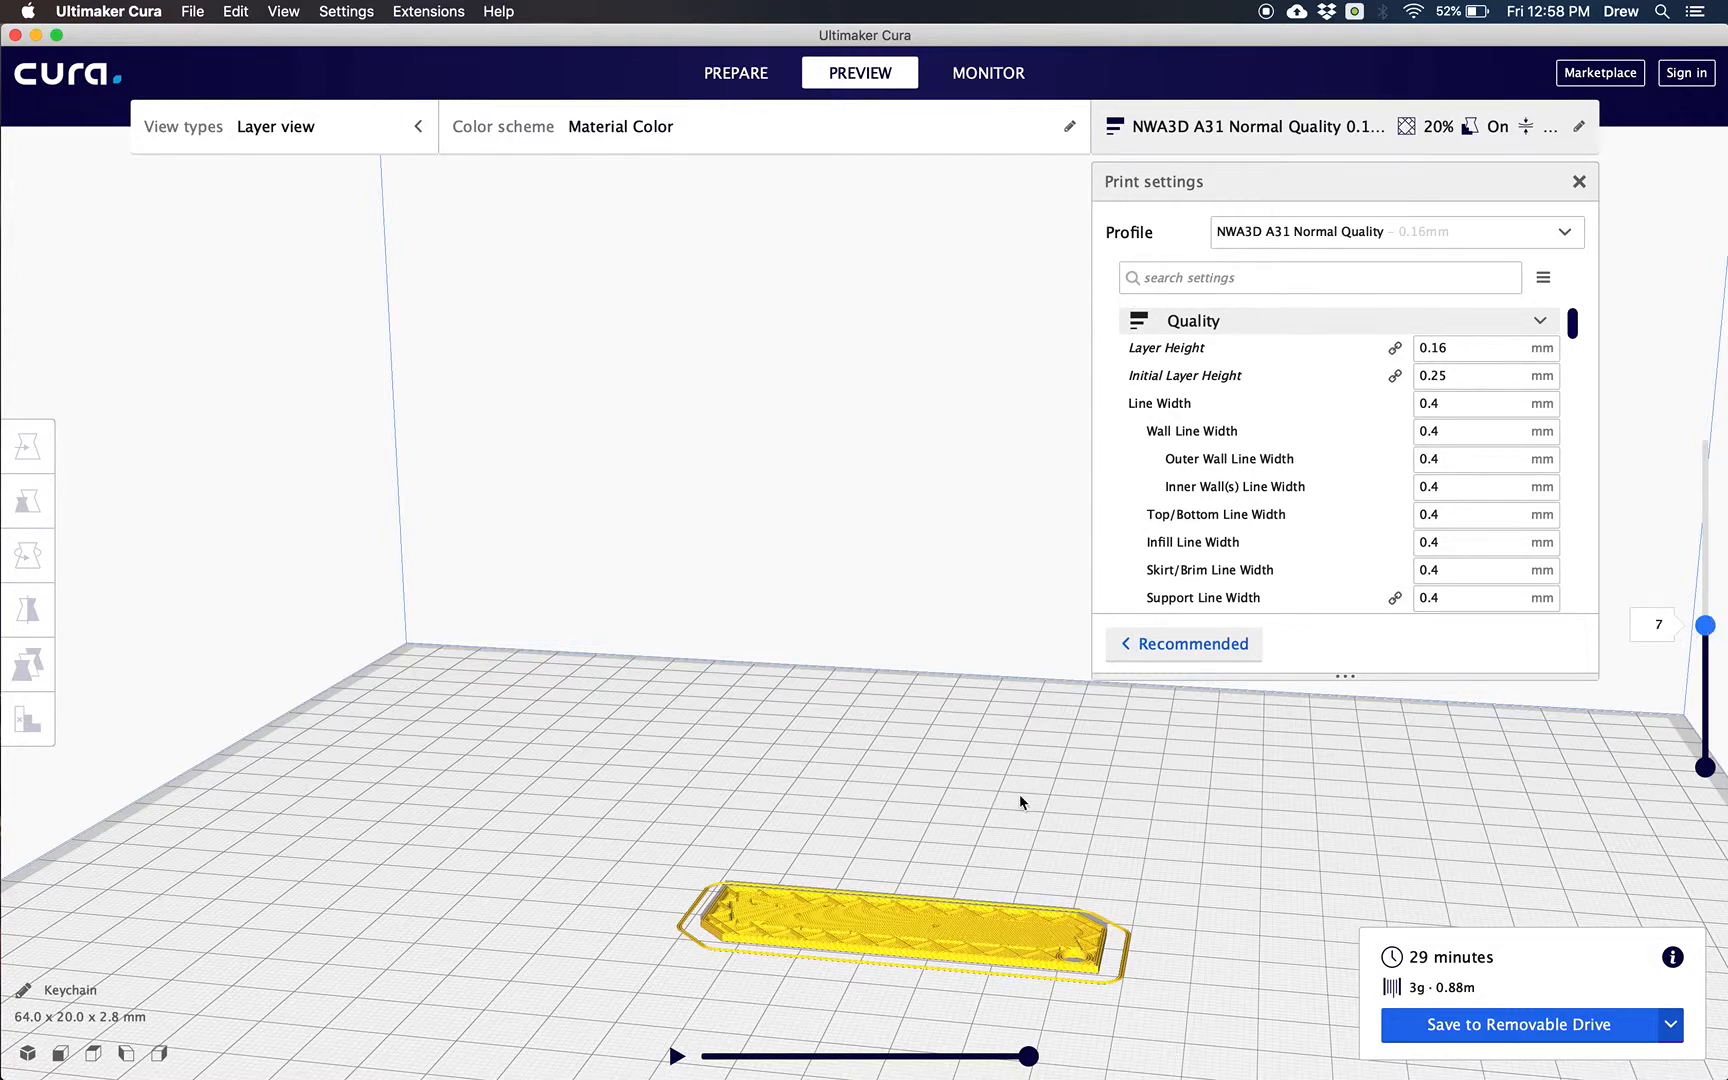
right_drag(1015, 846, 1026, 895)
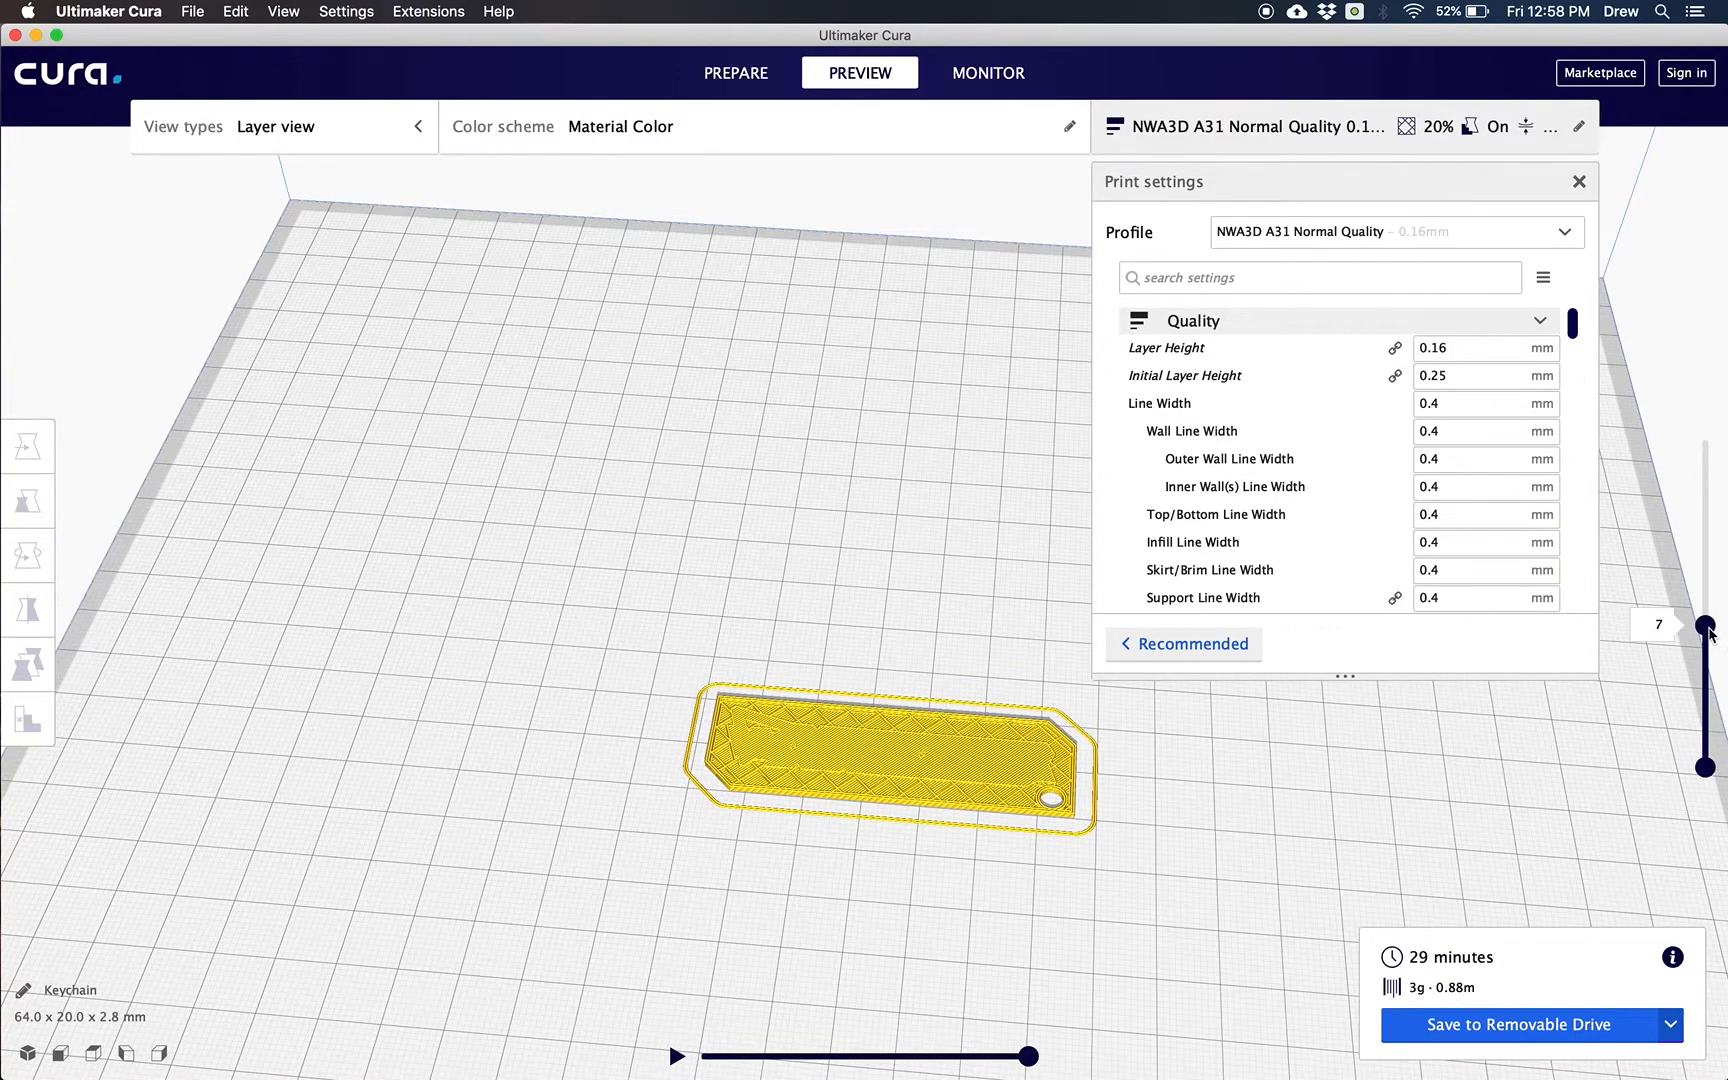
drag(1708, 632, 1688, 520)
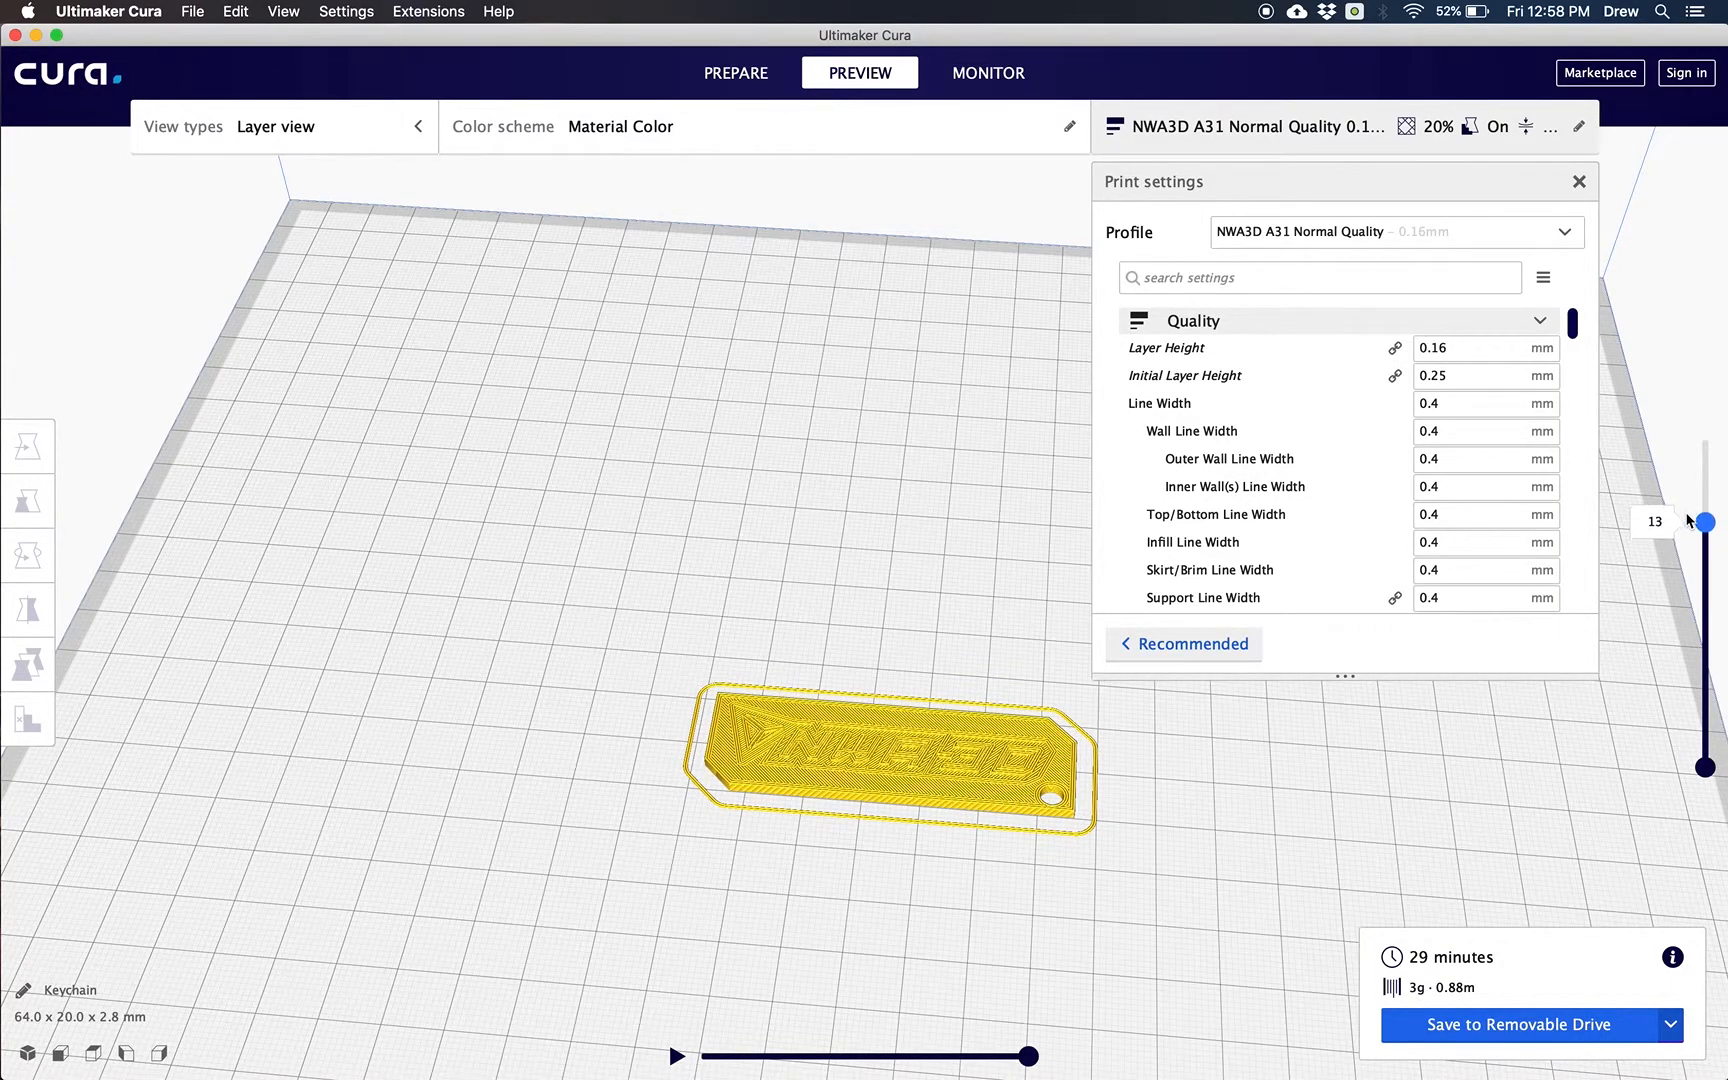
Play the toolpath simulation of layer 13, inspect layer 16 up close, and compare the layer preview with the solid model
click(677, 1056)
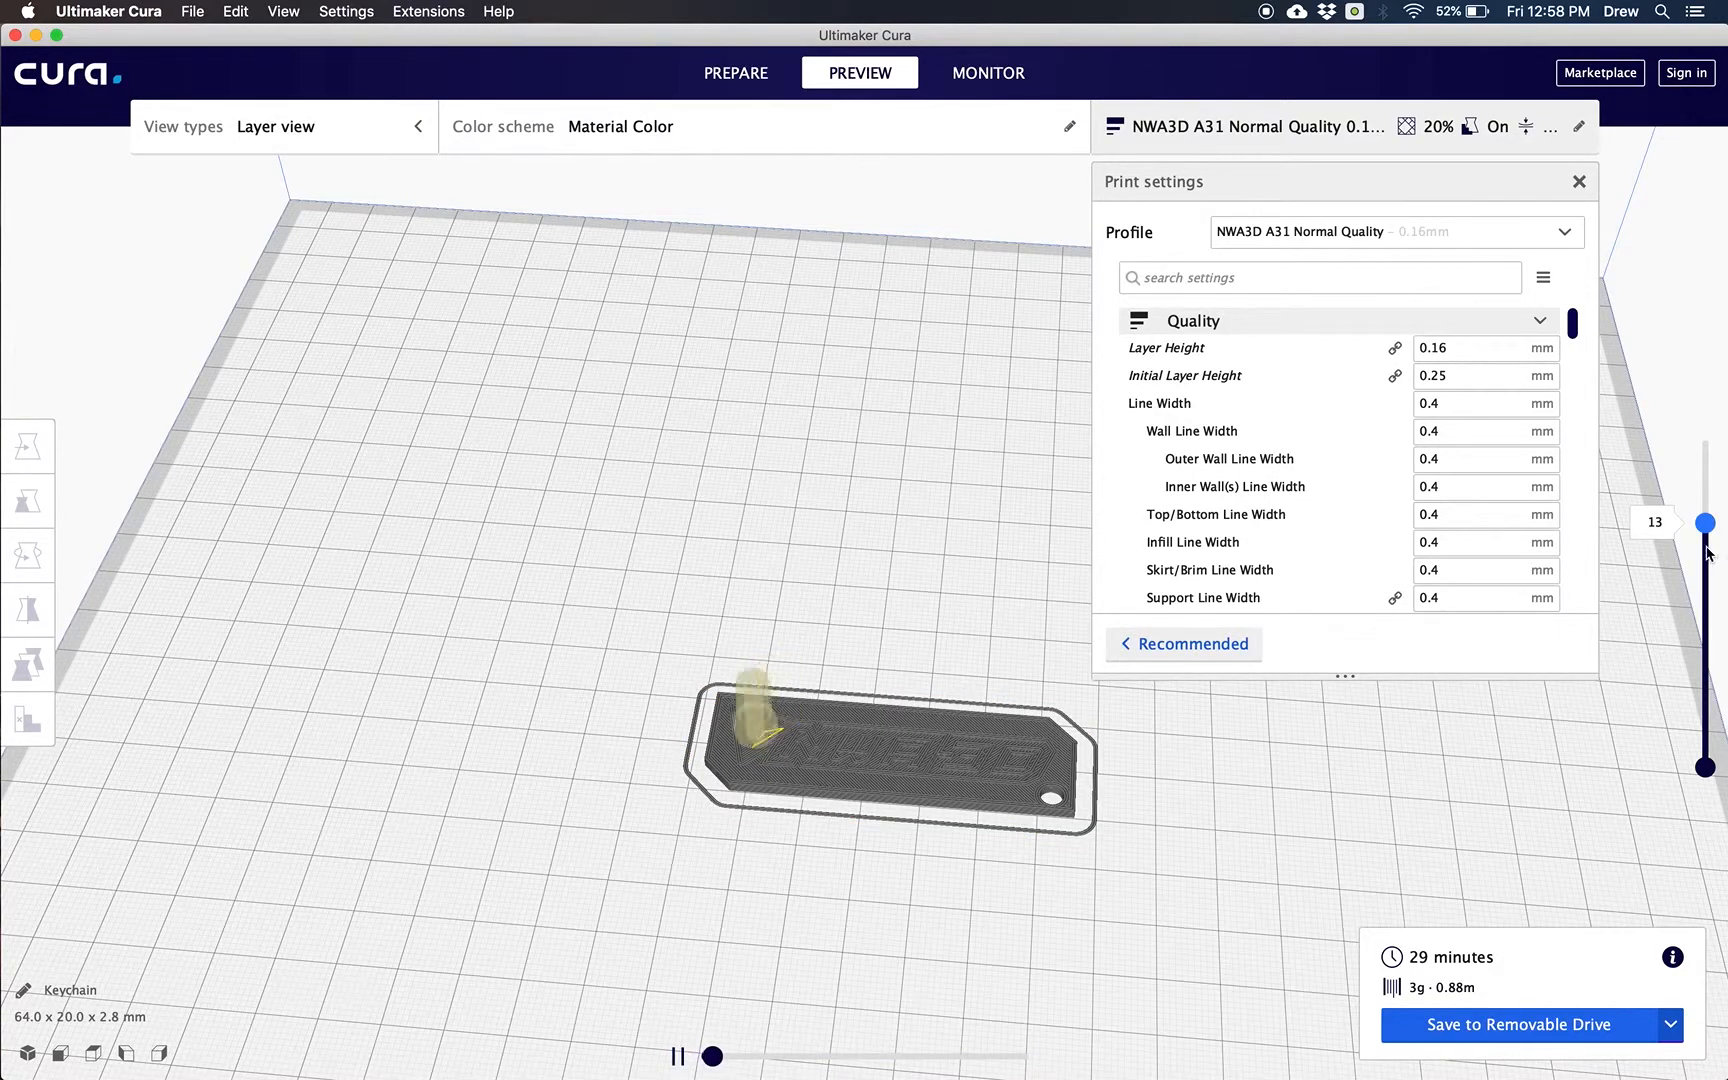
drag(1708, 530, 1705, 450)
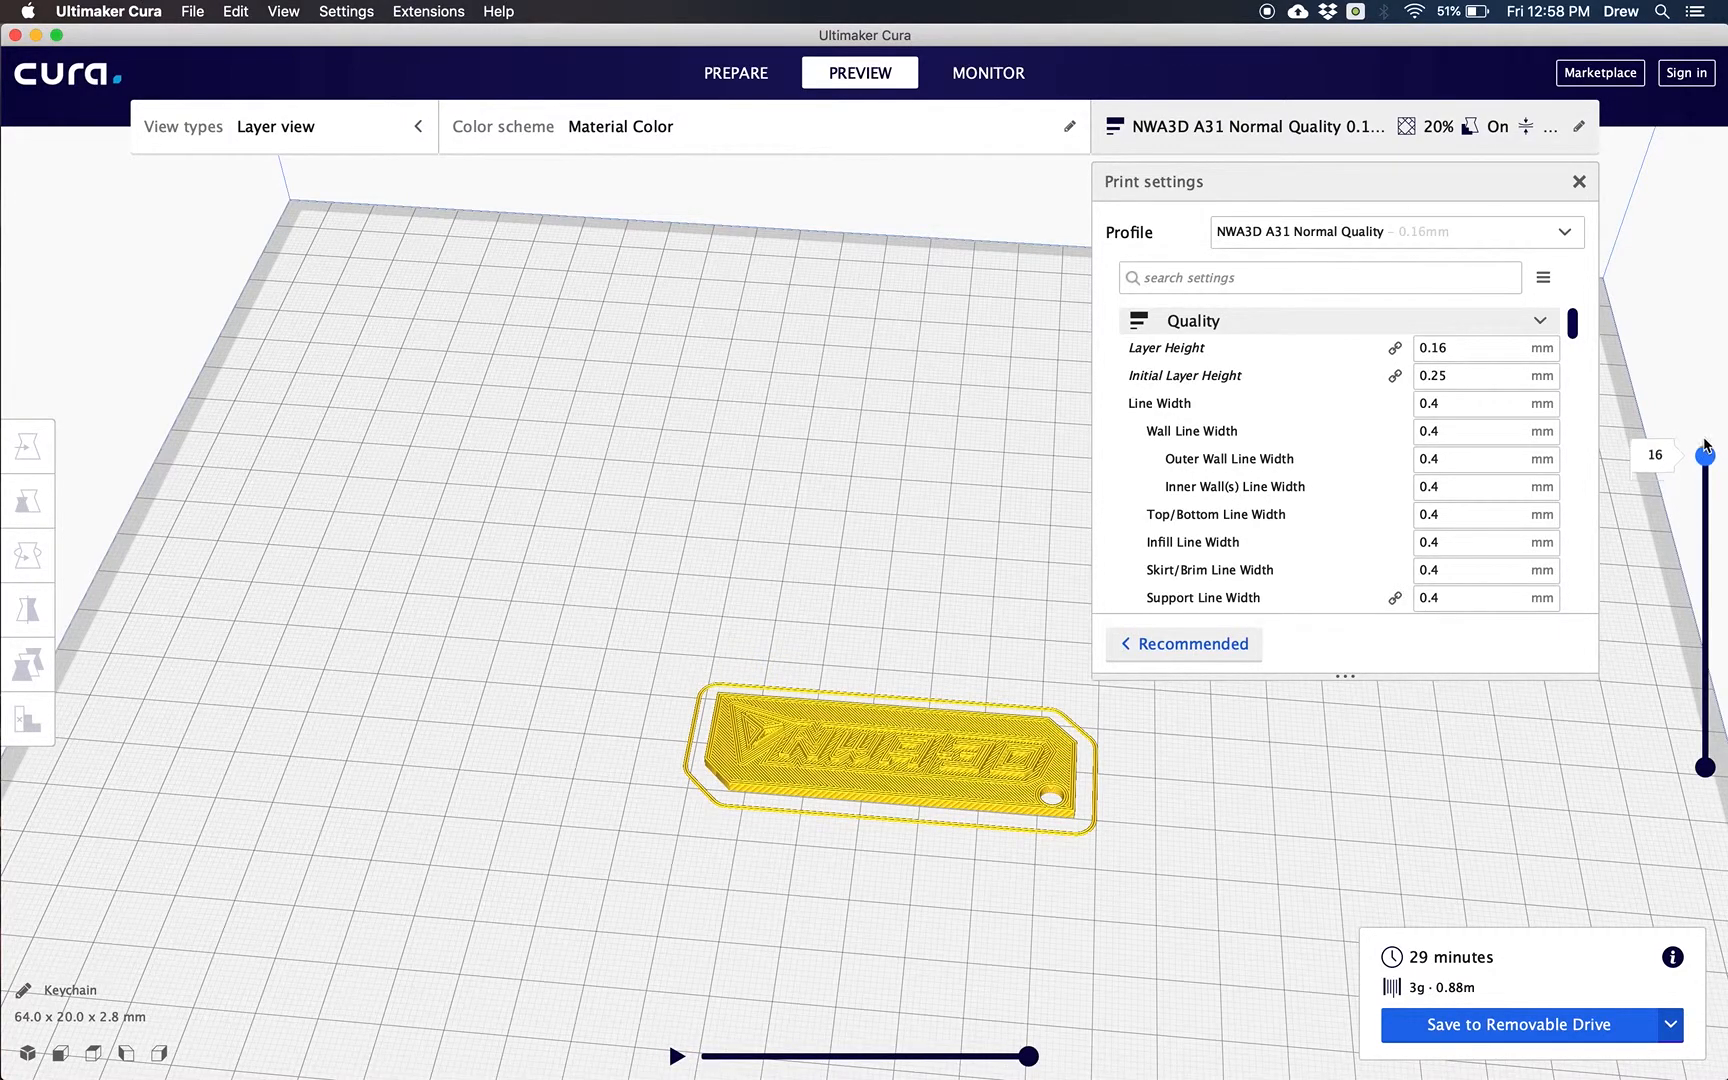
scroll(716, 794, up, 5)
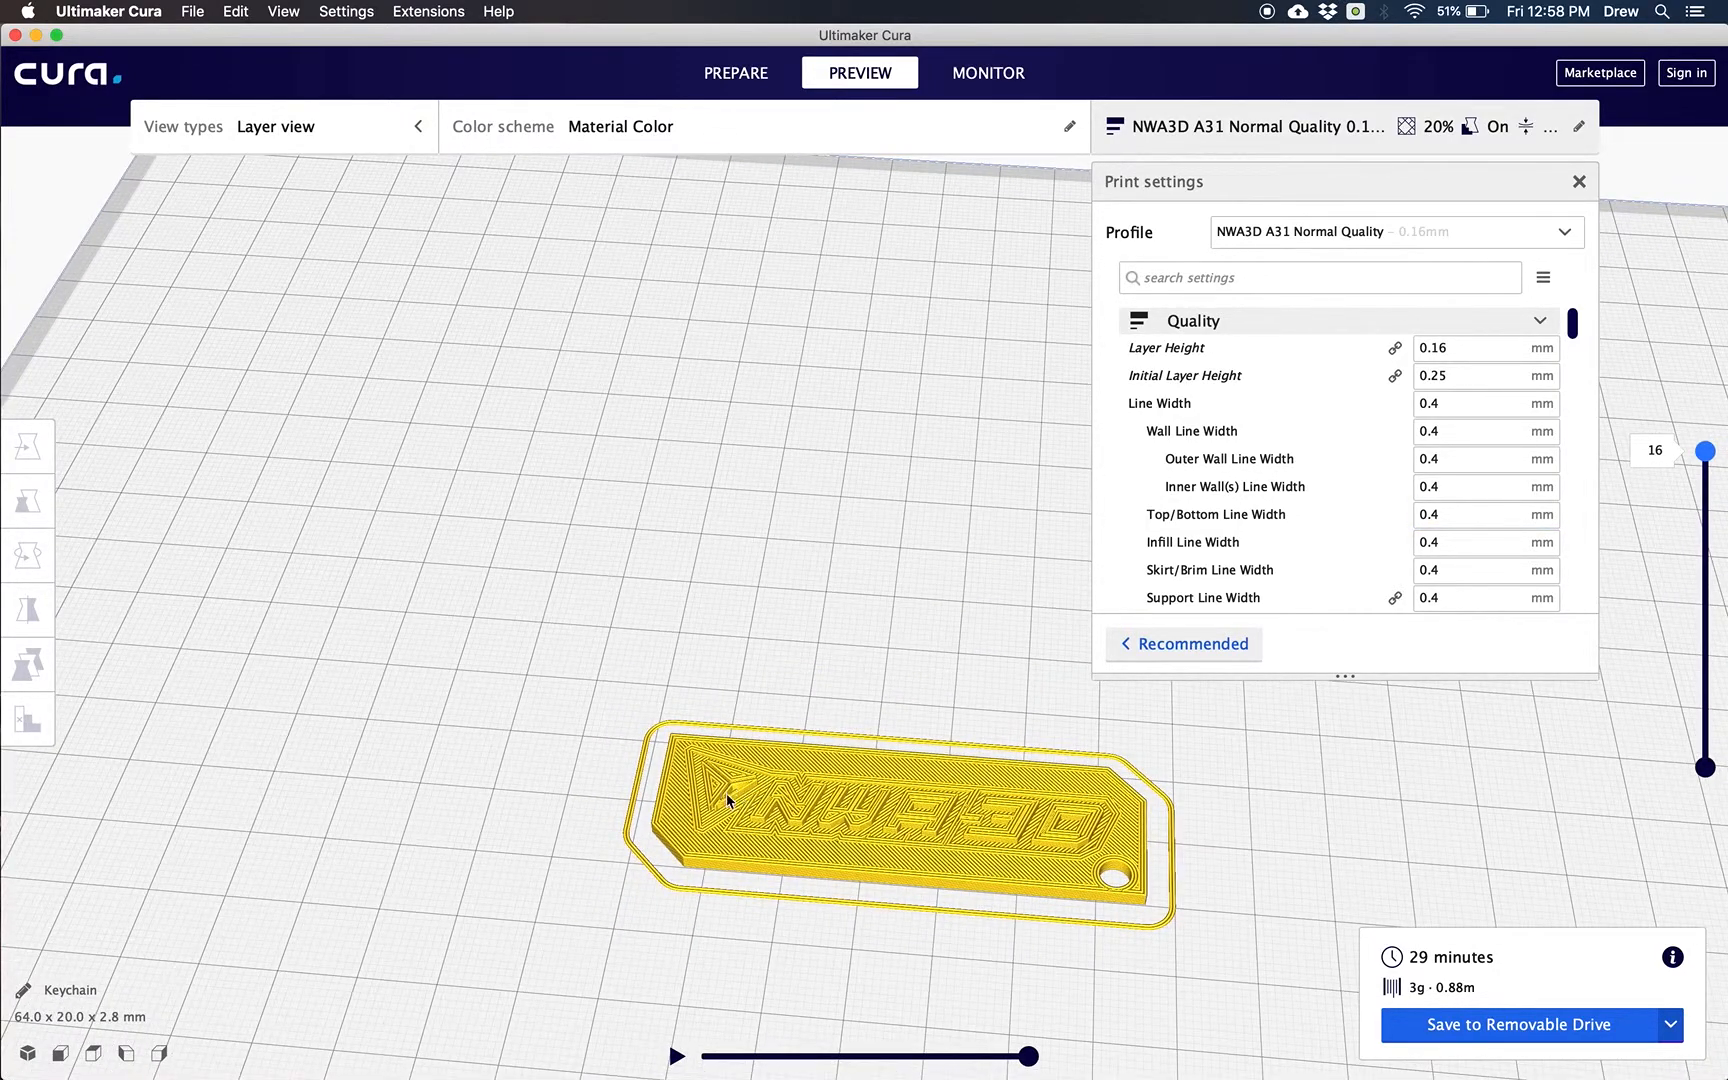
click(738, 72)
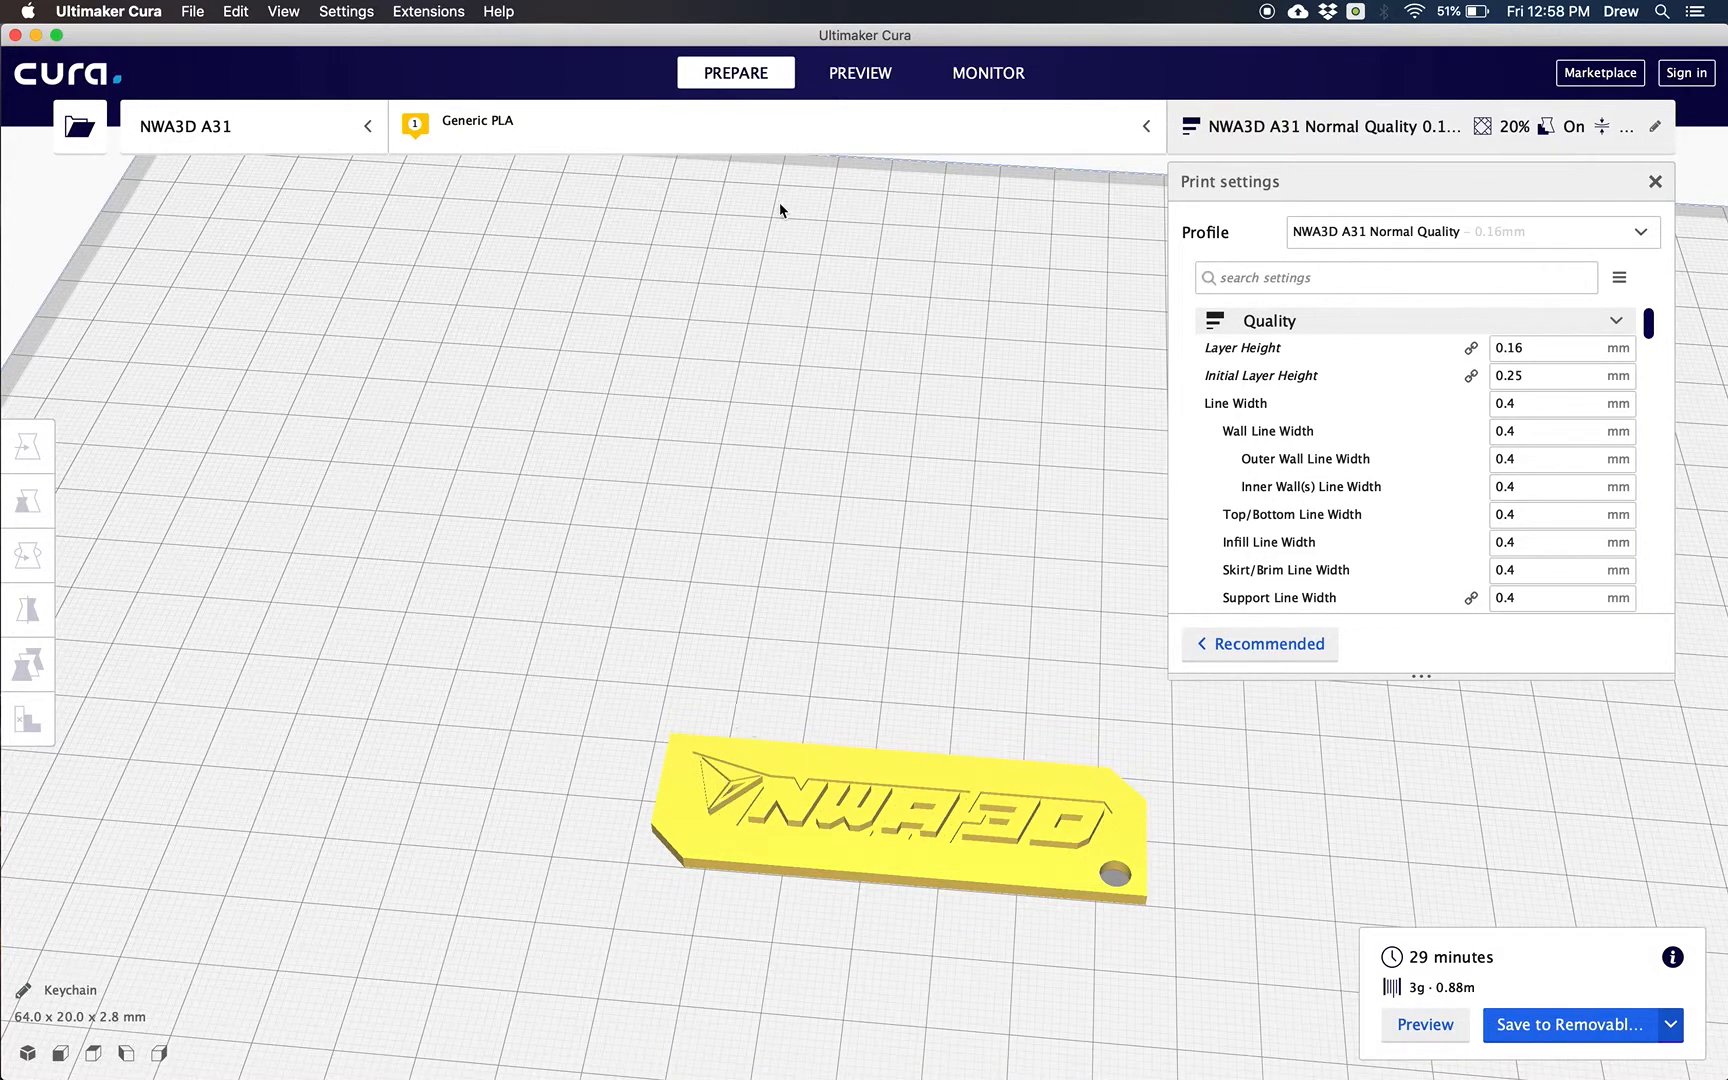
click(858, 78)
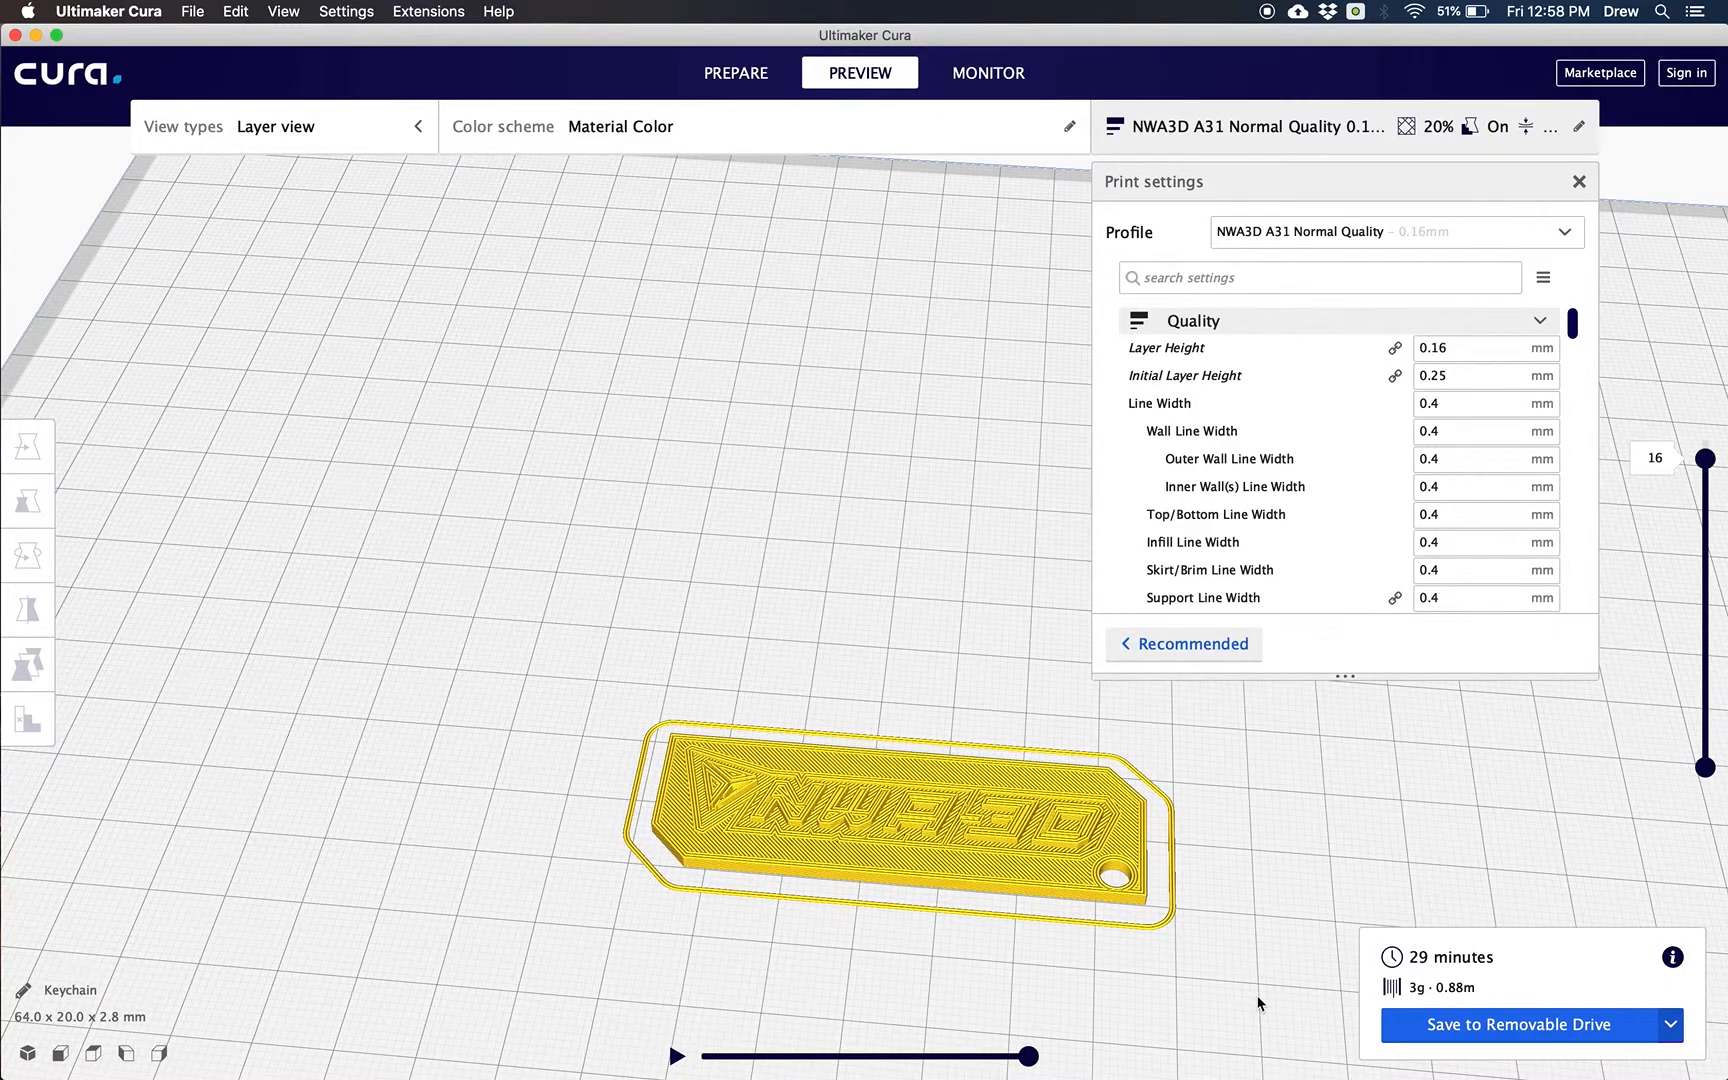
Save the sliced keychain to the removable drive and eject the drive
click(1671, 1030)
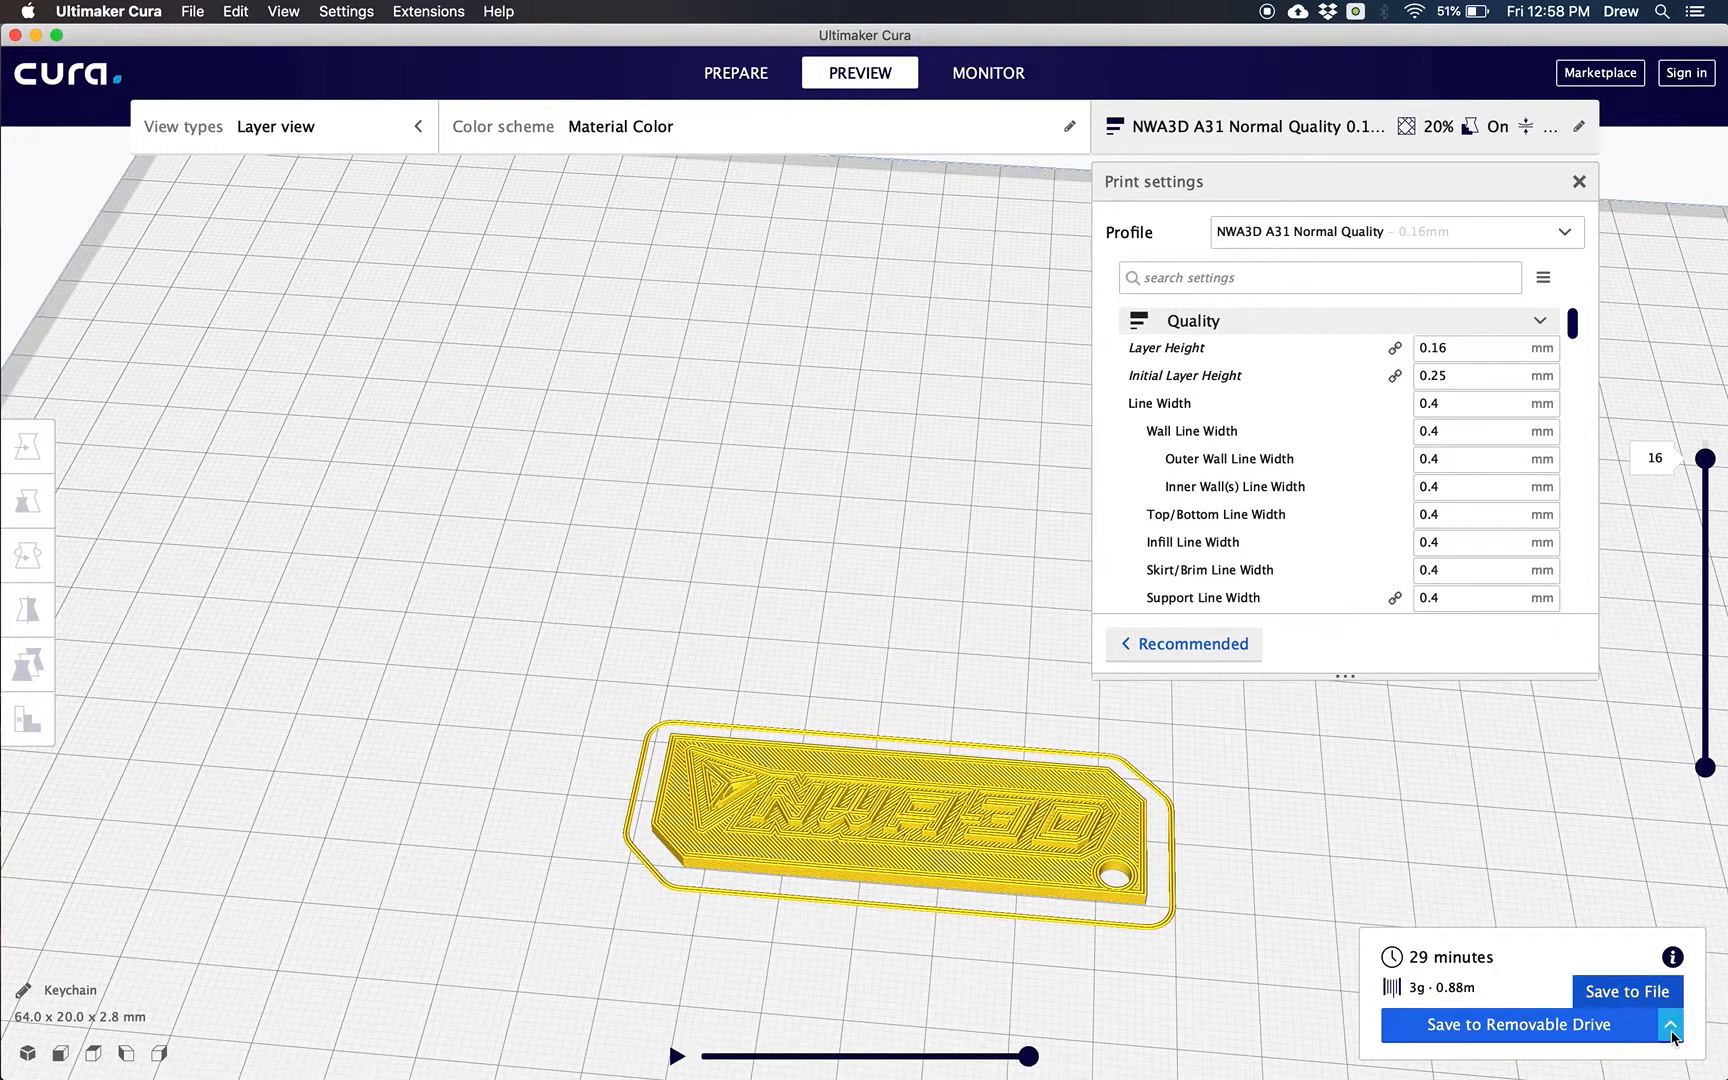
click(1671, 1035)
click(1568, 1037)
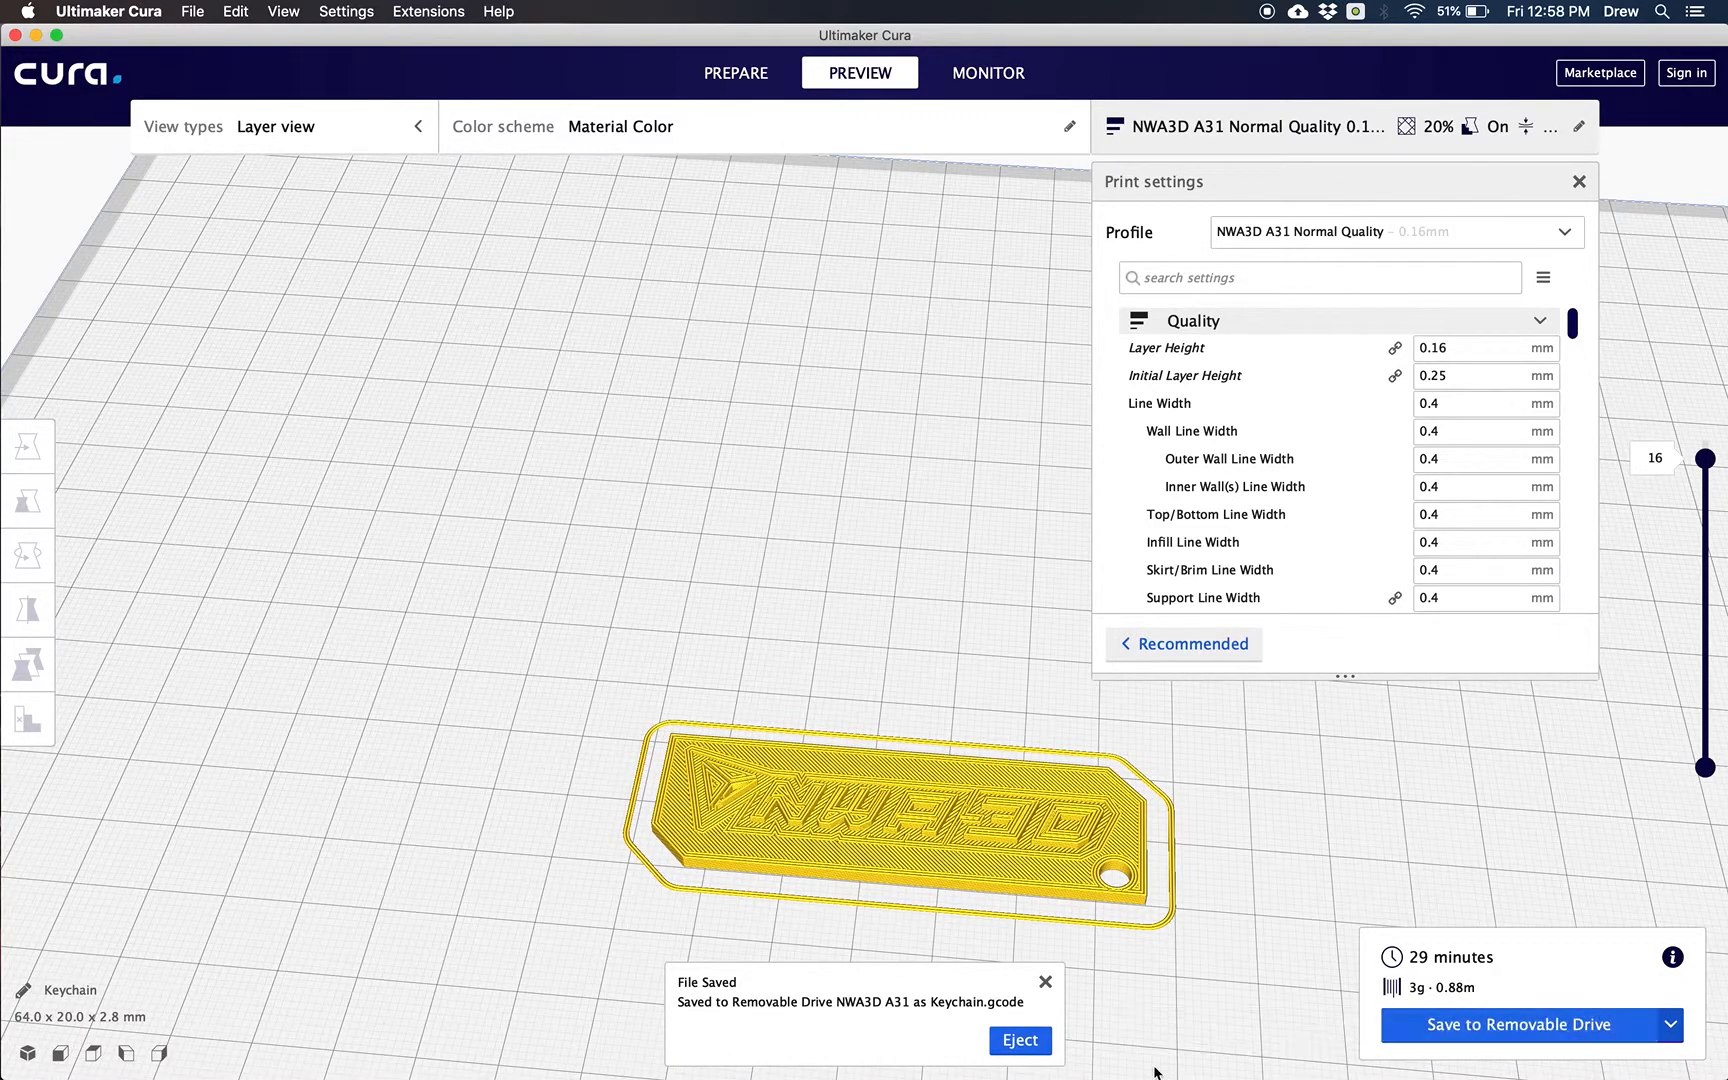
click(1013, 1045)
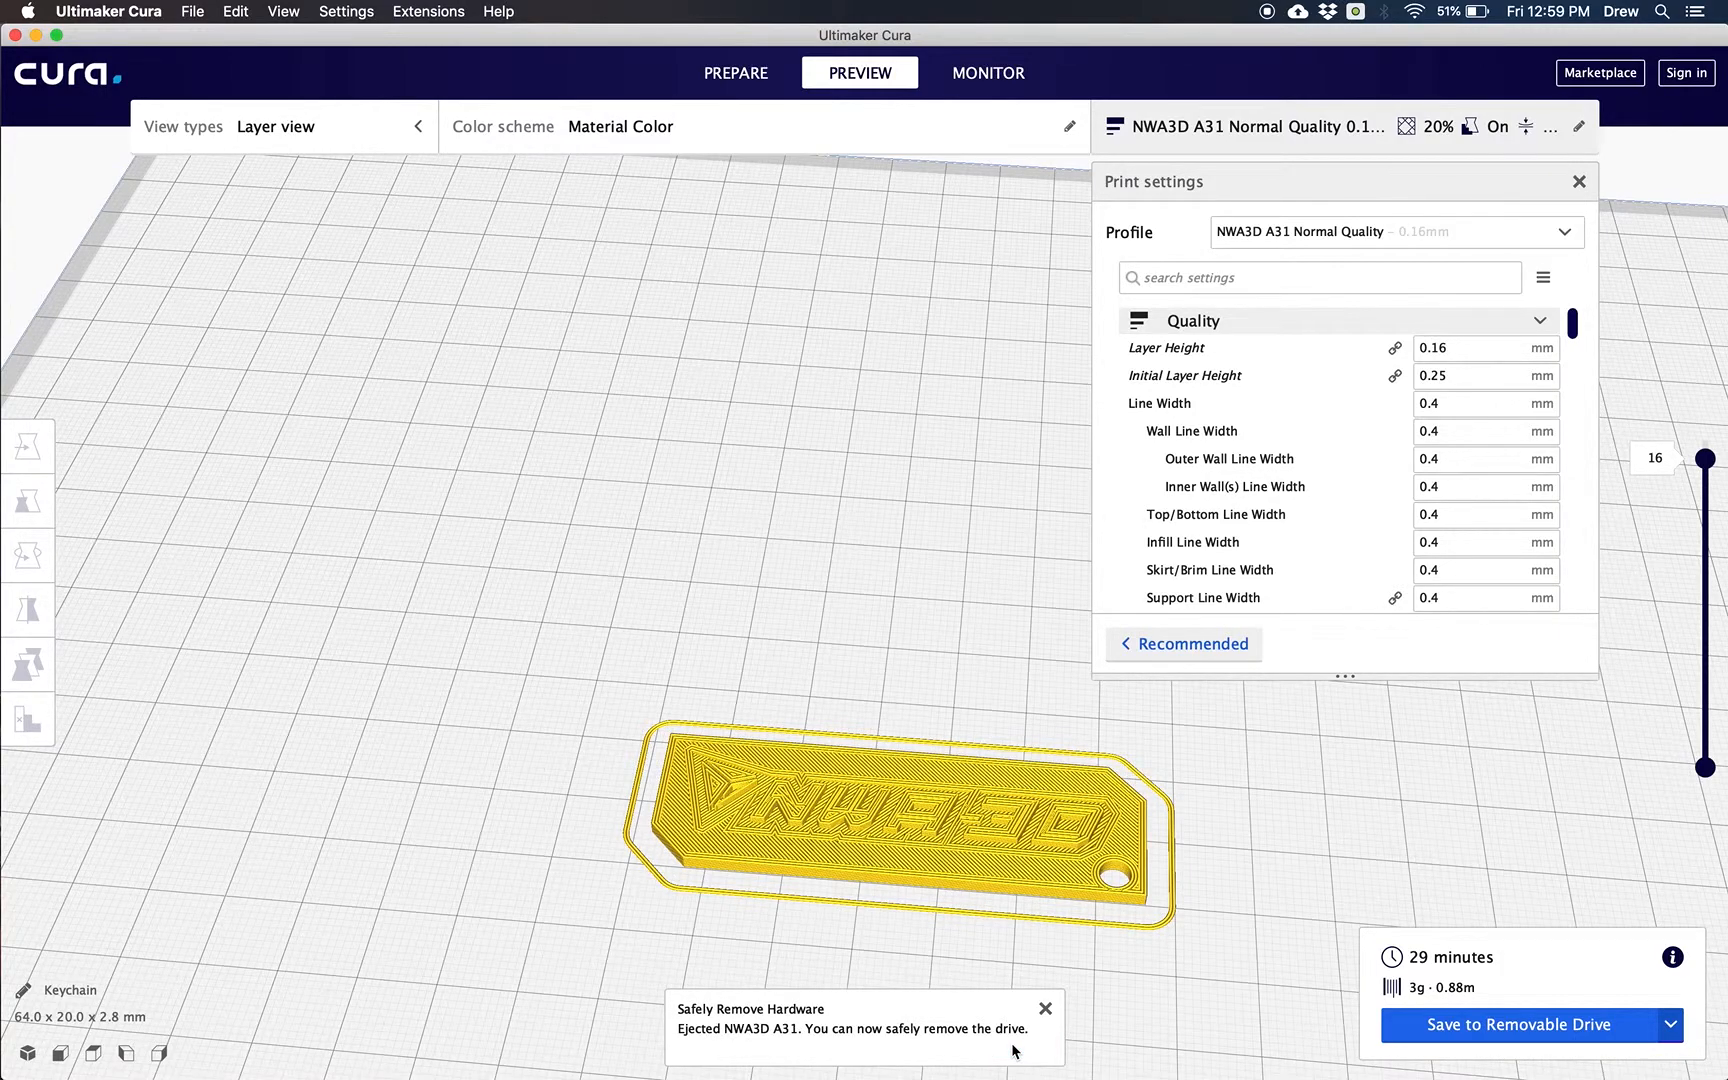